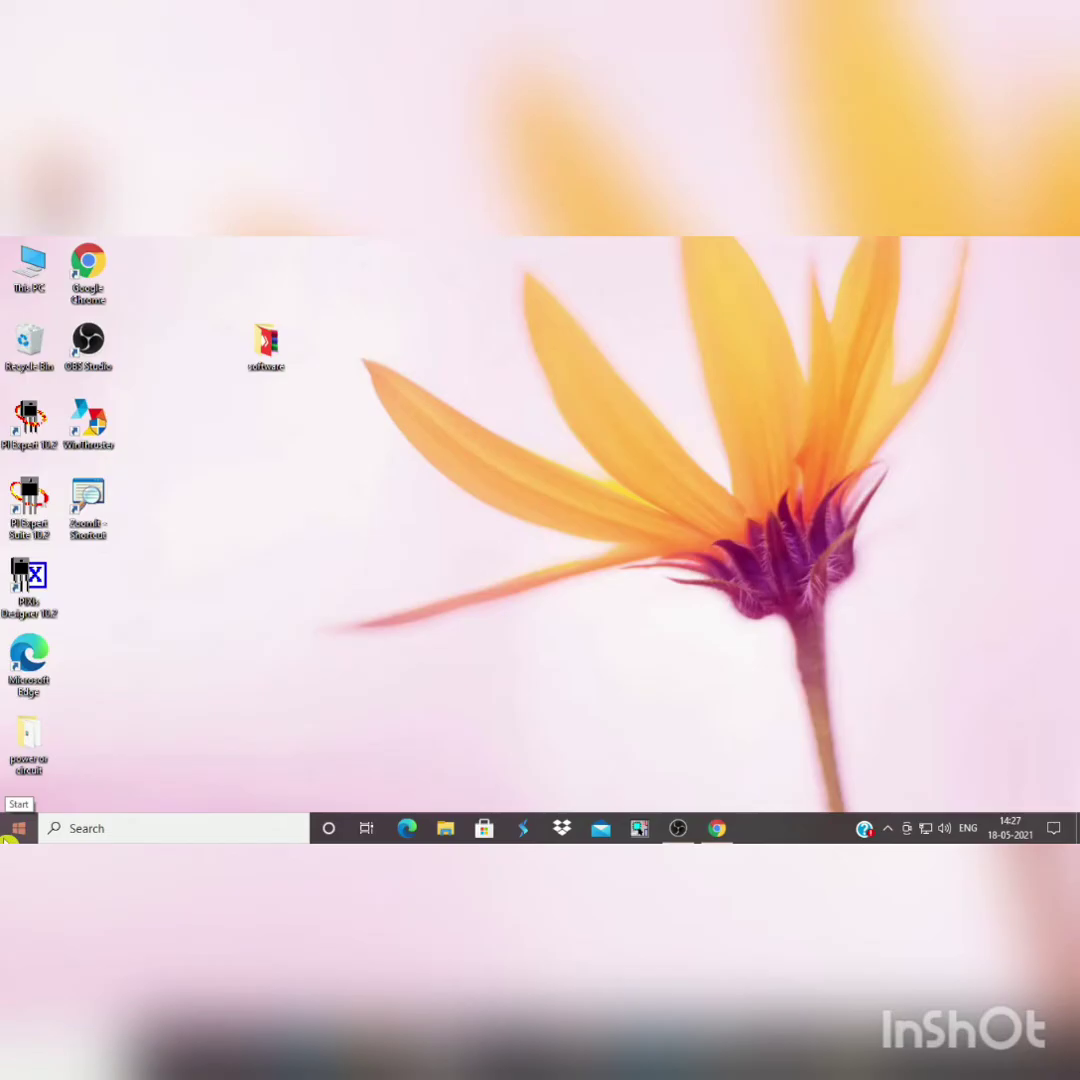
Step: Launch Capture CIS Lite from the Cadence Release 17.2-2016 program group
{"action": "left_click", "coordinate": [14, 832]}
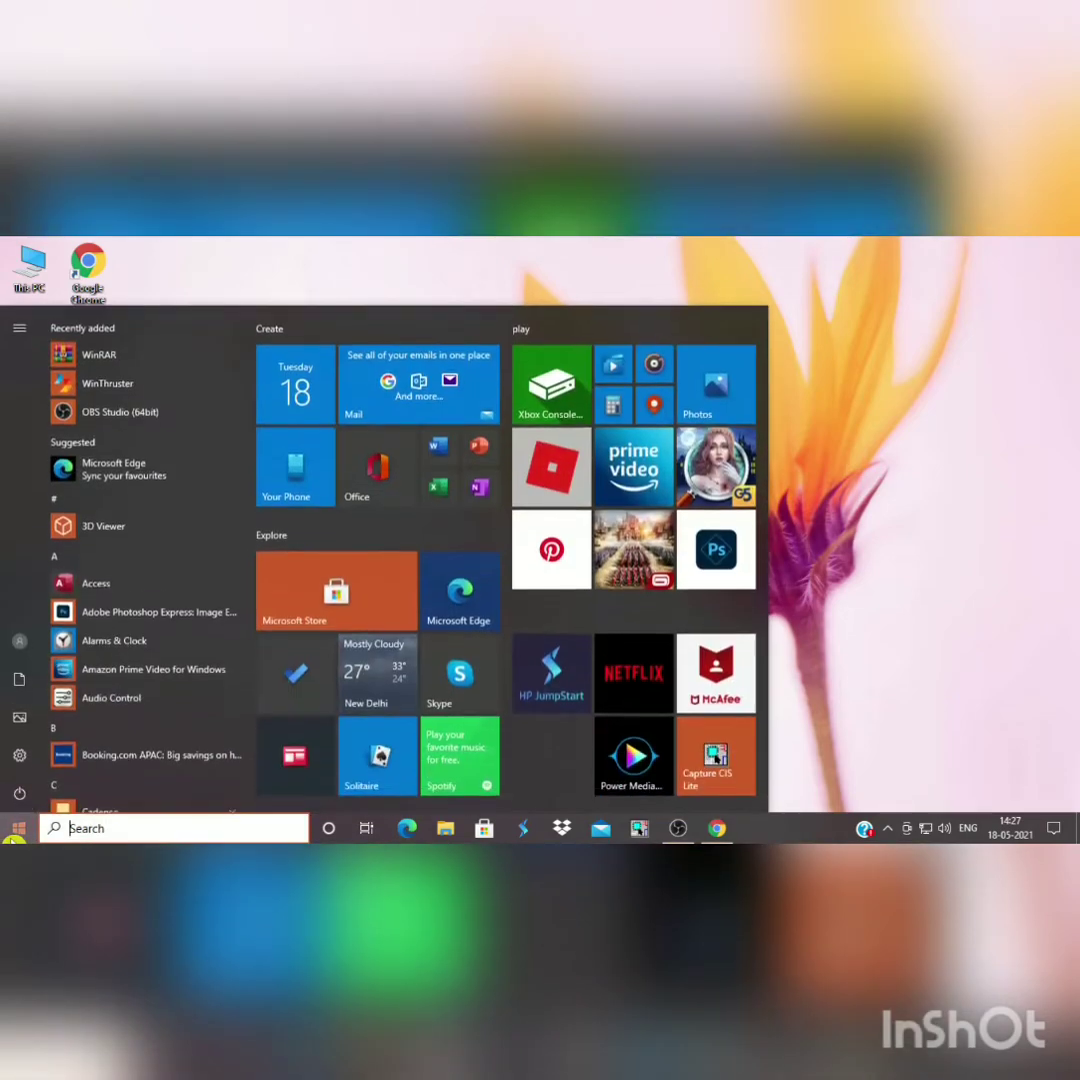
{"action": "scroll", "coordinate": [212, 535], "scroll_direction": "down", "scroll_amount": 3}
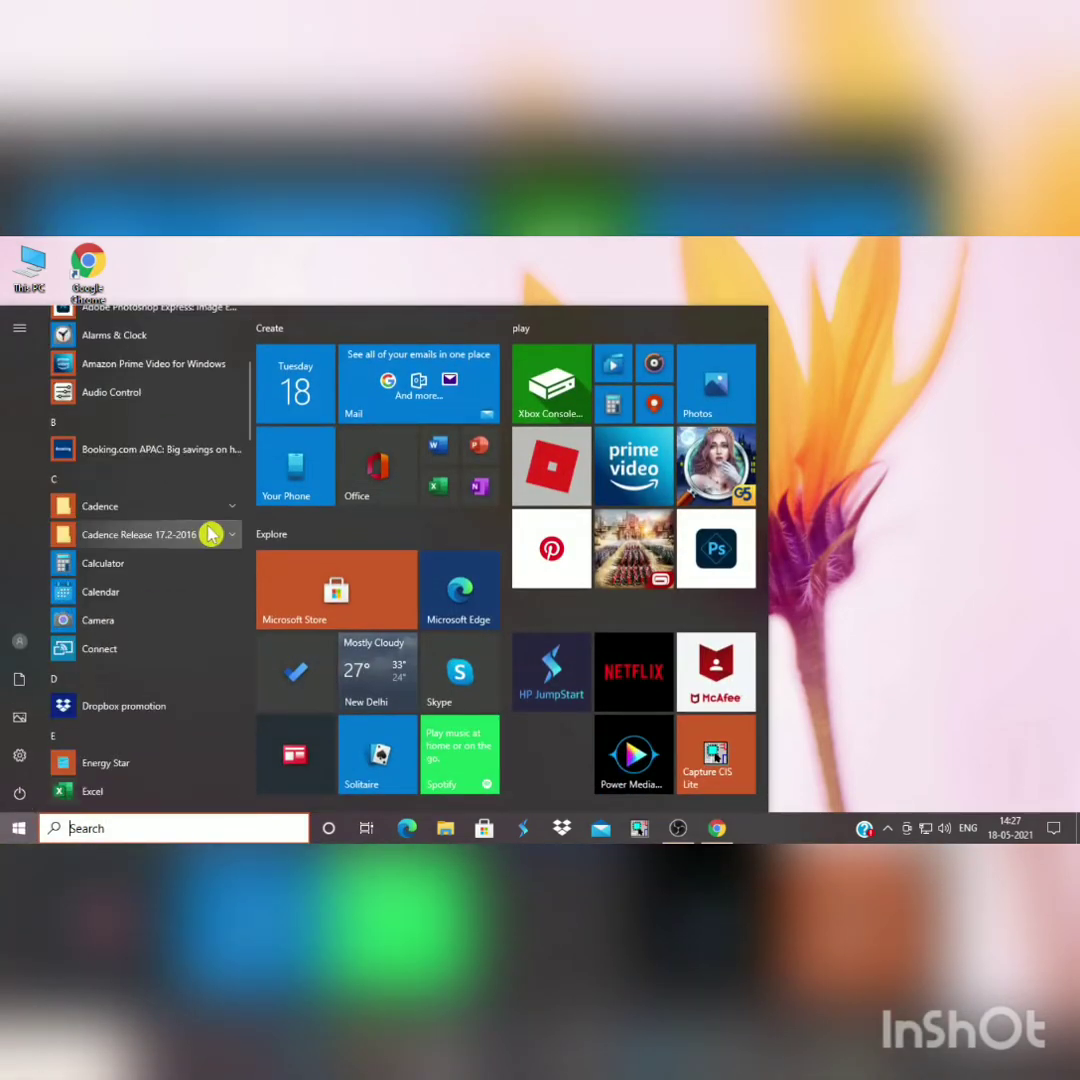
{"action": "left_click", "coordinate": [210, 533]}
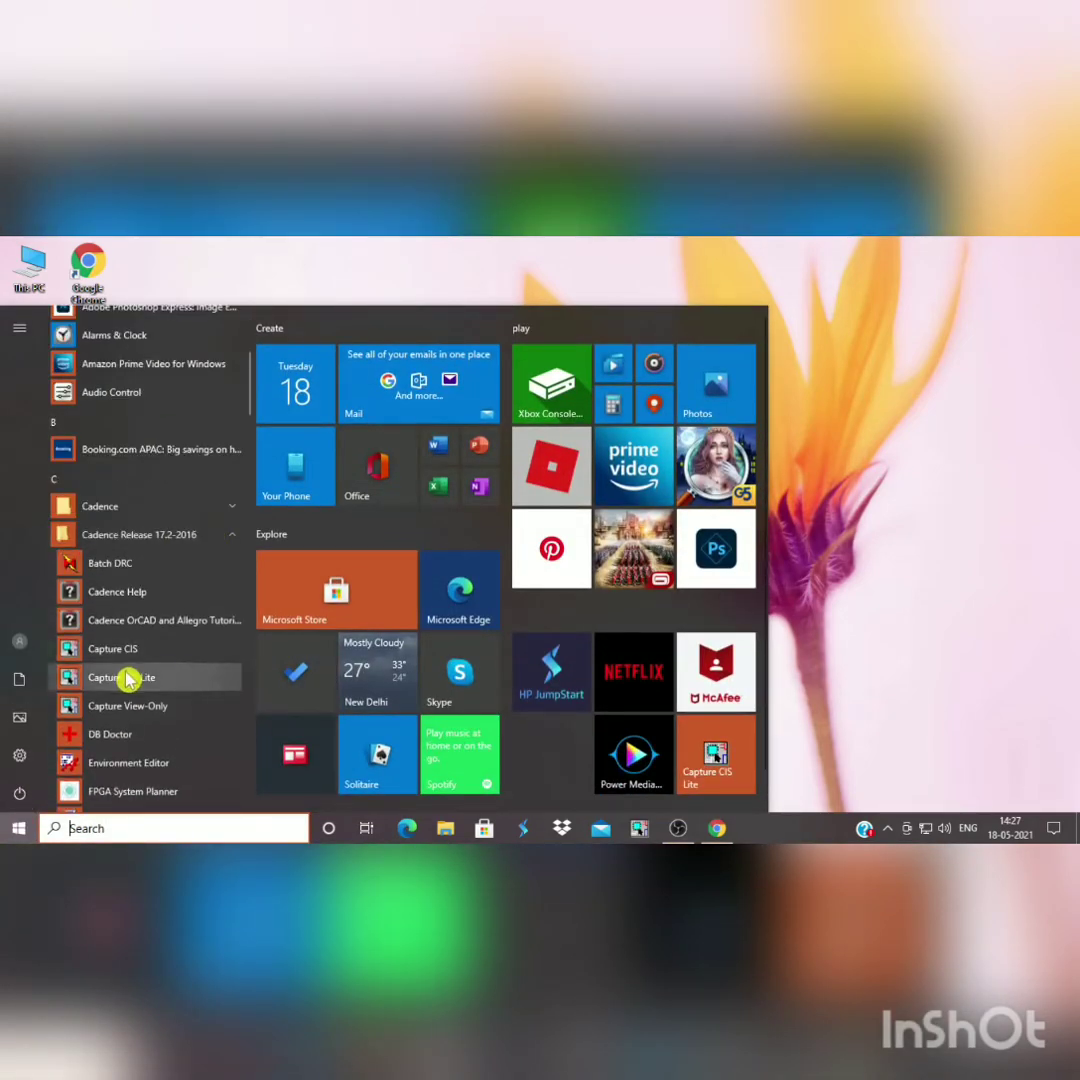
{"action": "left_click", "coordinate": [108, 682]}
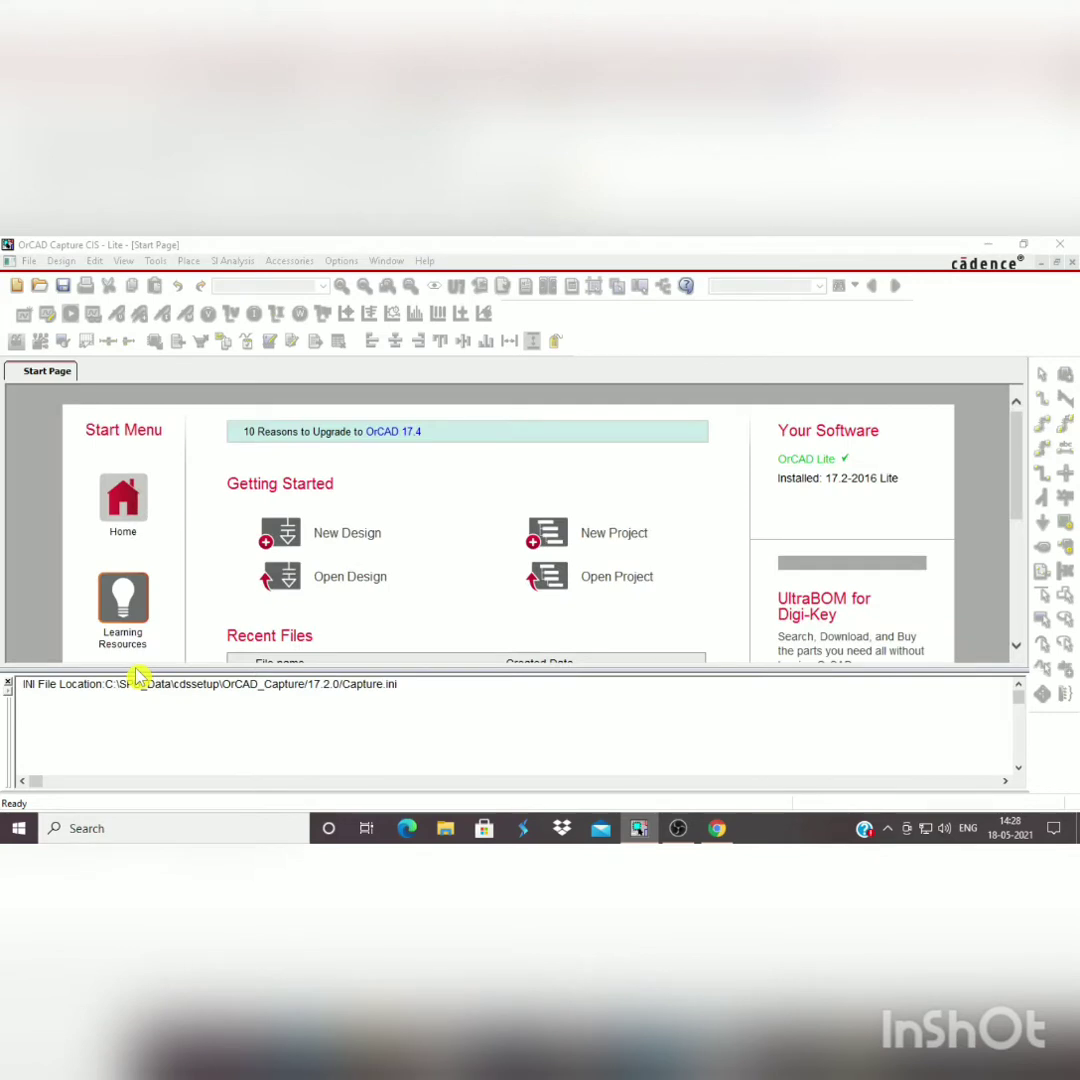
Step: Start a new PSpice Analog or Mixed A/D project and name it clipper_C
{"action": "left_click", "coordinate": [622, 534]}
{"action": "left_click", "coordinate": [440, 423]}
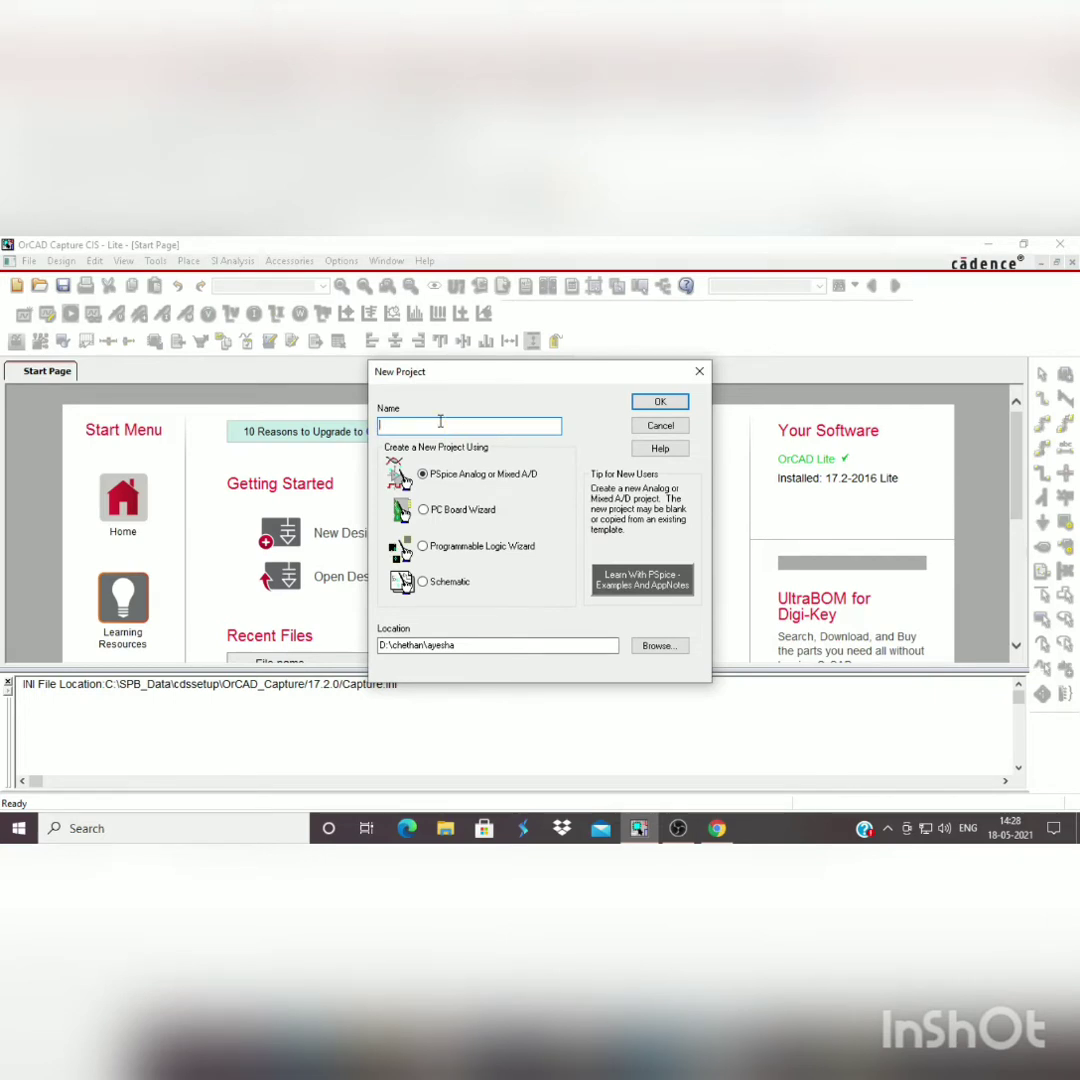
{"action": "type", "text": "clipper_C"}
Step: Create a new personal subfolder one level above the current location folder on drive D: and choose it as the project location
{"action": "left_click", "coordinate": [657, 646]}
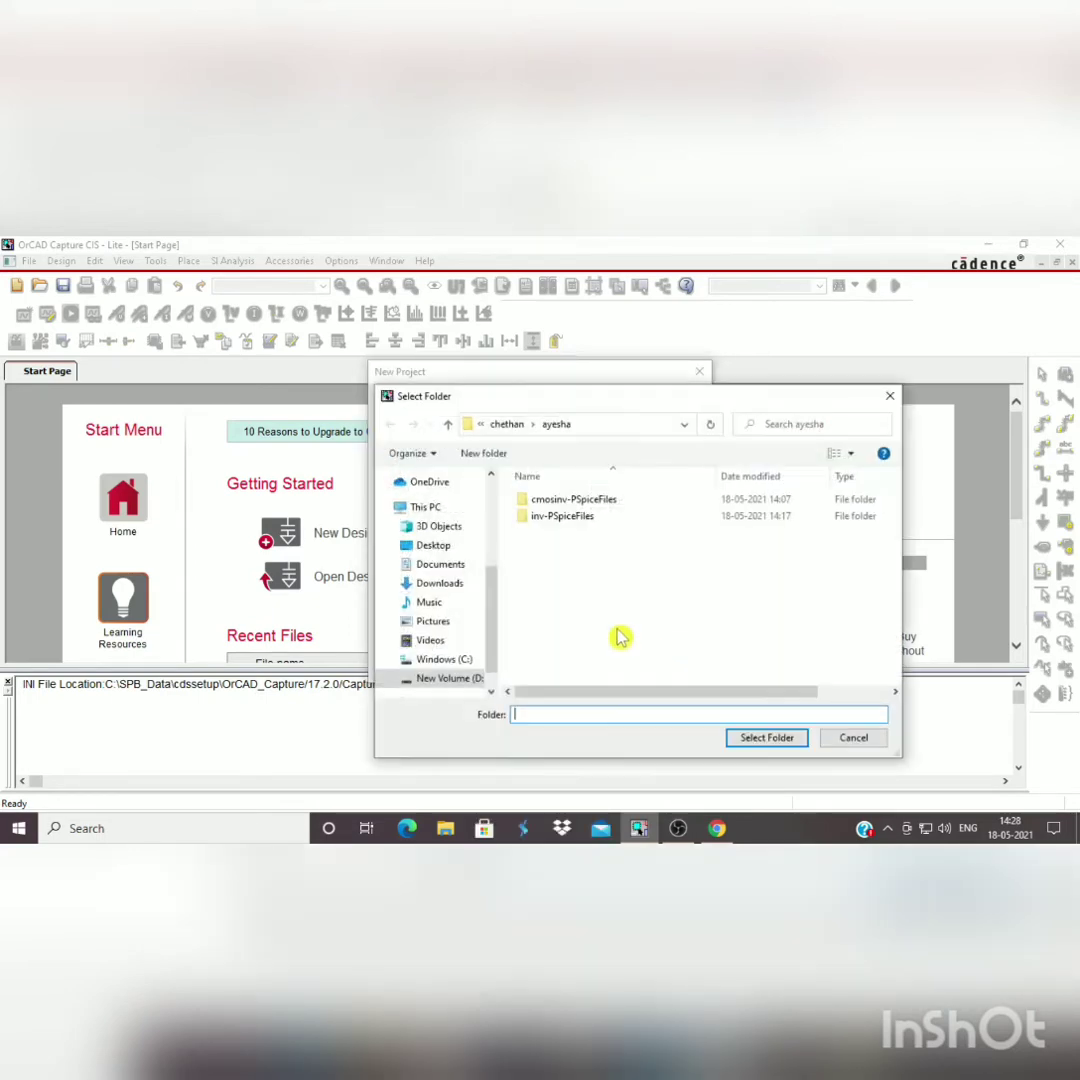
{"action": "left_click", "coordinate": [503, 426]}
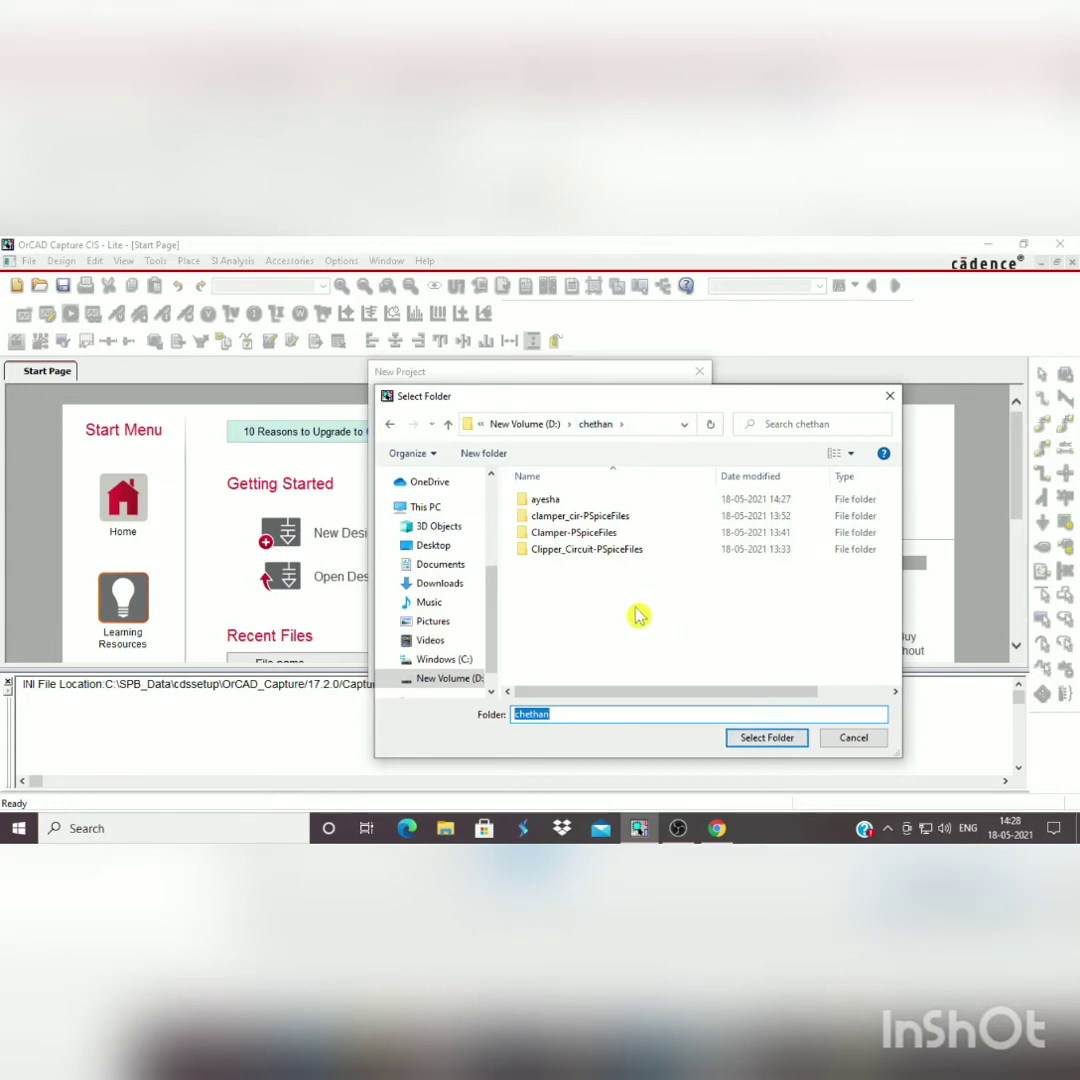
{"action": "left_click", "coordinate": [479, 453]}
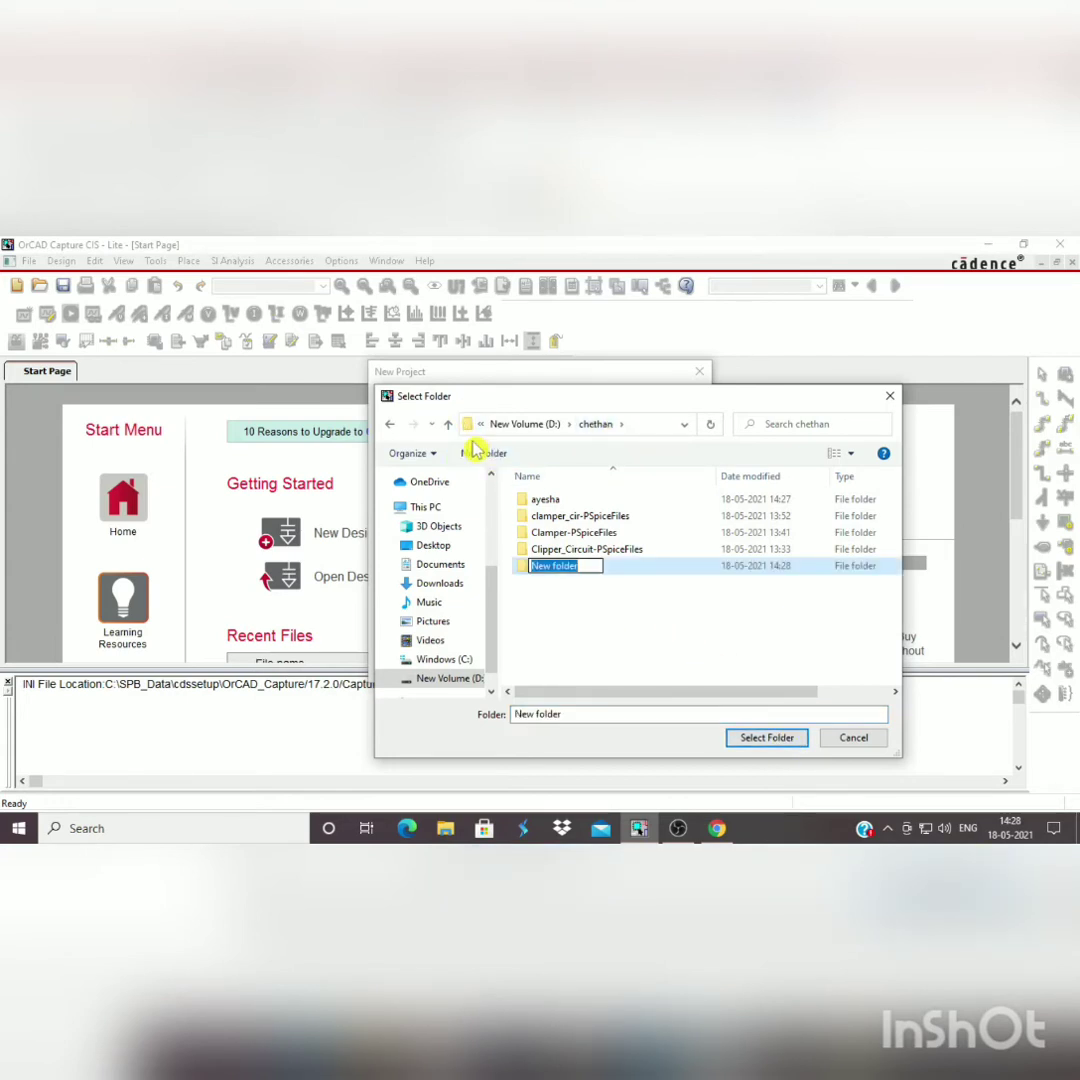
{"action": "type", "text": "chethan"}
{"action": "left_click", "coordinate": [641, 629]}
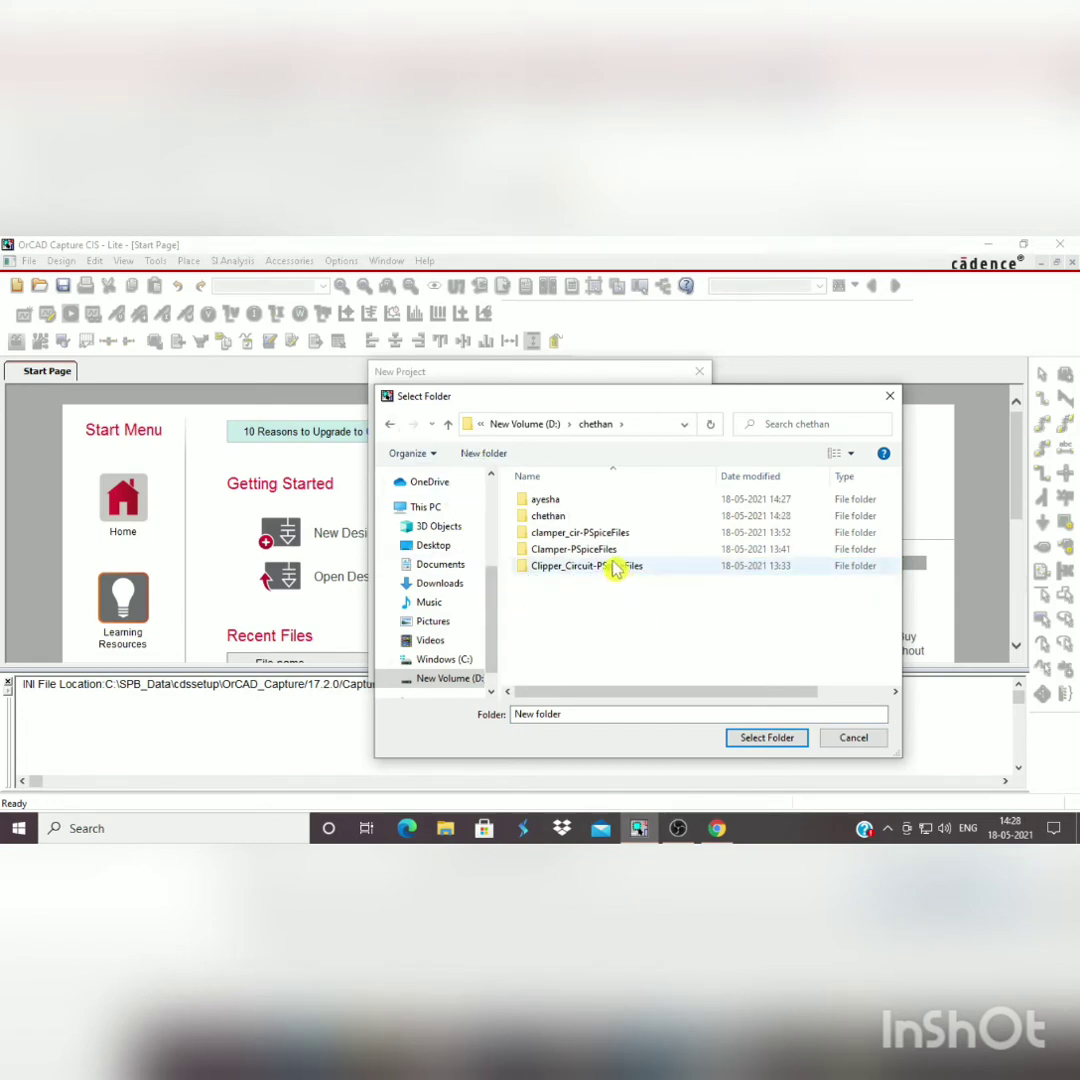
{"action": "double_click", "coordinate": [593, 516]}
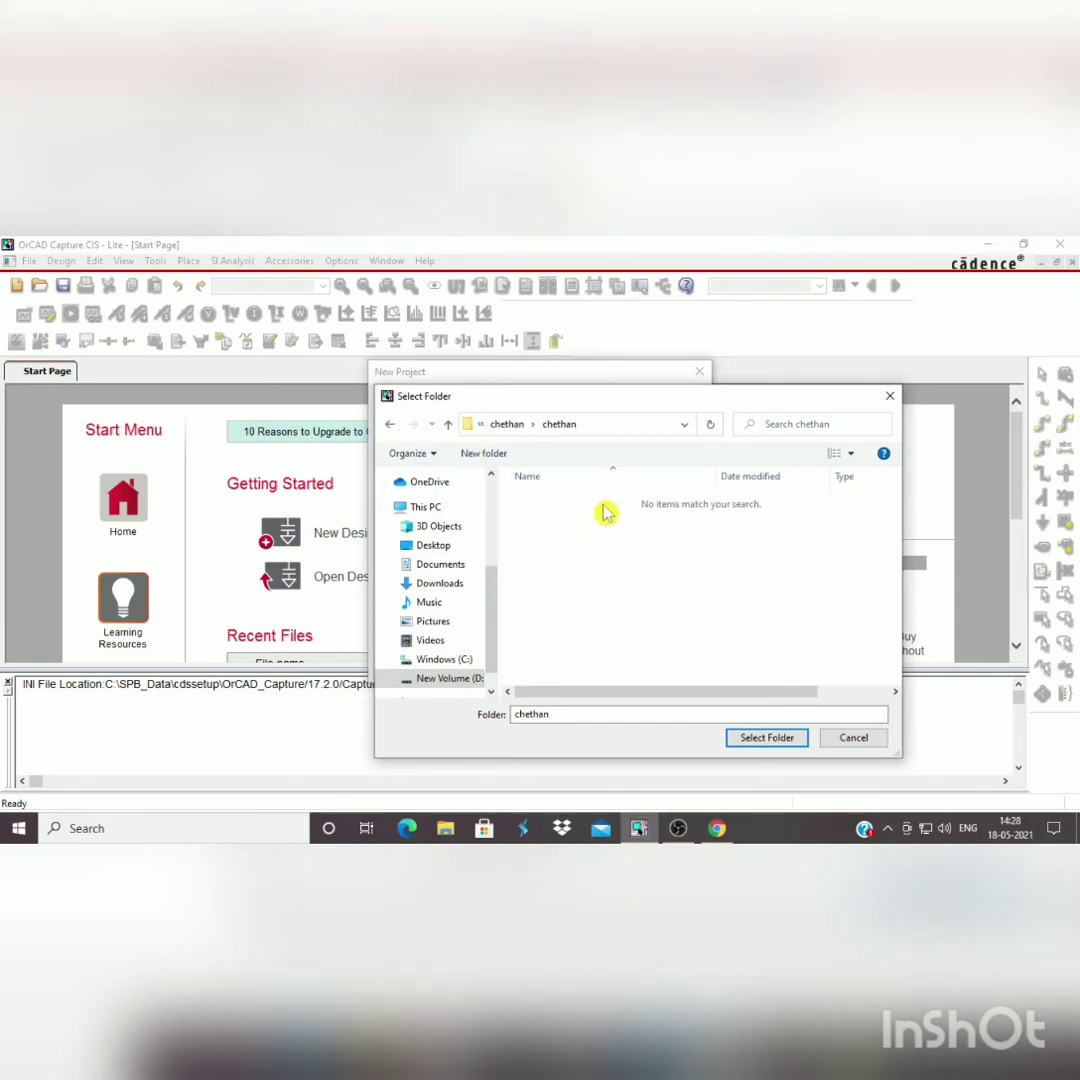
{"action": "left_click", "coordinate": [767, 738]}
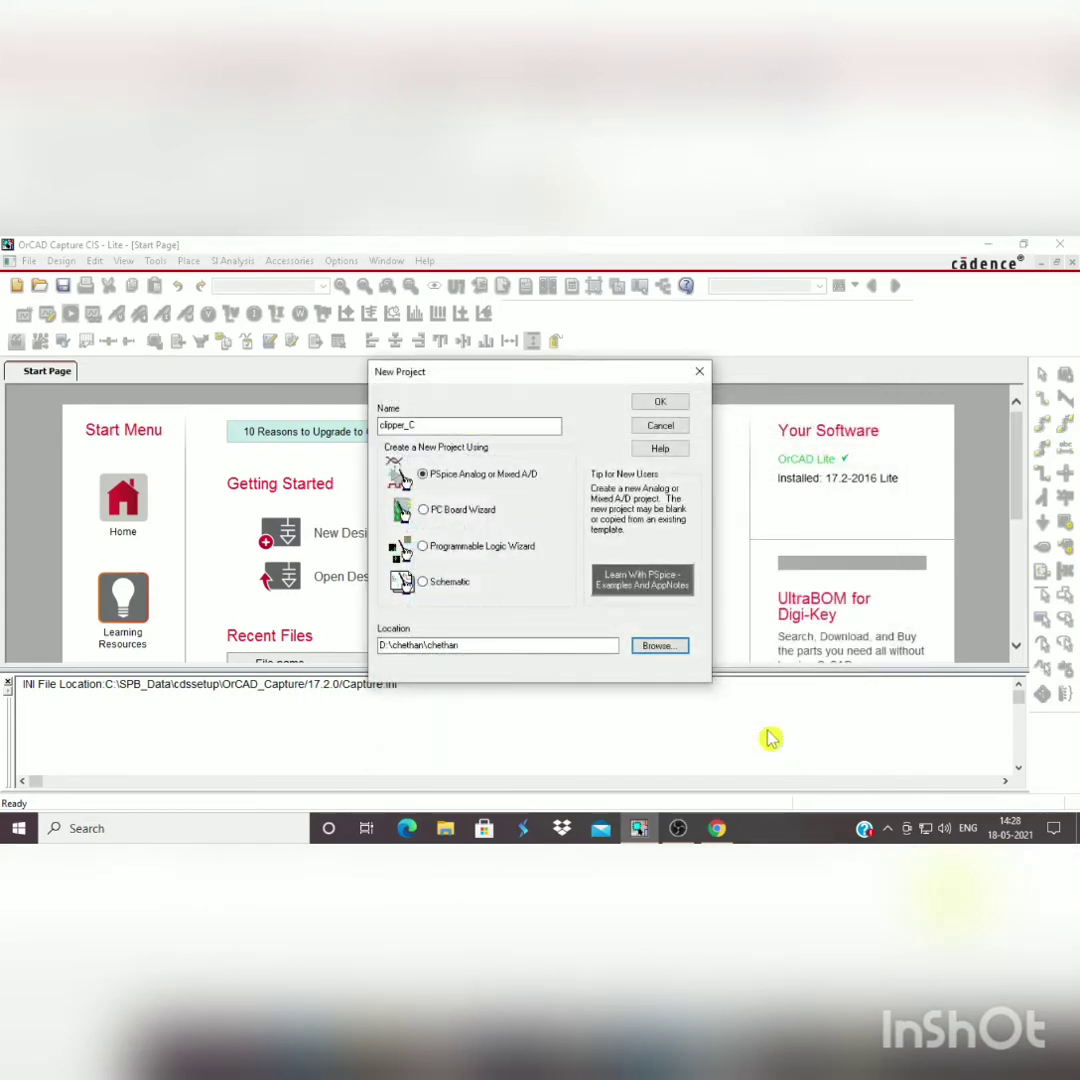
Step: Accept the new project settings and create it as a blank PSpice project
{"action": "left_click", "coordinate": [660, 402]}
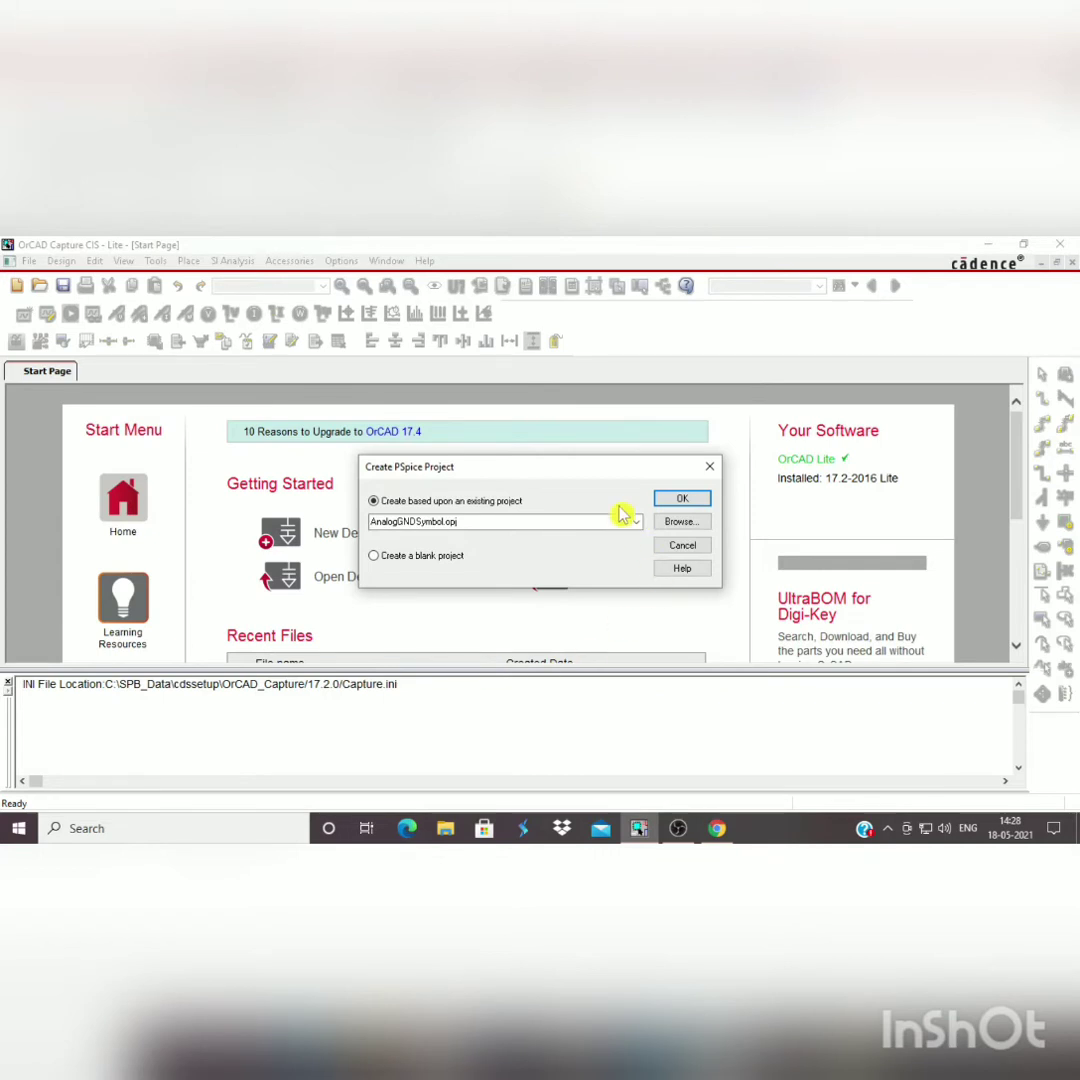
{"action": "left_click", "coordinate": [446, 558]}
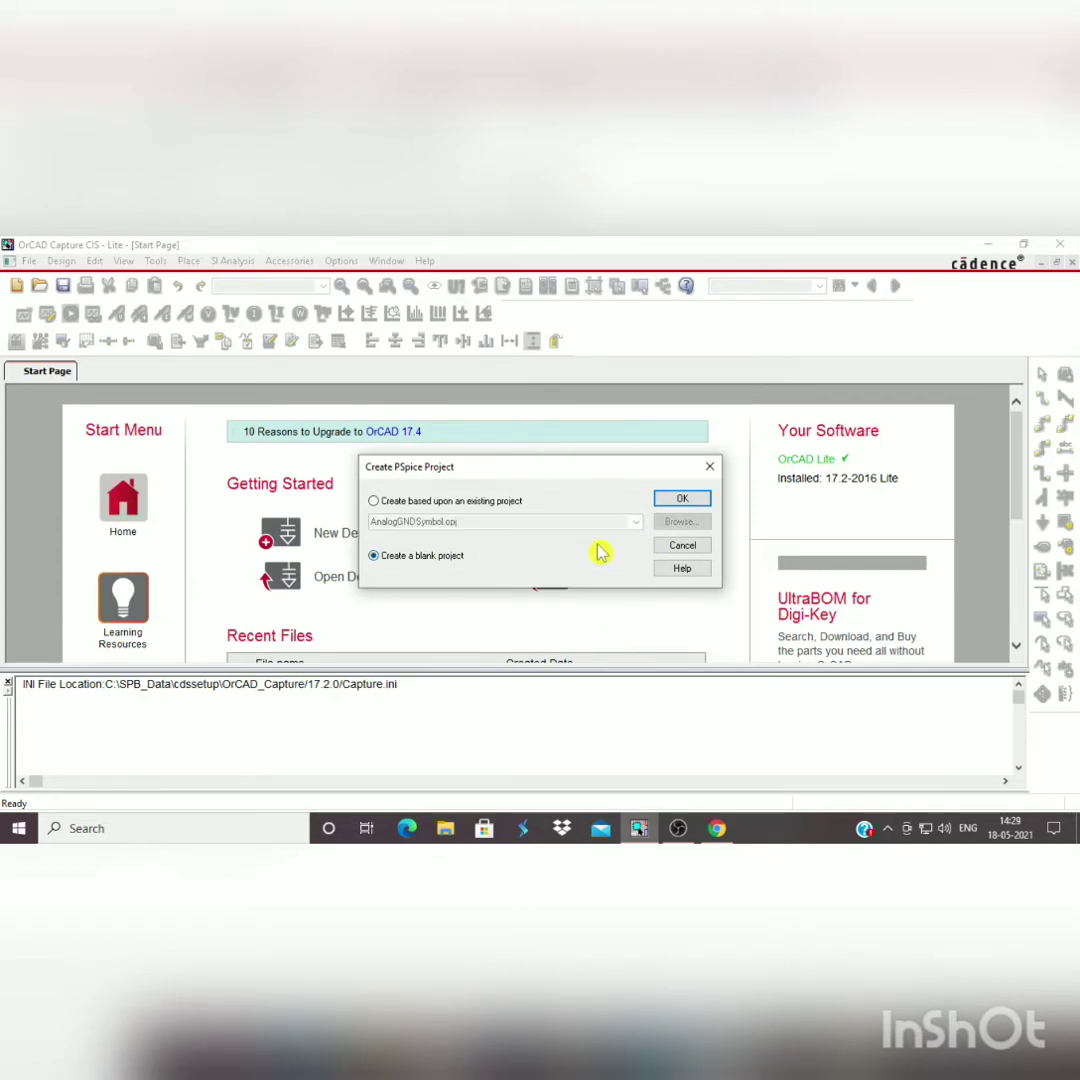
{"action": "left_click", "coordinate": [702, 503]}
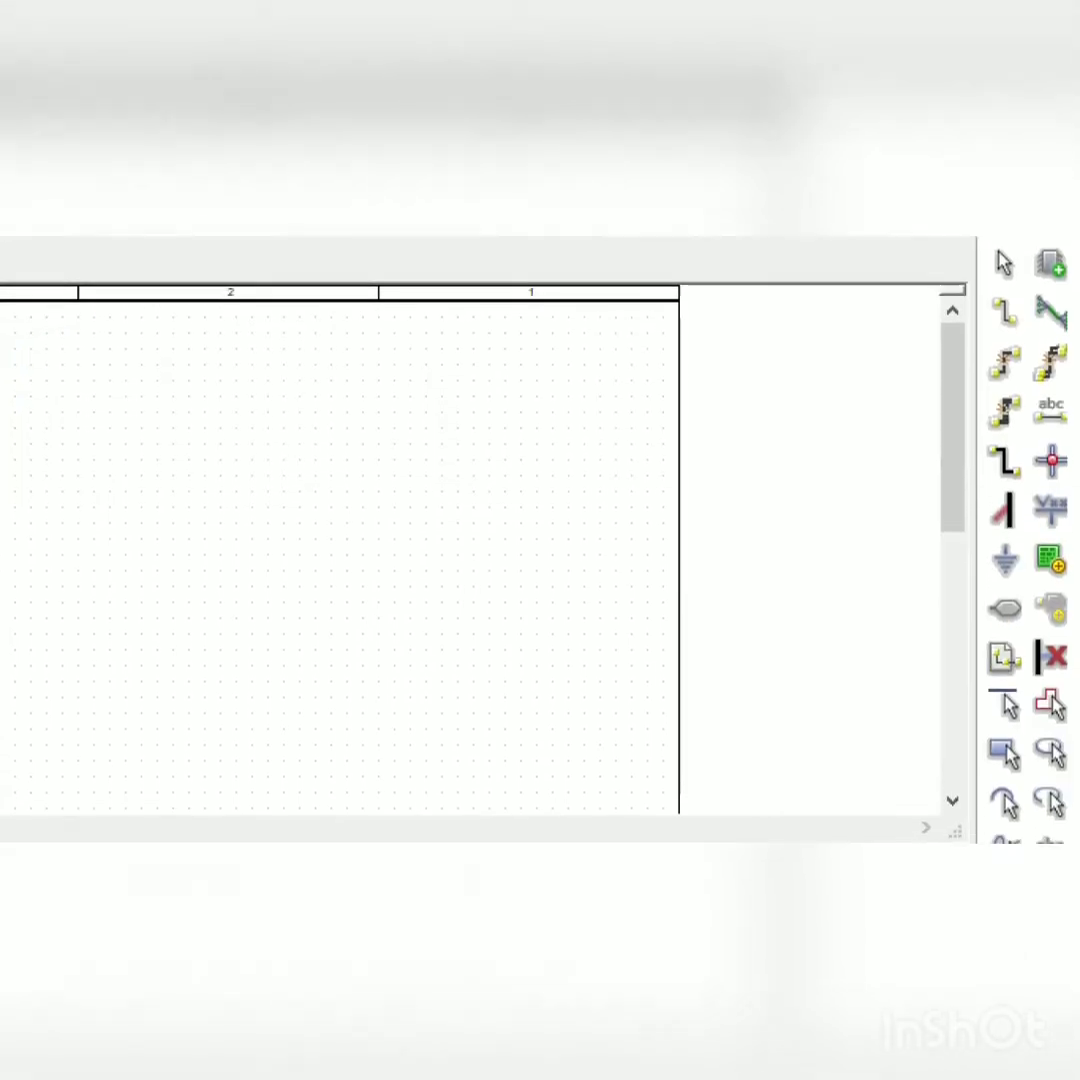
Step: Dock the clipper_C project manager to the left of the schematic and make PAGE1 active
{"action": "left_click", "coordinate": [114, 375]}
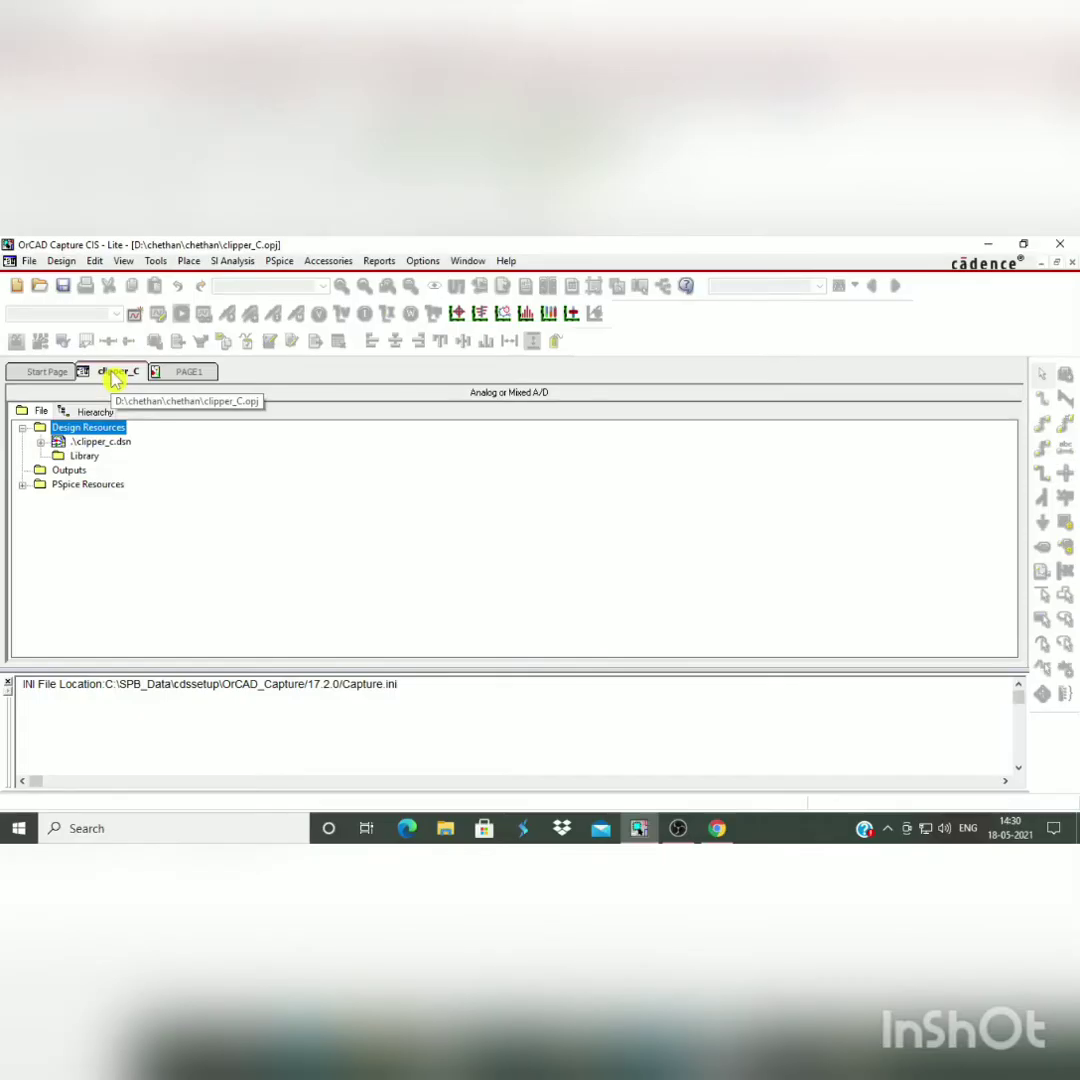
{"action": "right_click", "coordinate": [114, 378]}
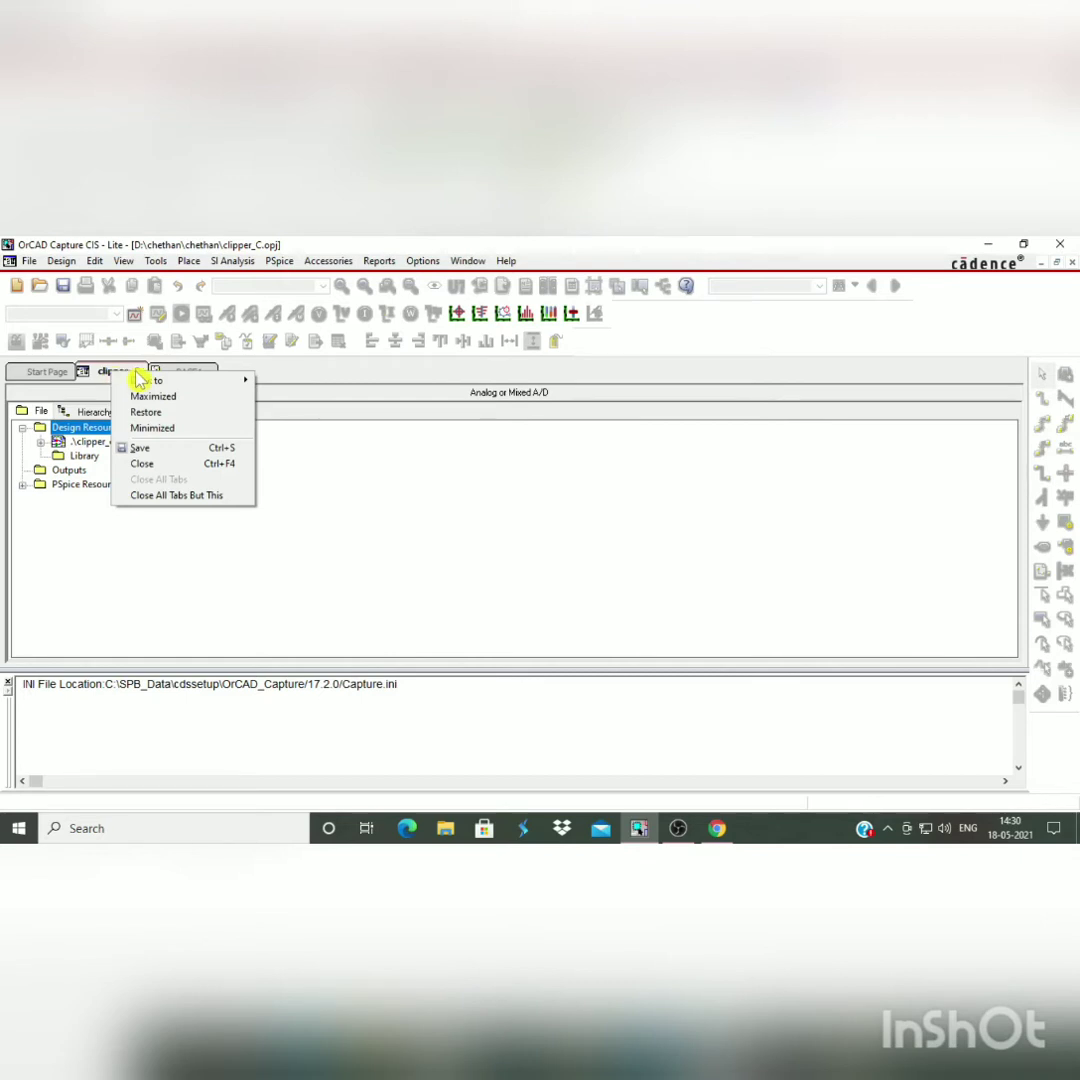
{"action": "mouse_move", "coordinate": [160, 382]}
{"action": "left_click", "coordinate": [297, 404]}
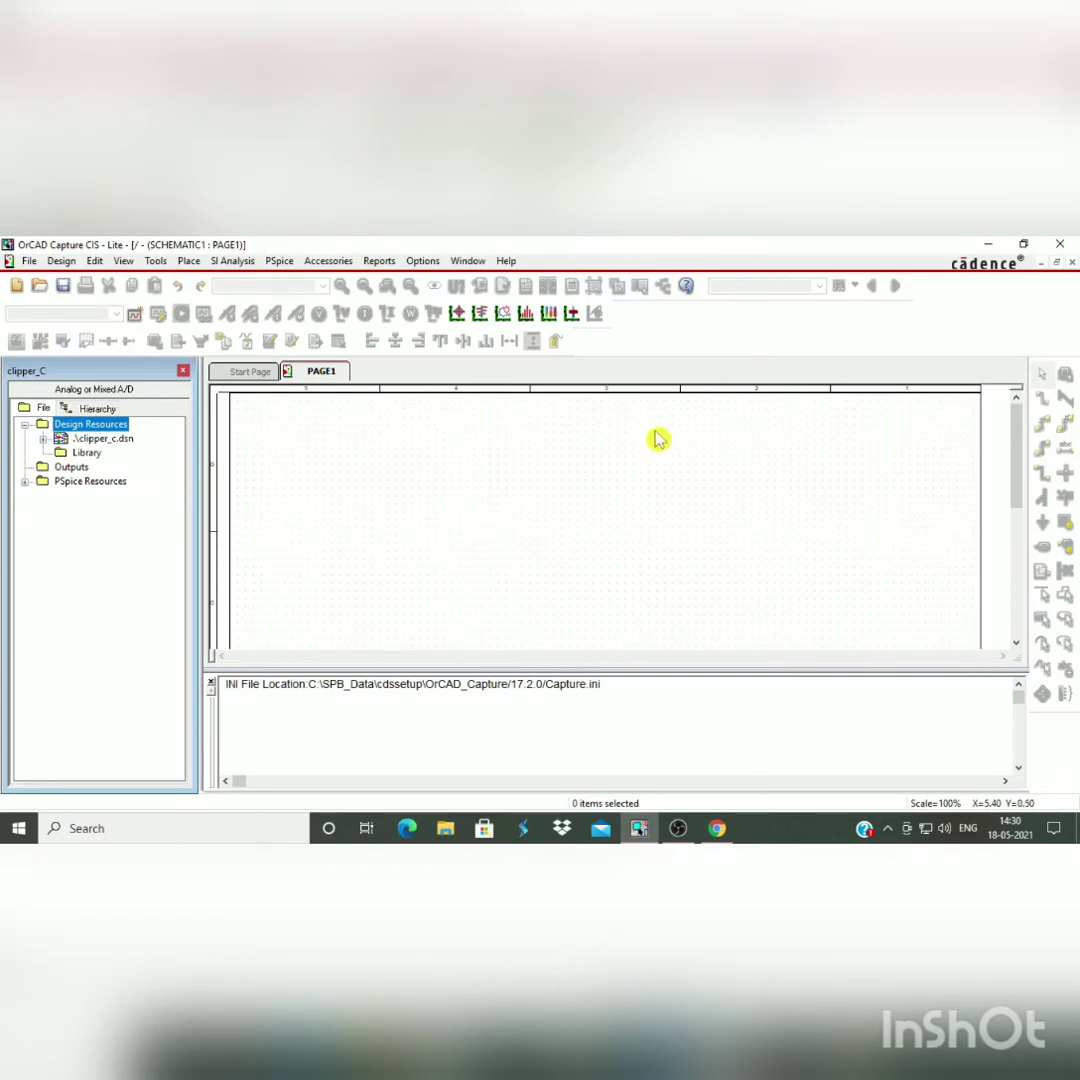
{"action": "left_click", "coordinate": [619, 498]}
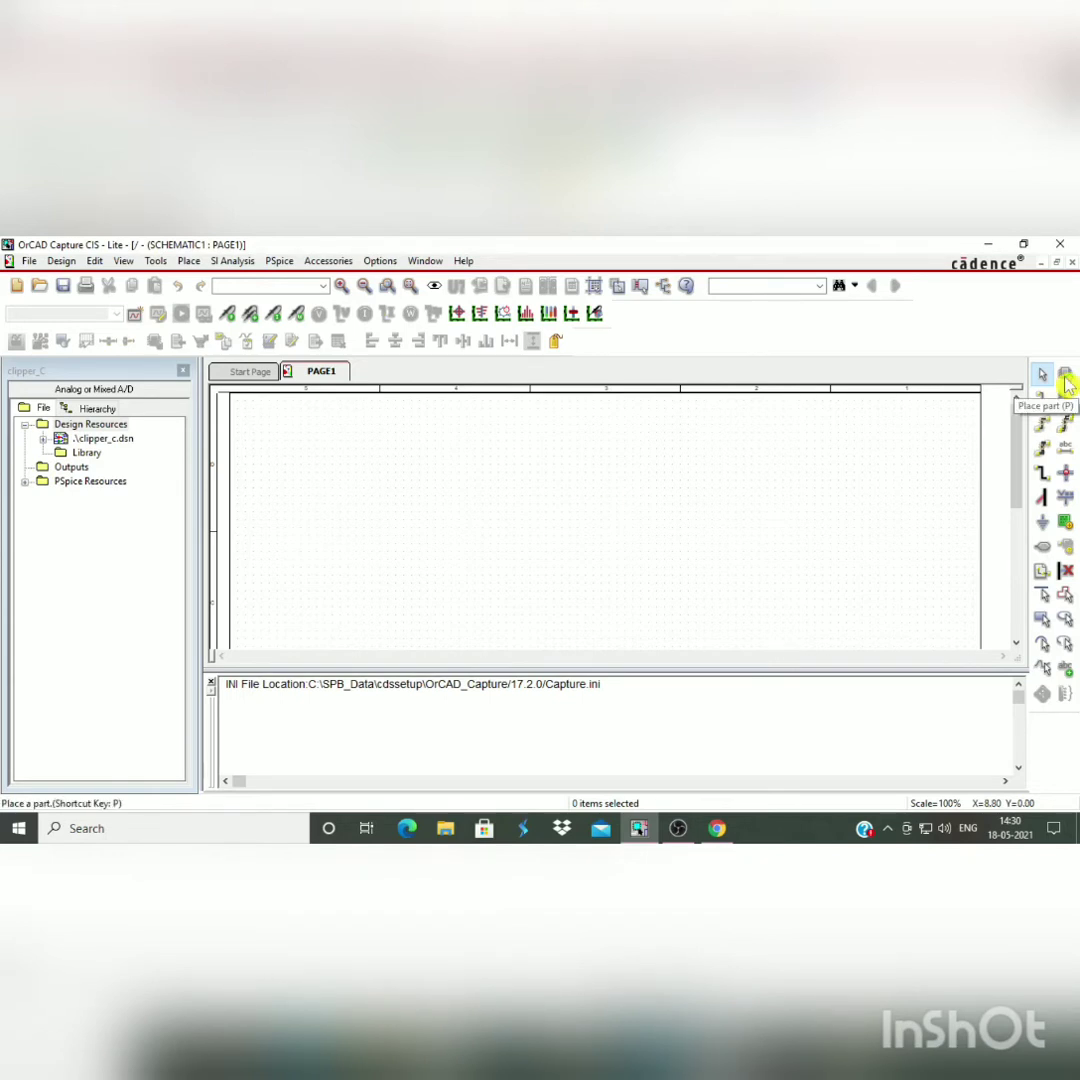
Step: Open part placement and add all the Capture libraries in the pspice folder to the library list
{"action": "left_click", "coordinate": [190, 262]}
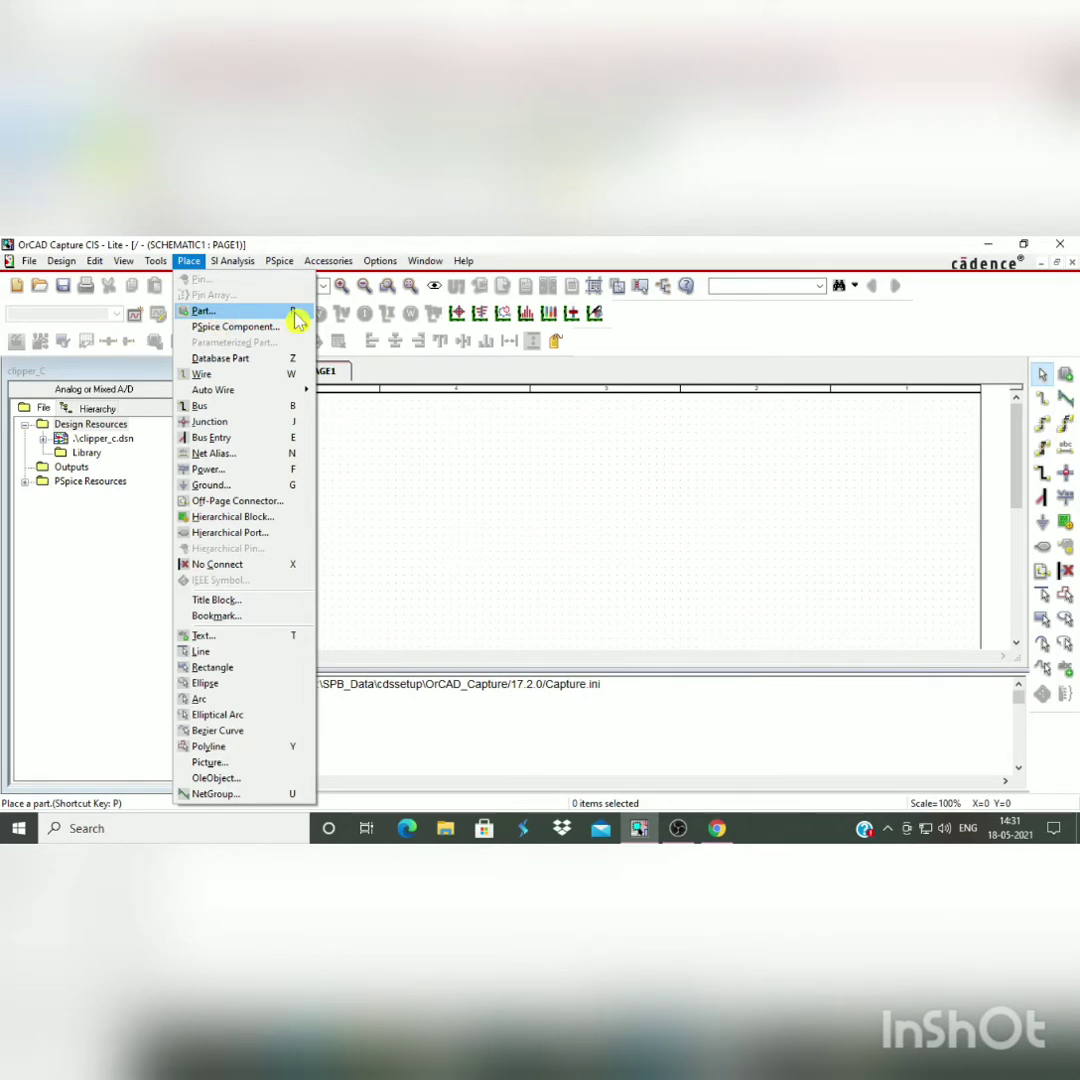
{"action": "key", "text": "p"}
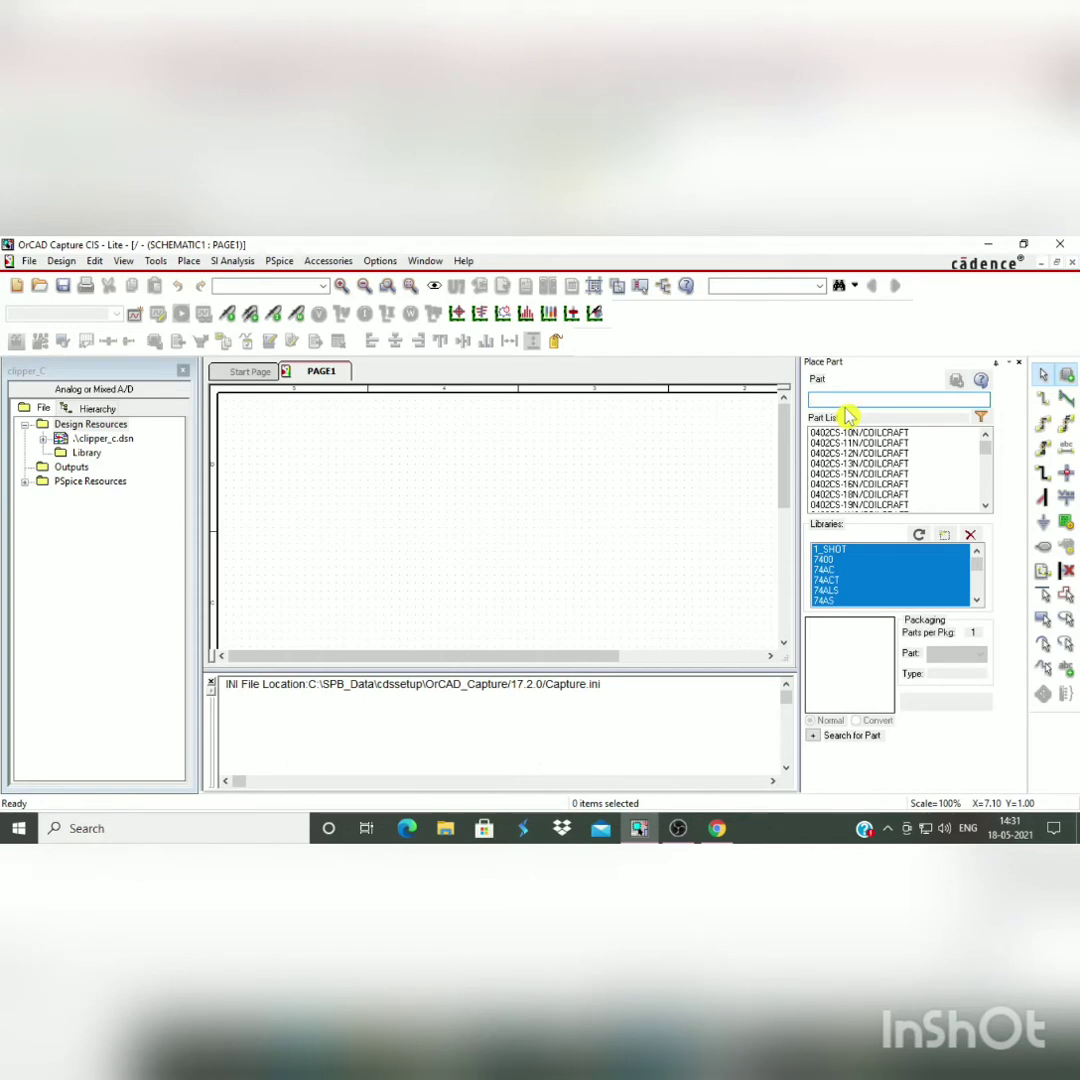
{"action": "left_click", "coordinate": [948, 543]}
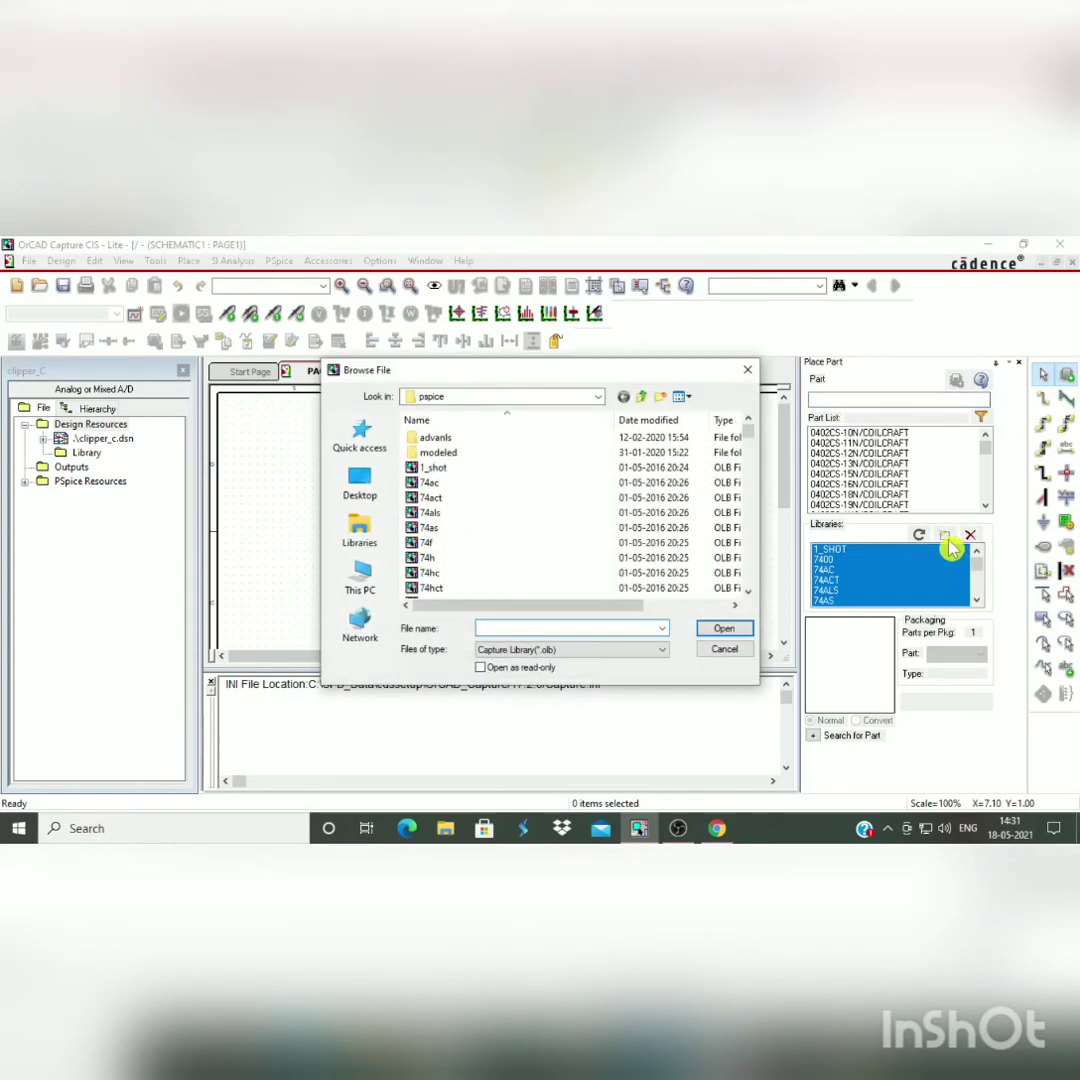
{"action": "left_click", "coordinate": [513, 498]}
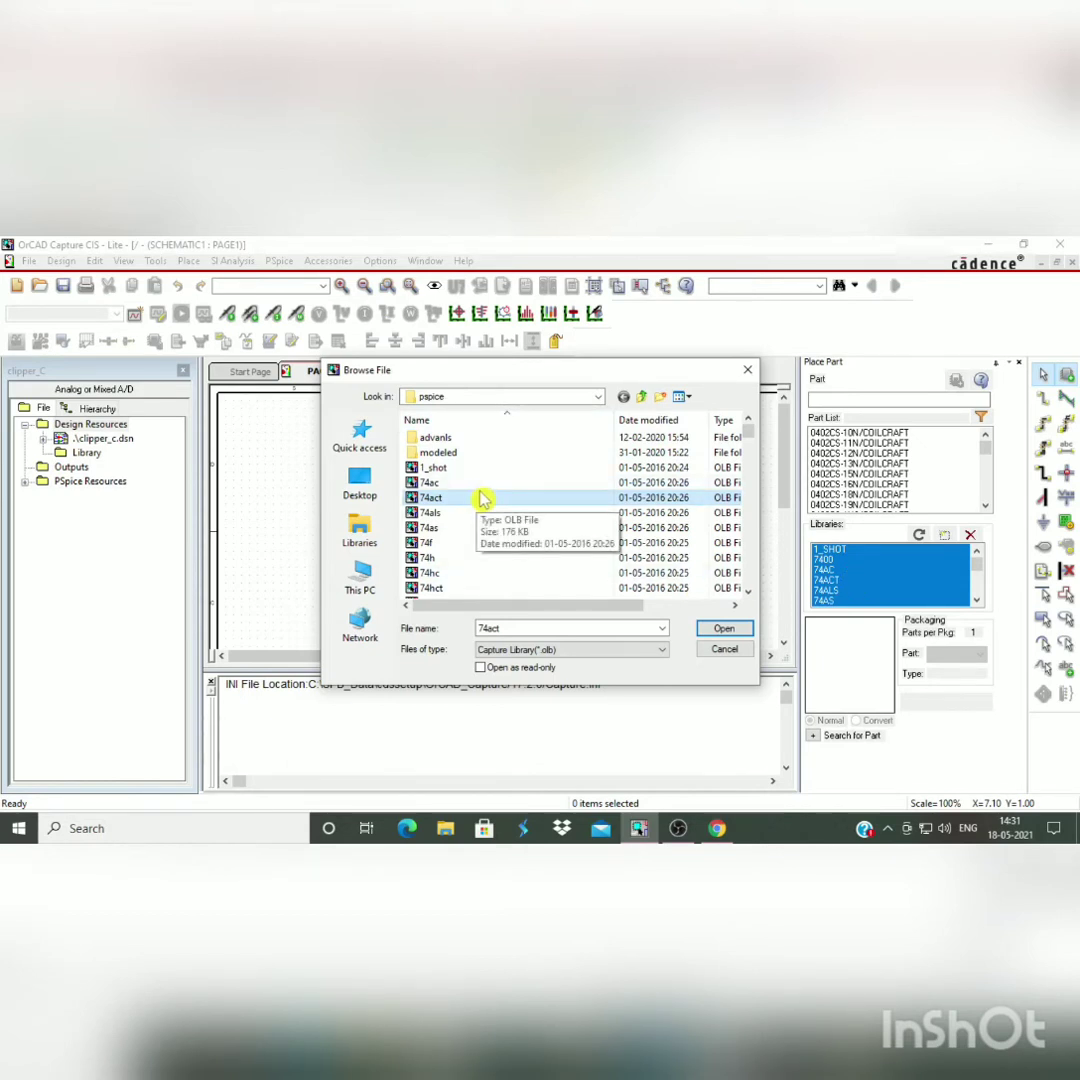
{"action": "key", "text": "ctrl+a"}
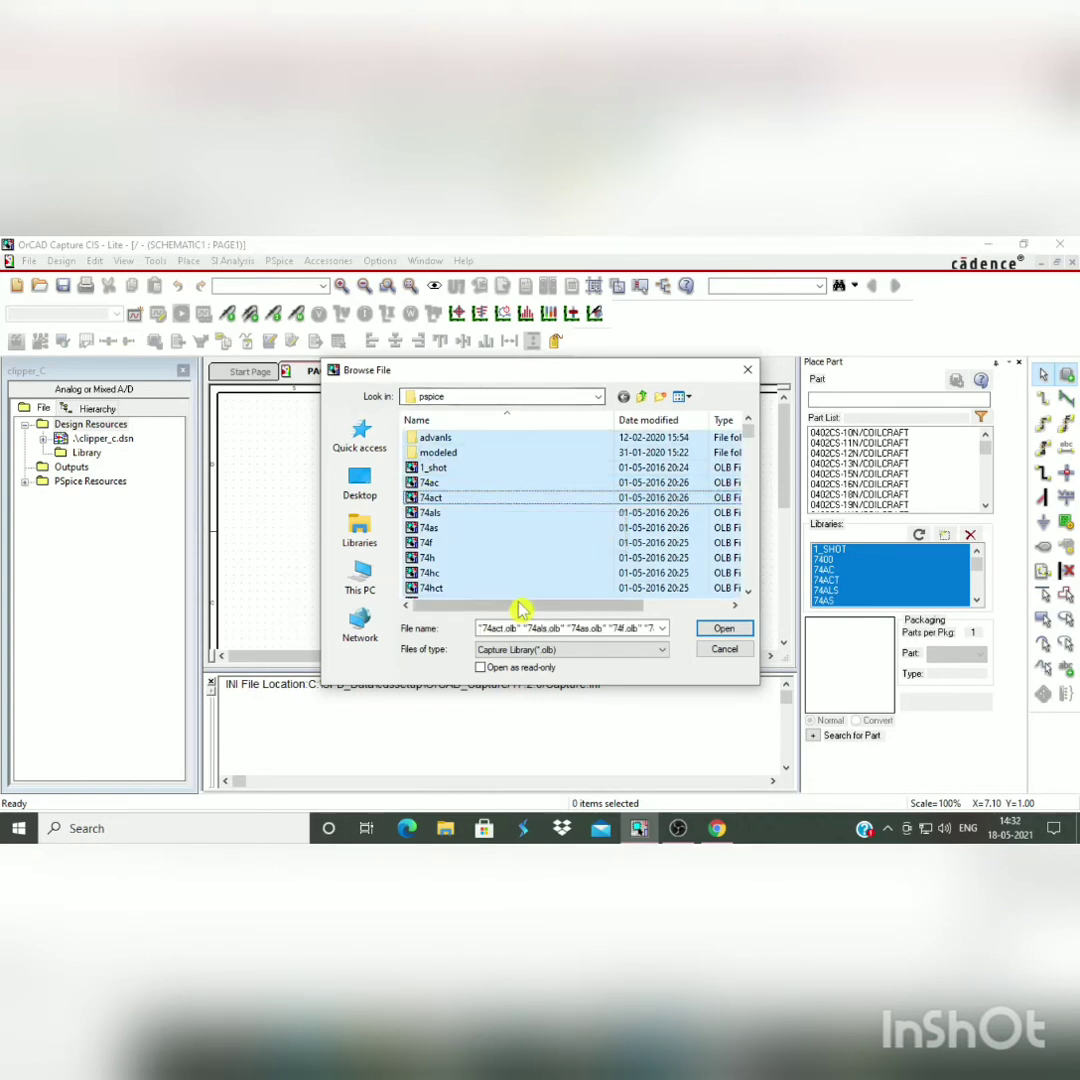
{"action": "left_click", "coordinate": [728, 632]}
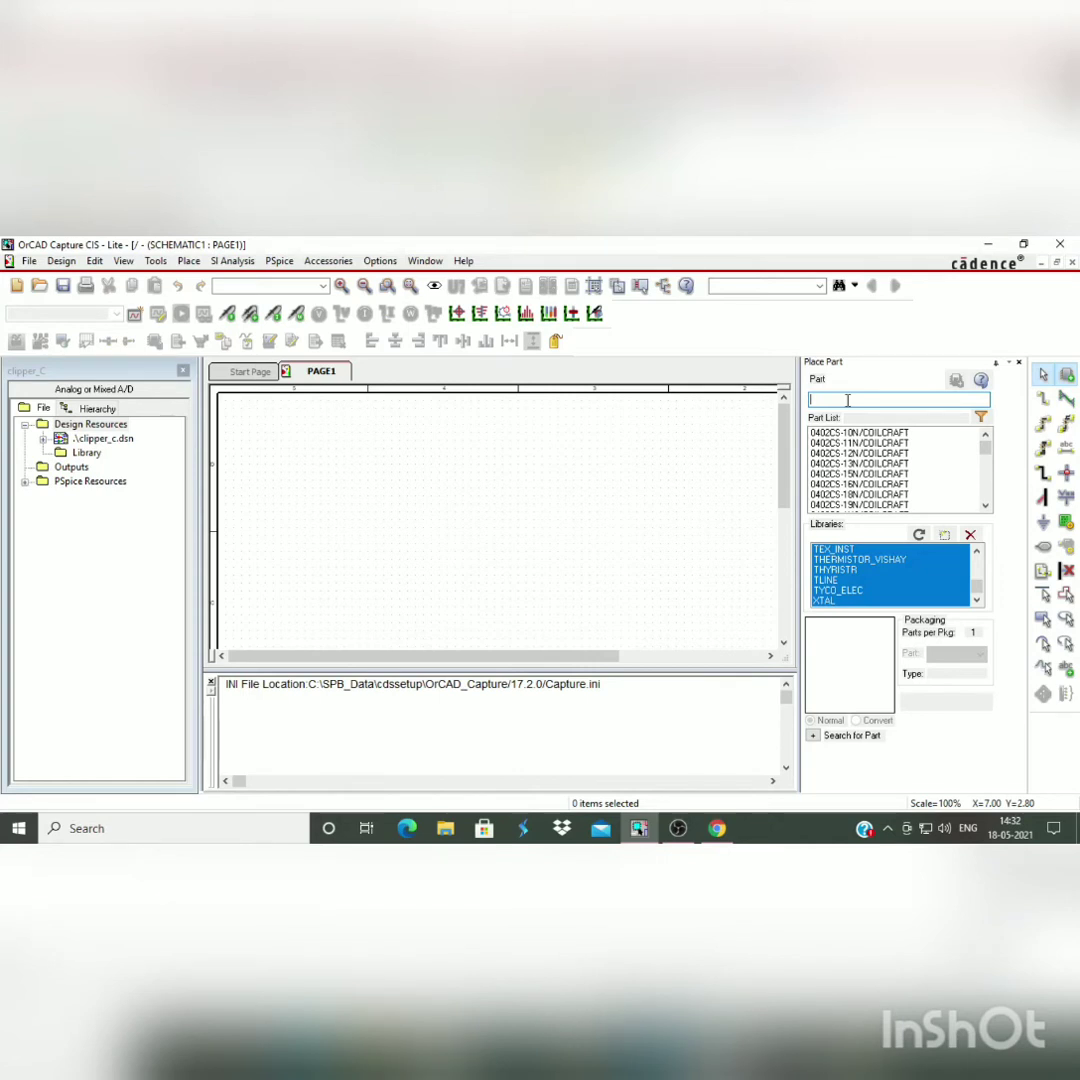
Step: Place one 1k resistor (R/ANALOG) vertically on the schematic page and end the placement
{"action": "type", "text": "r"}
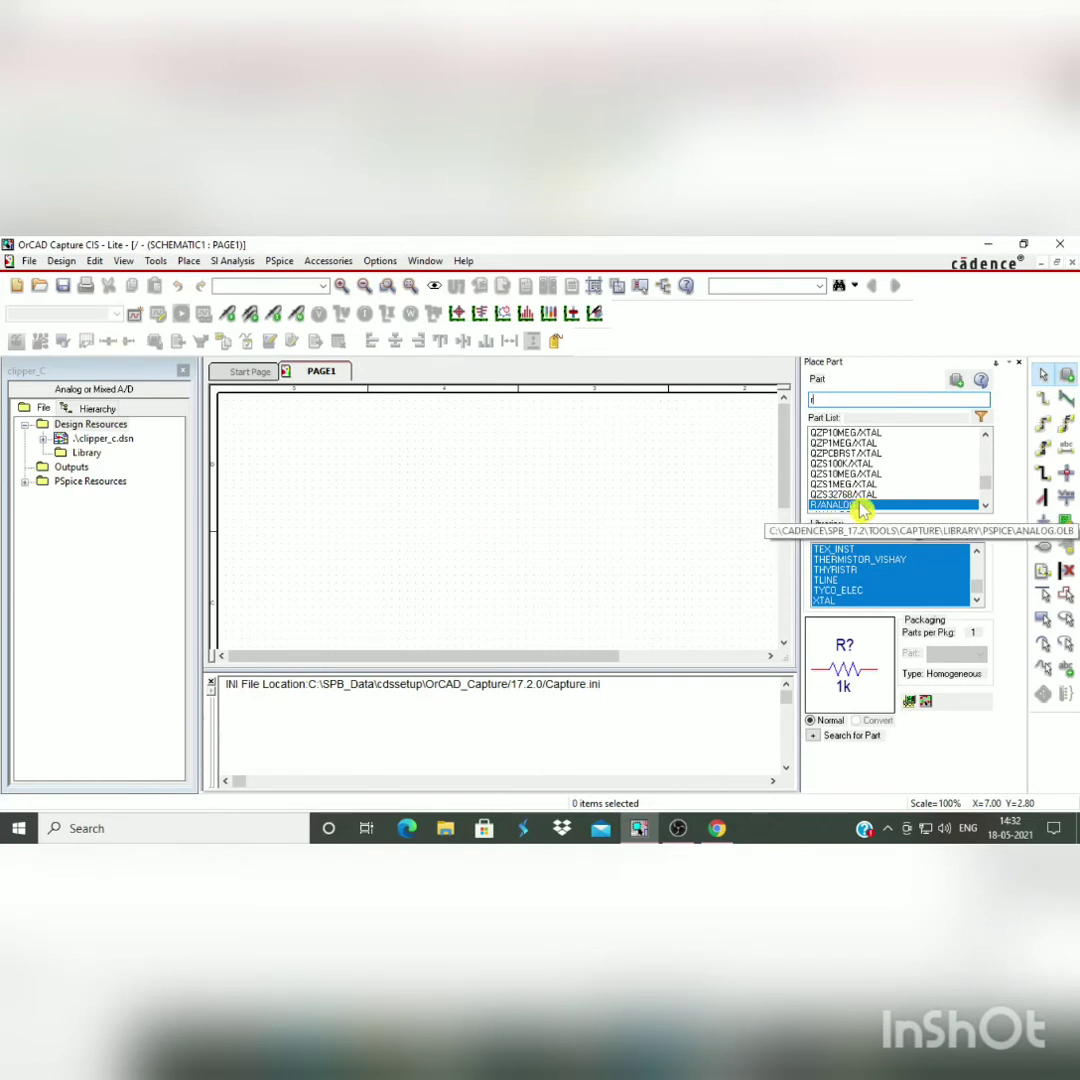
{"action": "double_click", "coordinate": [862, 510]}
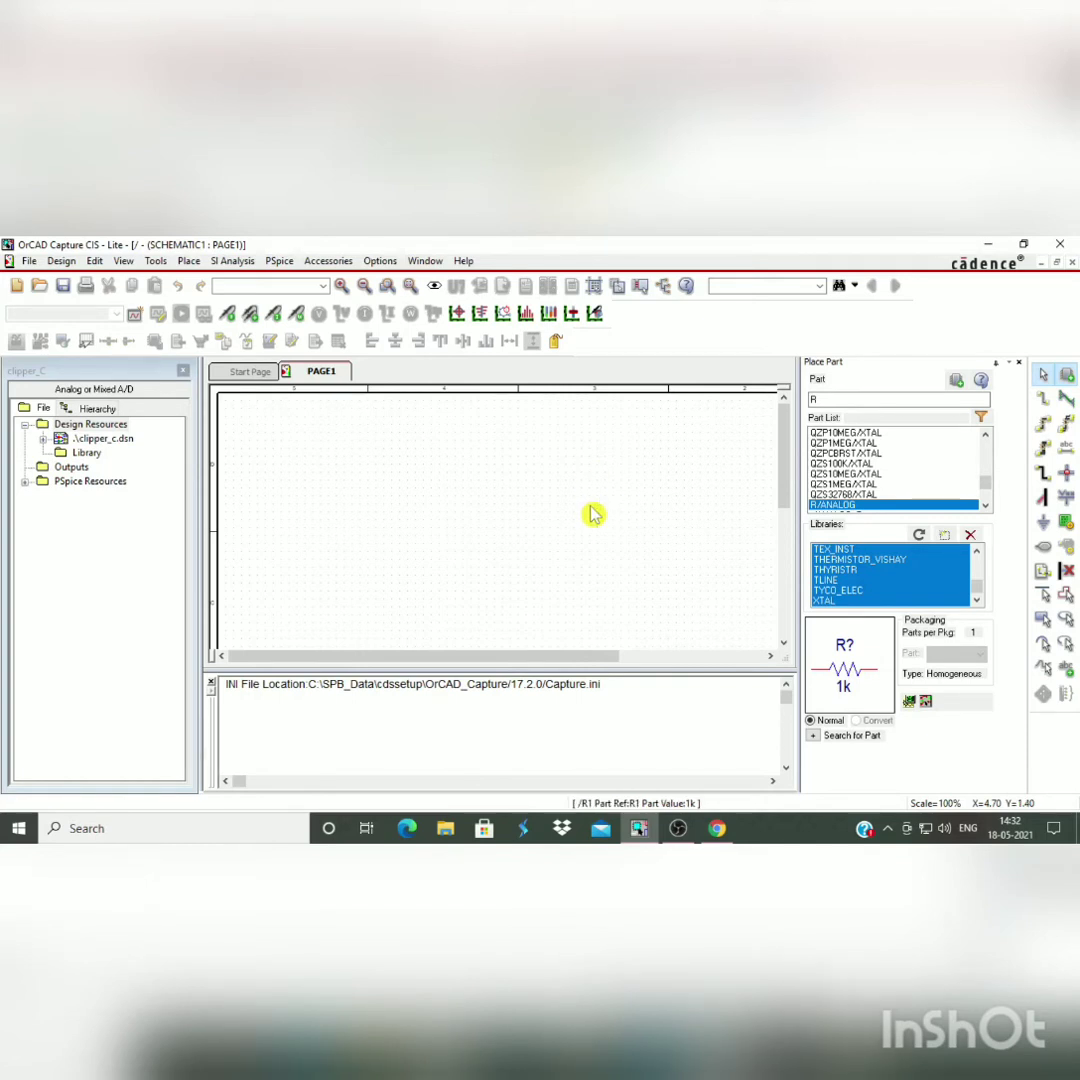
{"action": "left_click", "coordinate": [603, 511]}
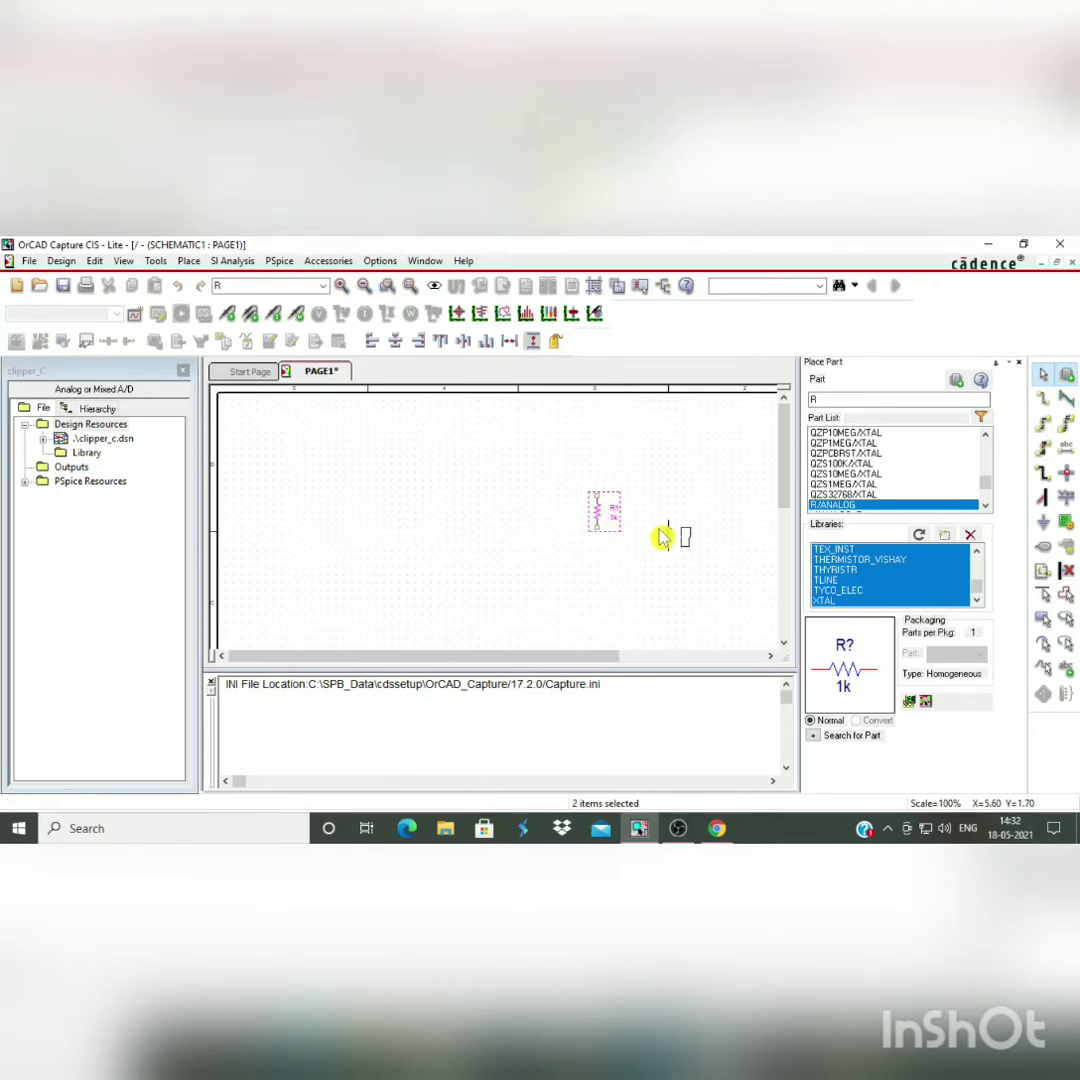
{"action": "right_click", "coordinate": [654, 530]}
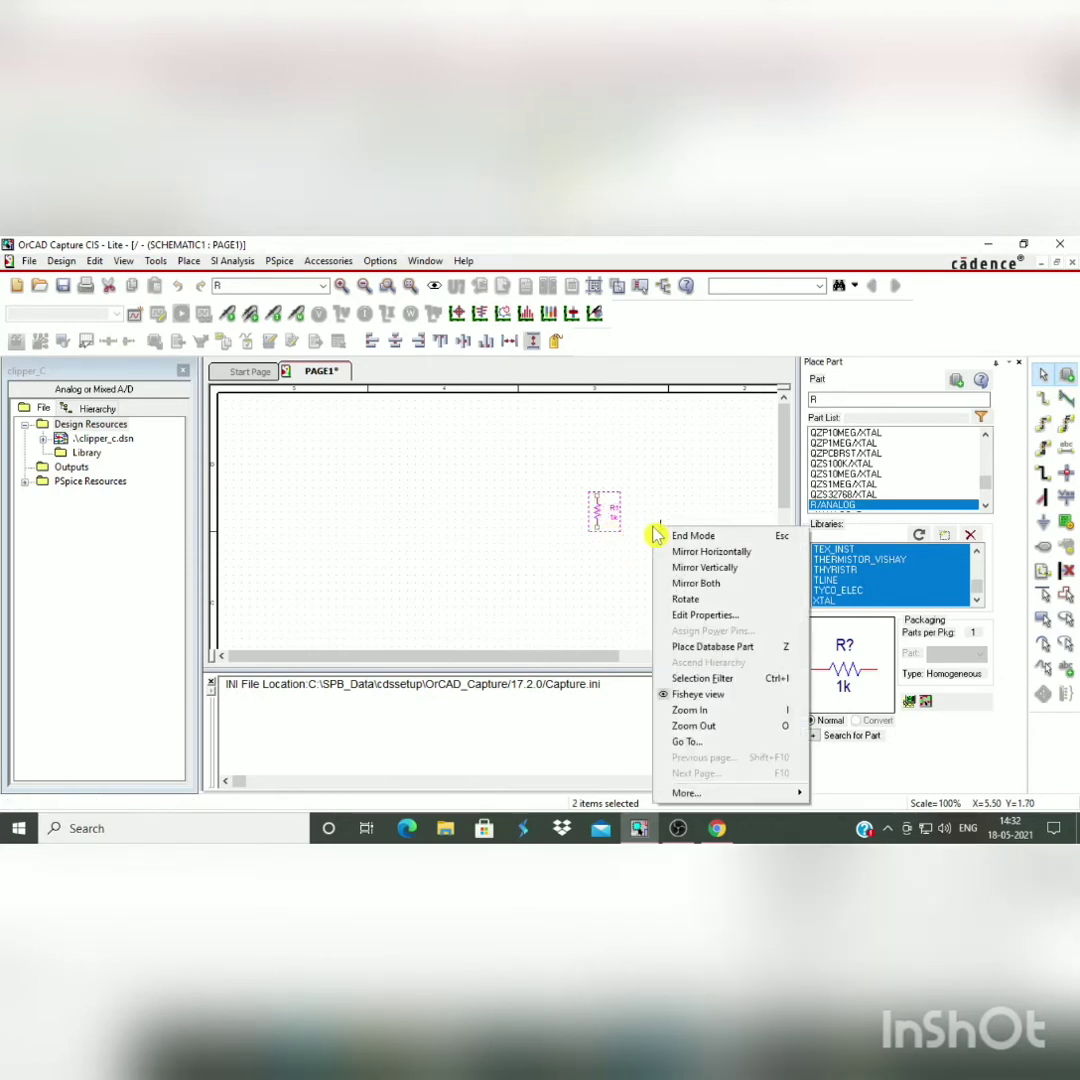
{"action": "left_click", "coordinate": [690, 537]}
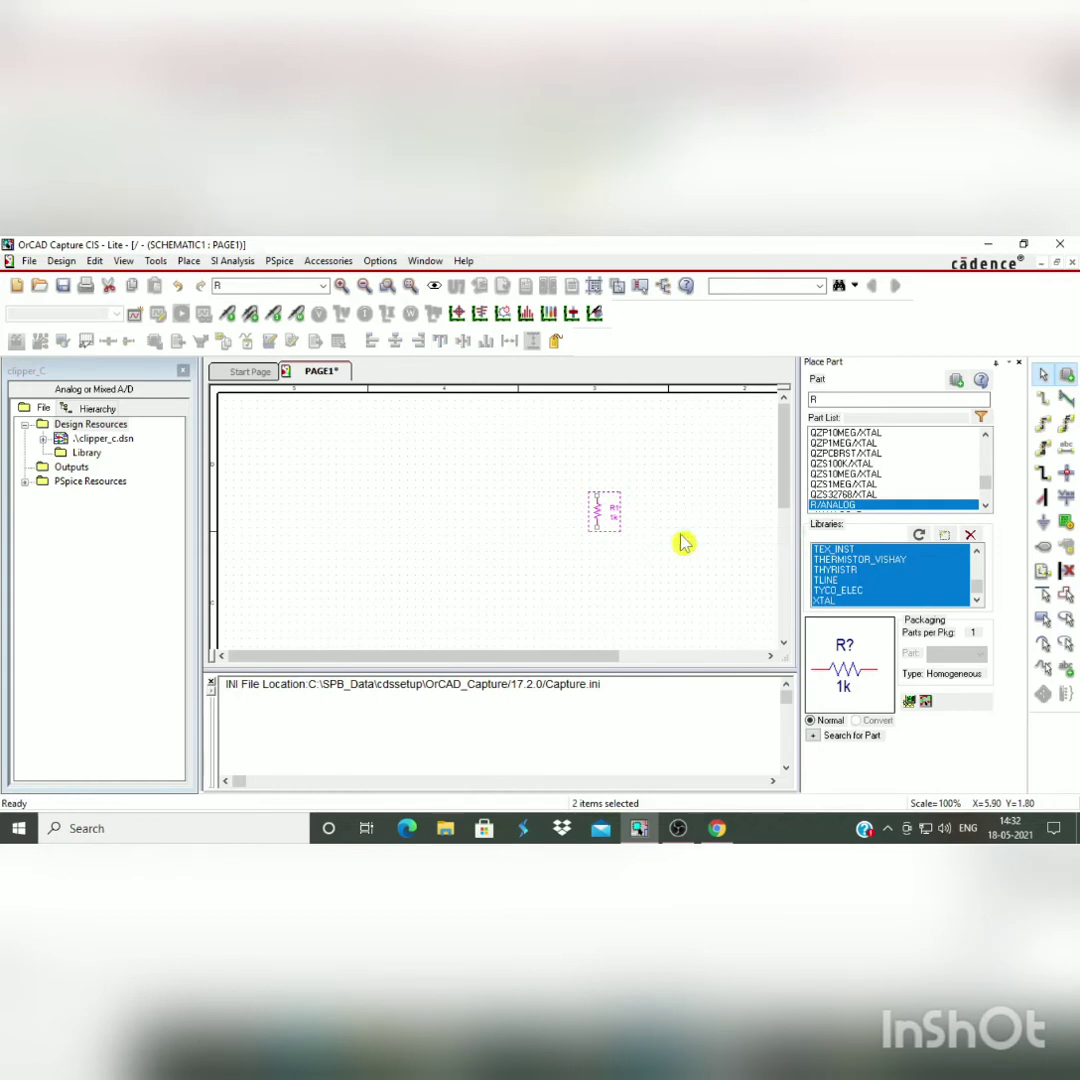
Step: Find the D1N4002/DIODE part and place one diode horizontally above and to the left of the resistor
{"action": "double_click", "coordinate": [928, 400]}
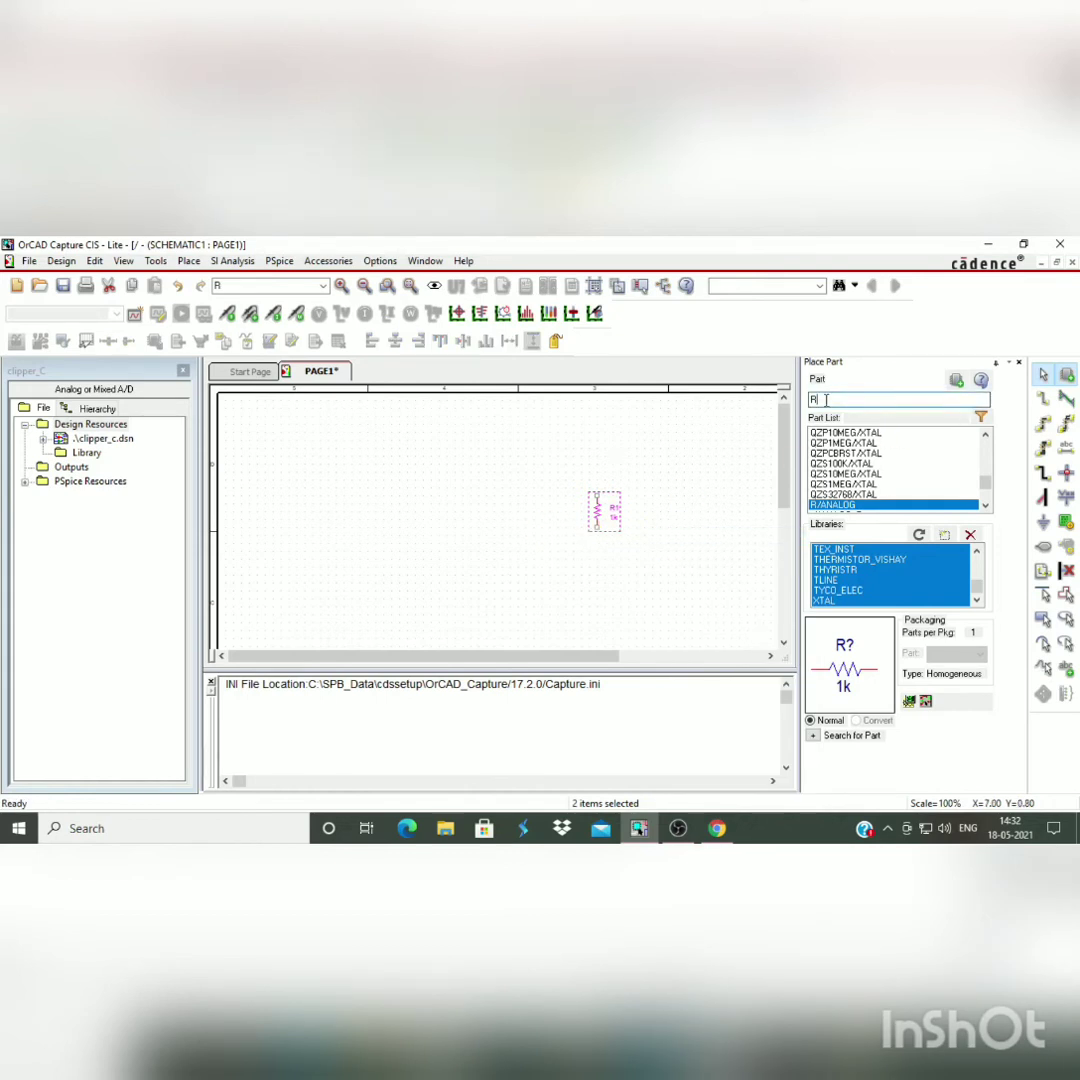
{"action": "type", "text": "d"}
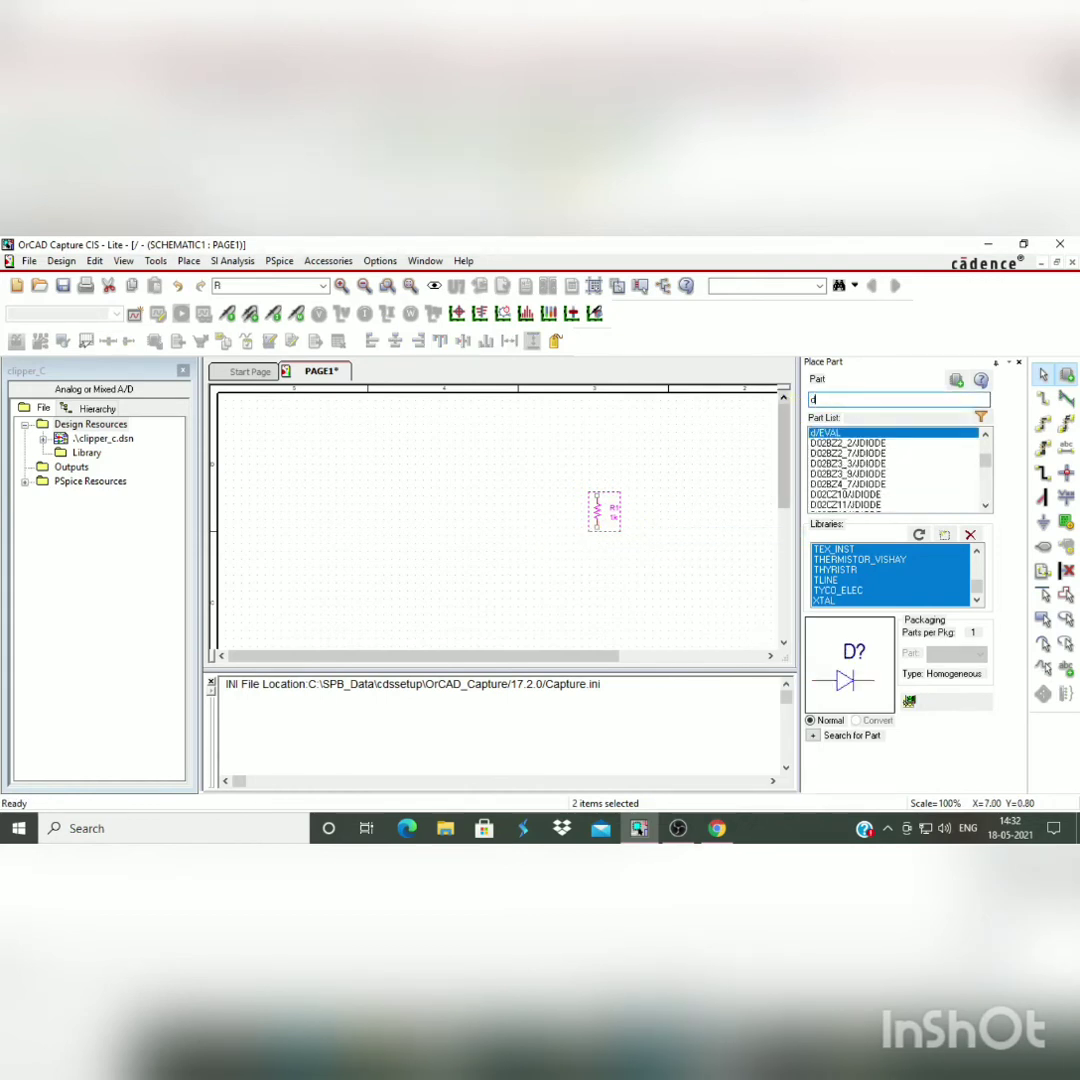
{"action": "type", "text": "1n"}
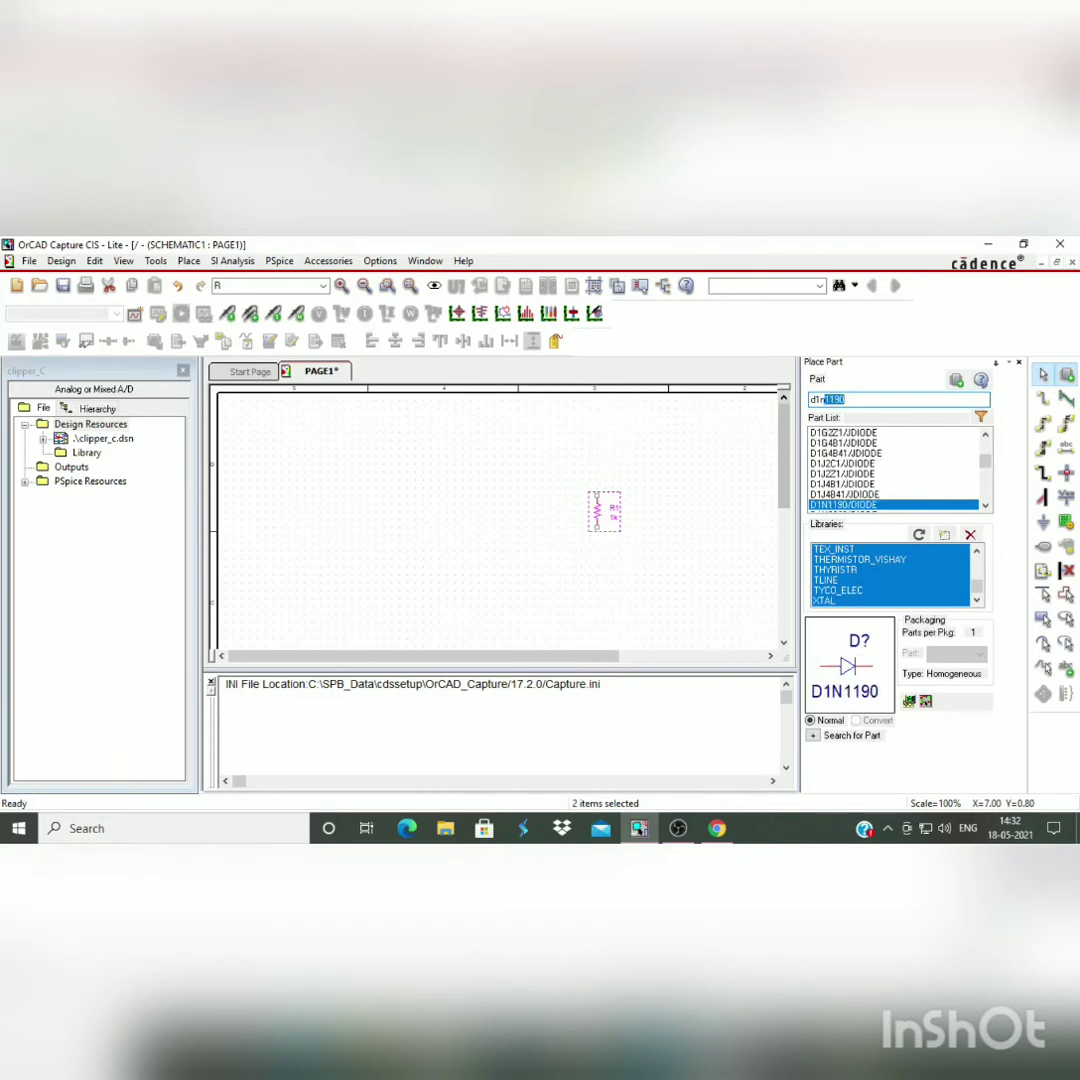
{"action": "type", "text": "400"}
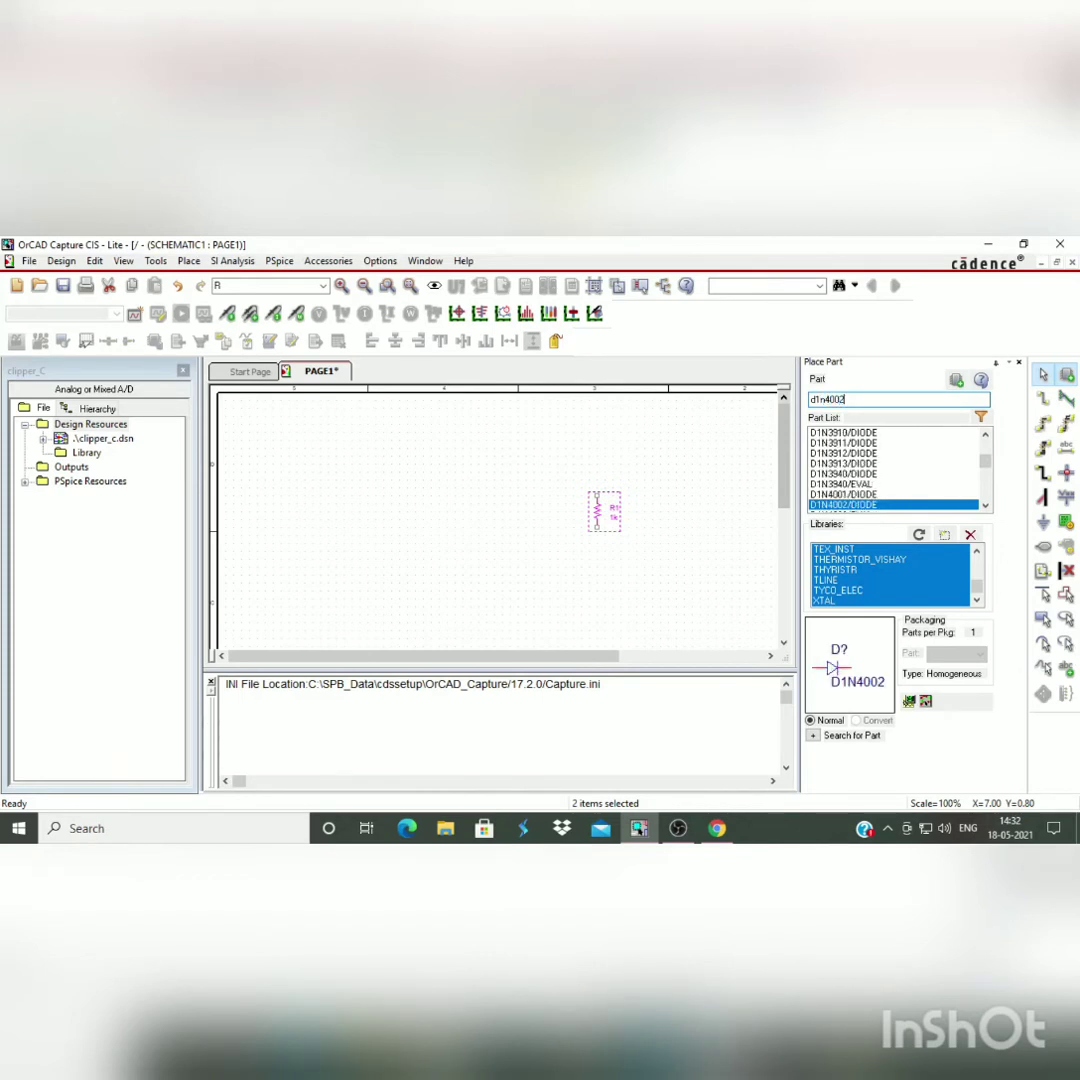
{"action": "type", "text": "2"}
{"action": "double_click", "coordinate": [862, 508]}
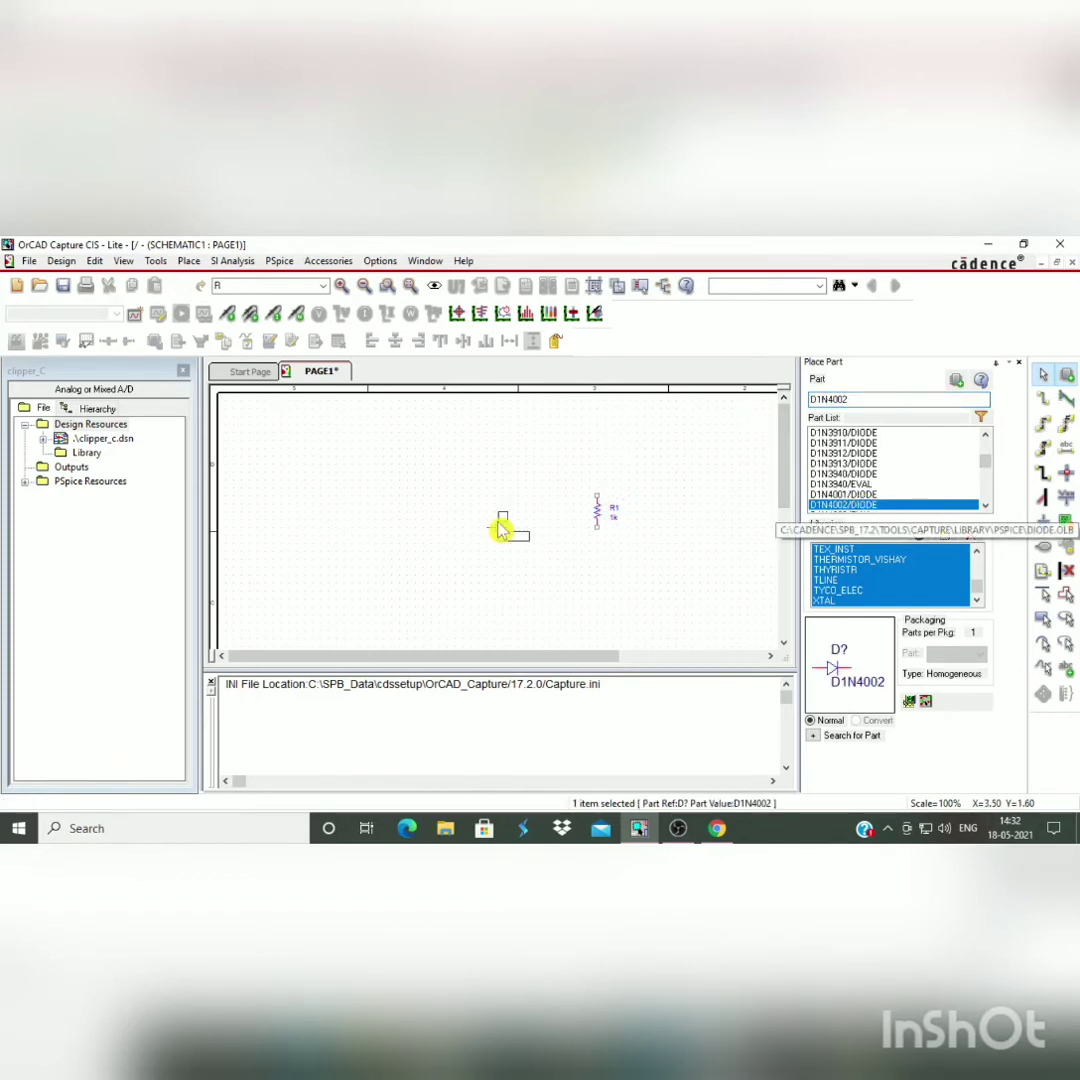
{"action": "key", "text": "Escape"}
{"action": "left_click", "coordinate": [505, 470]}
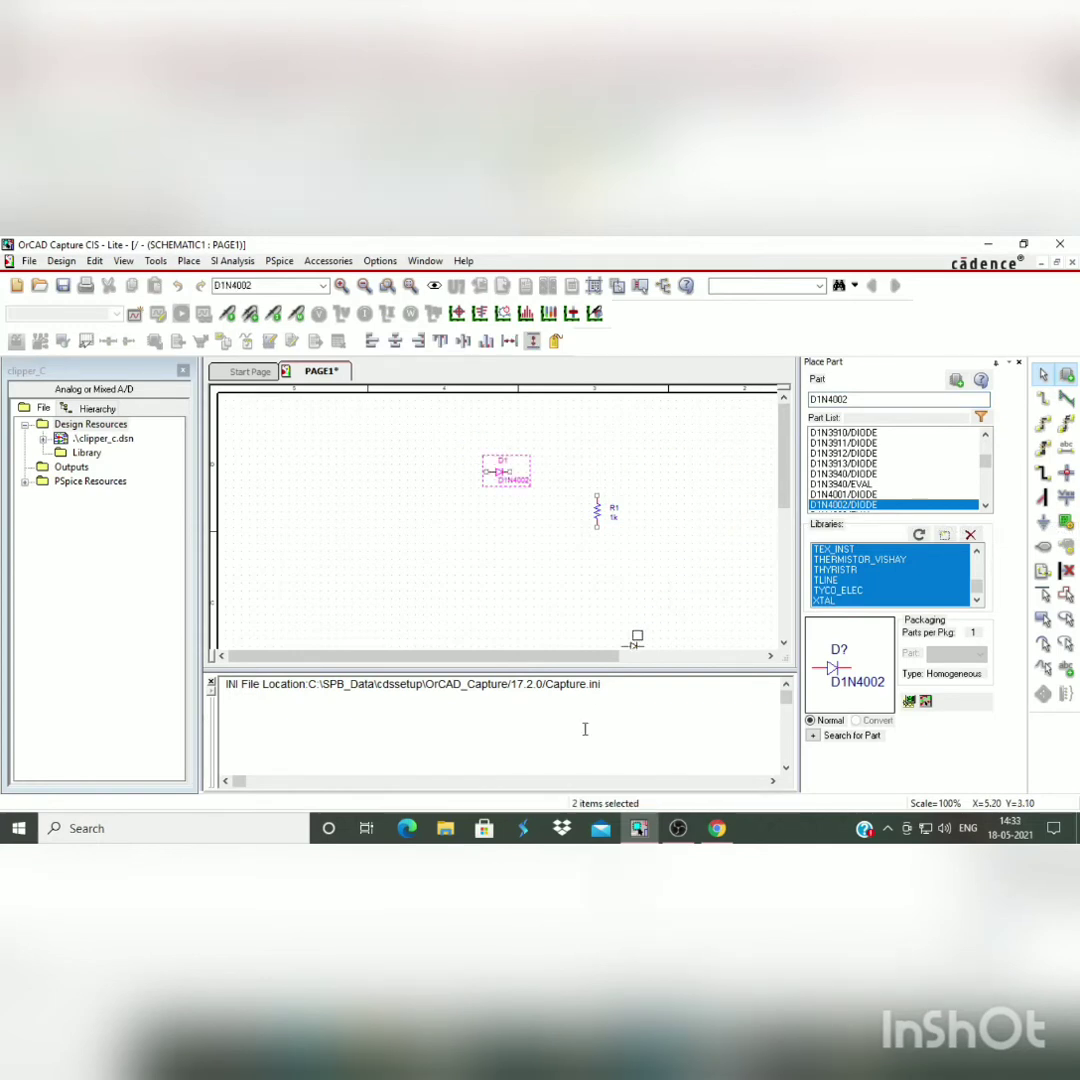
Step: End the diode placement and place one sine voltage source (VSIN) vertically, below and to the left of the diode
{"action": "key", "text": "Escape"}
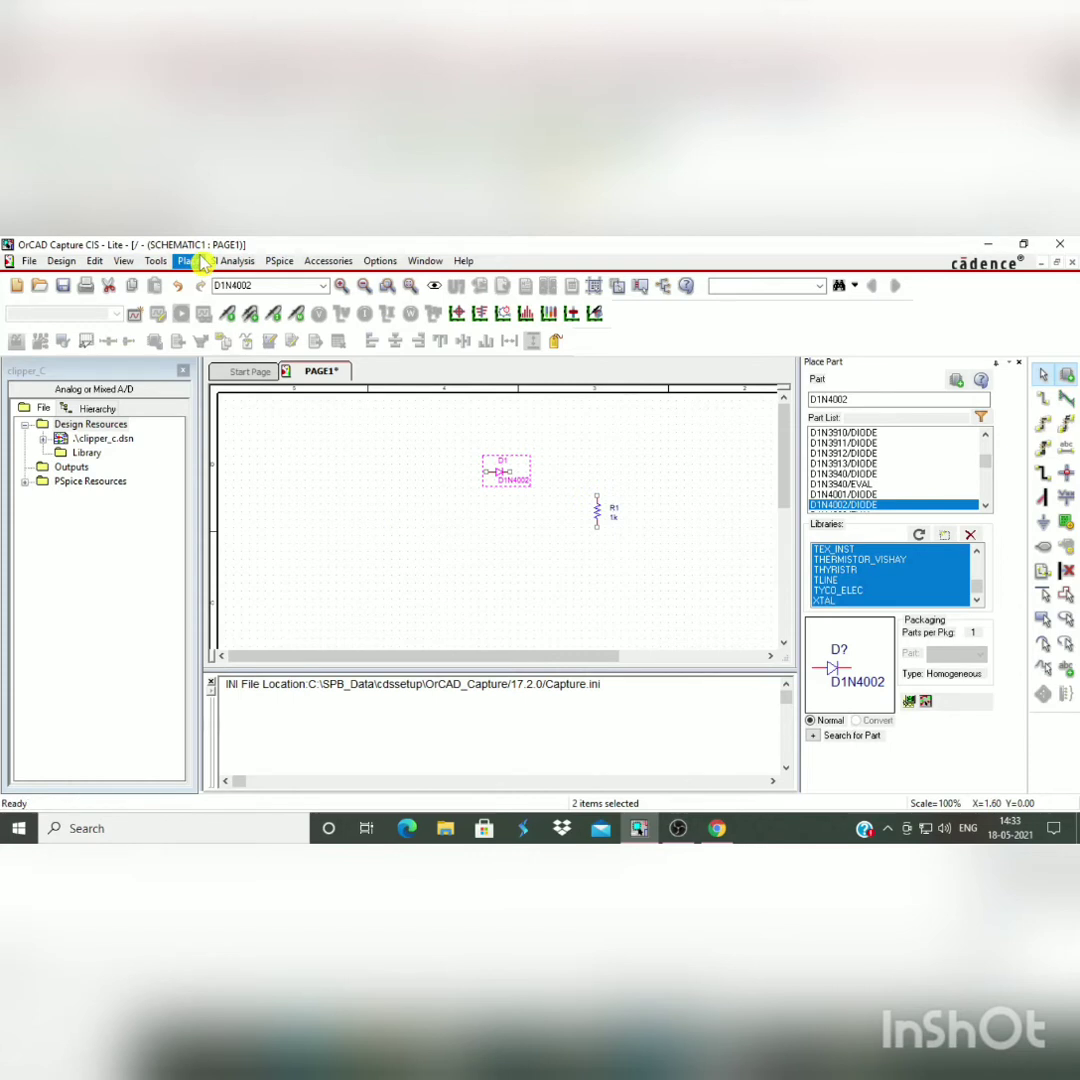
{"action": "left_click", "coordinate": [200, 261]}
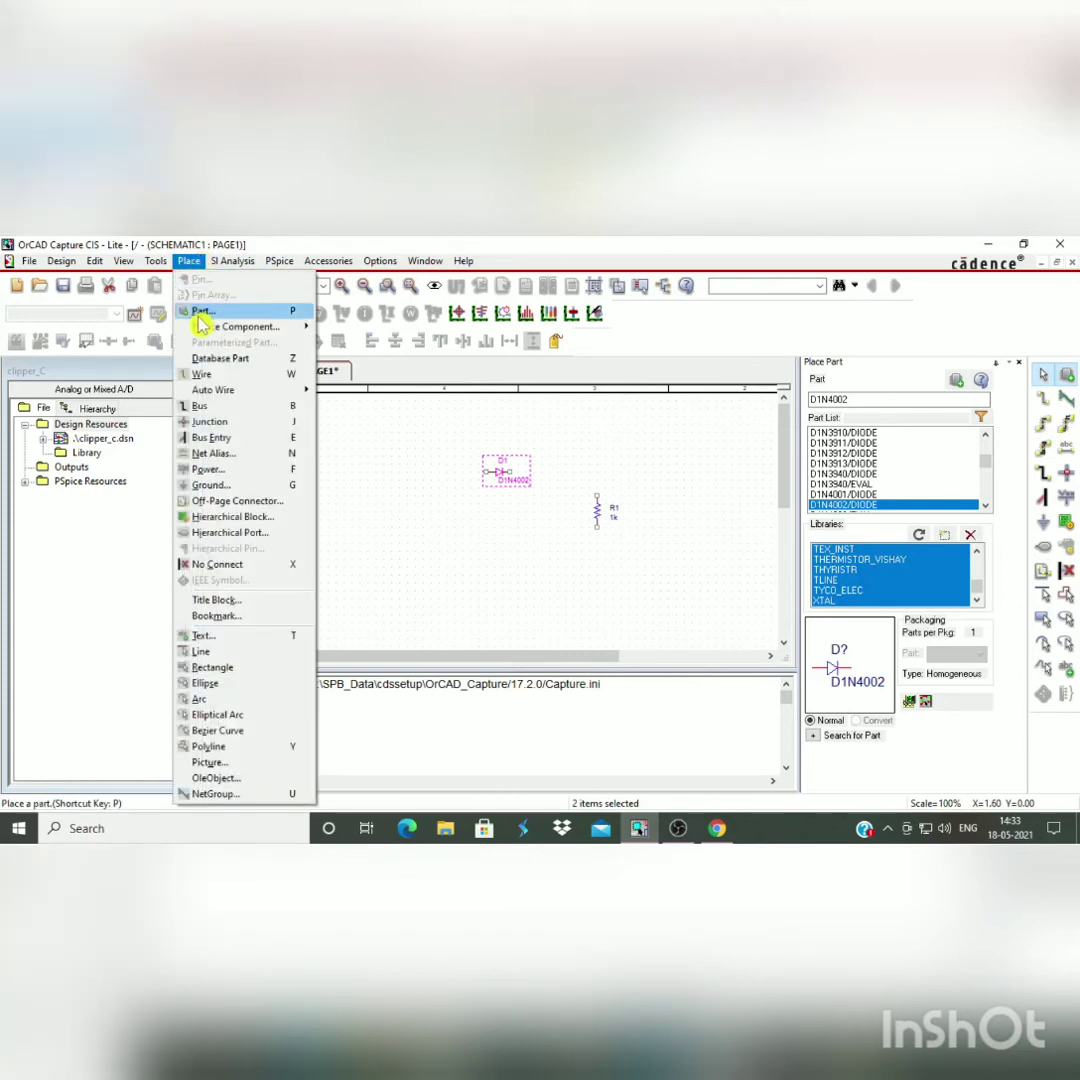
{"action": "mouse_move", "coordinate": [265, 337]}
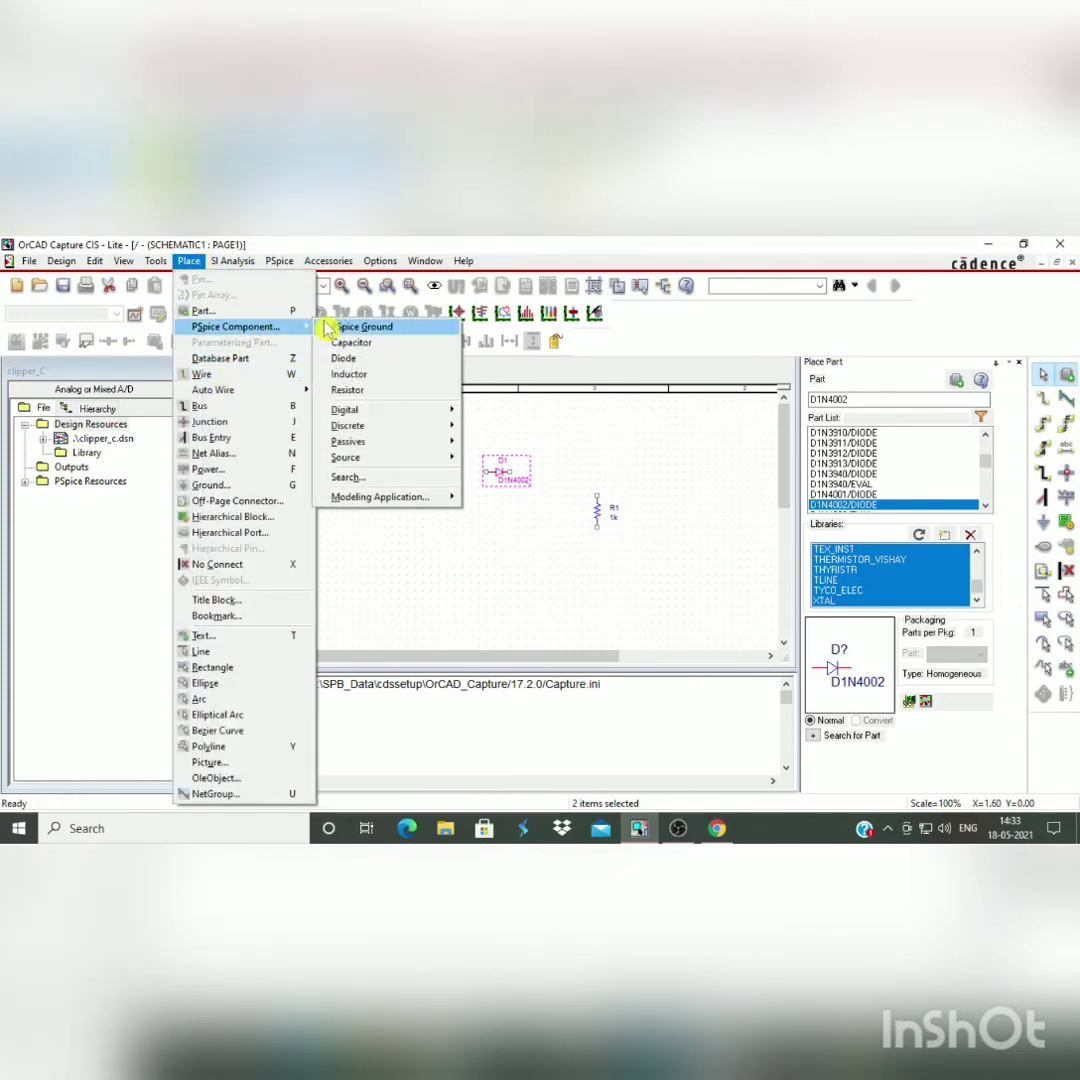
{"action": "mouse_move", "coordinate": [418, 459]}
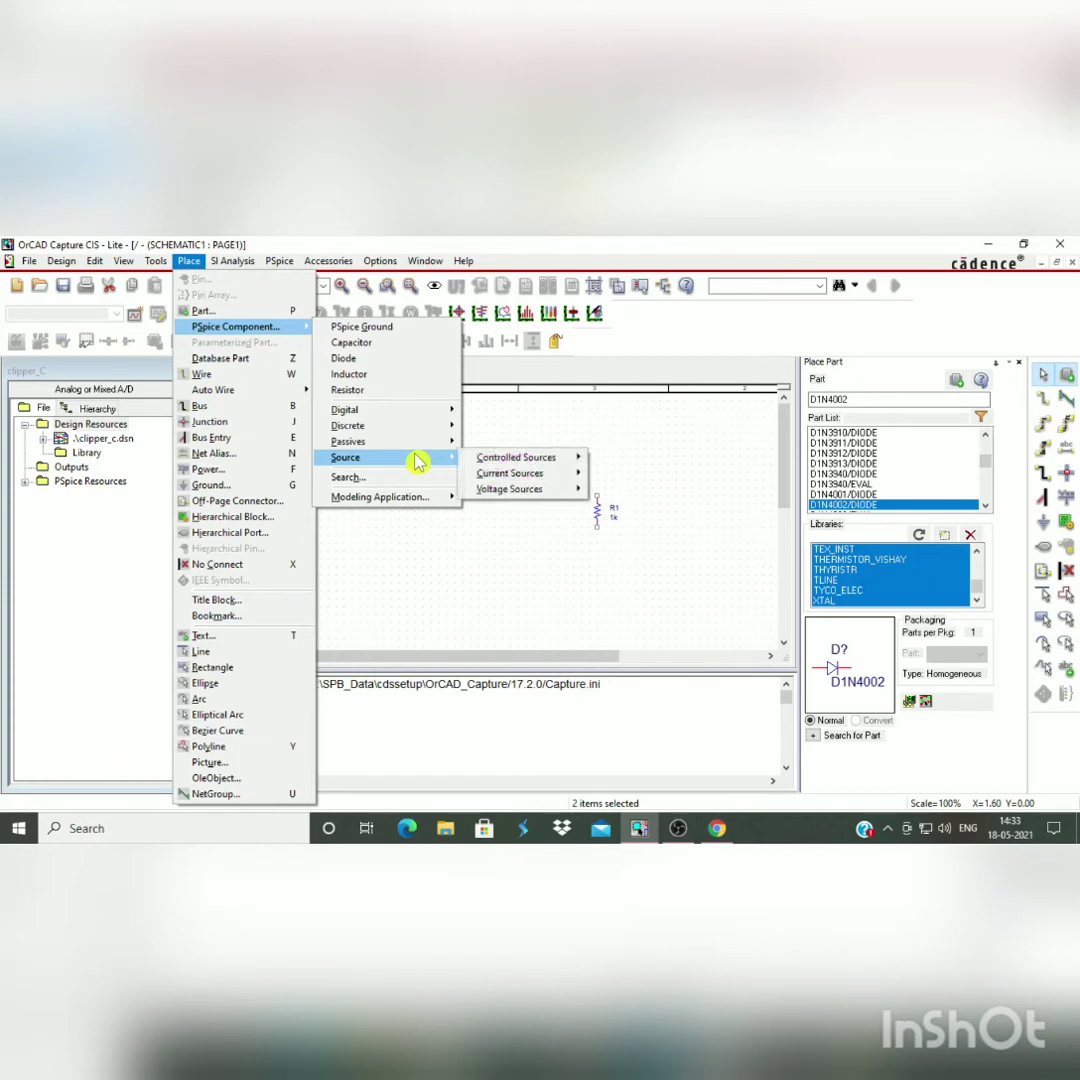
{"action": "mouse_move", "coordinate": [548, 498]}
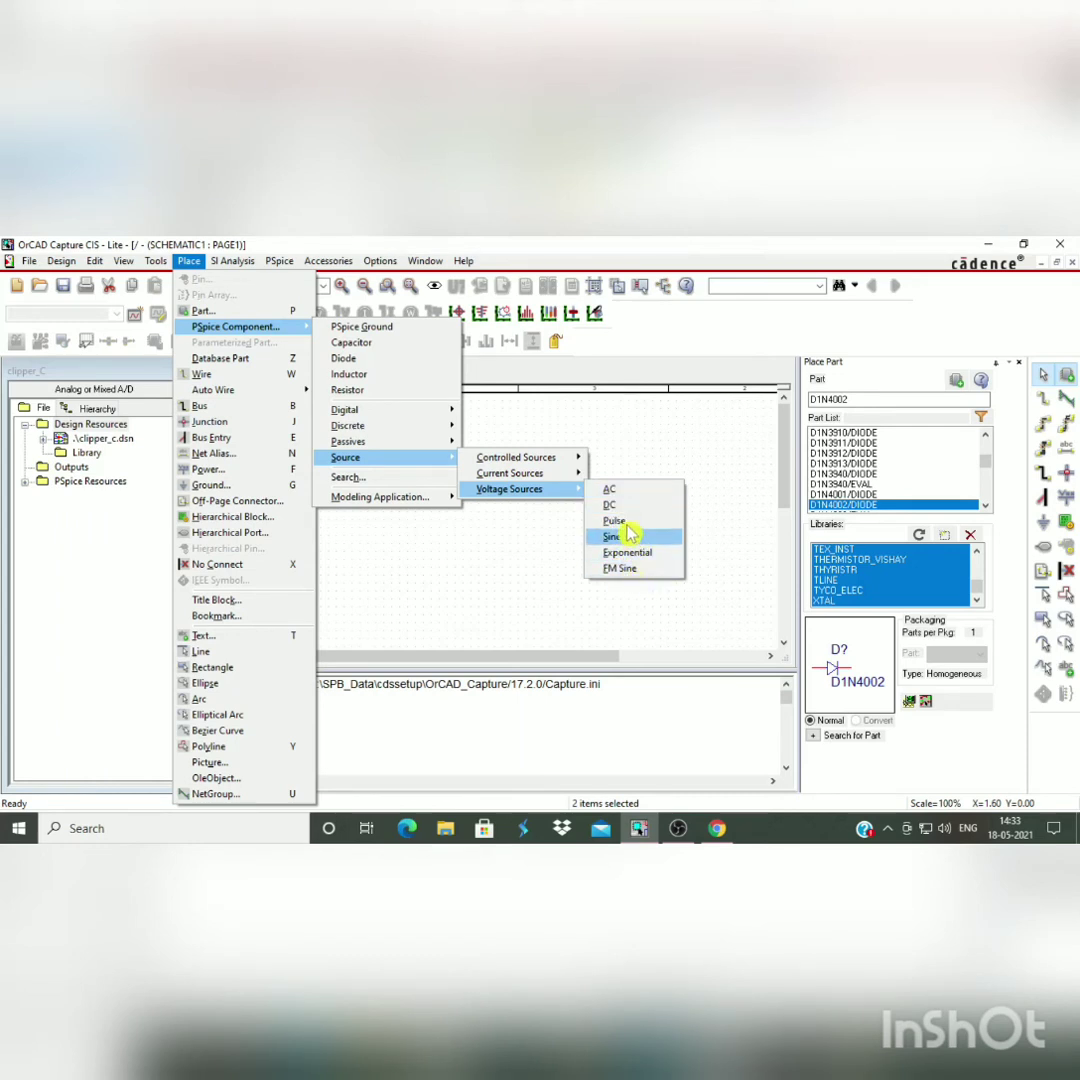
{"action": "left_click", "coordinate": [614, 537]}
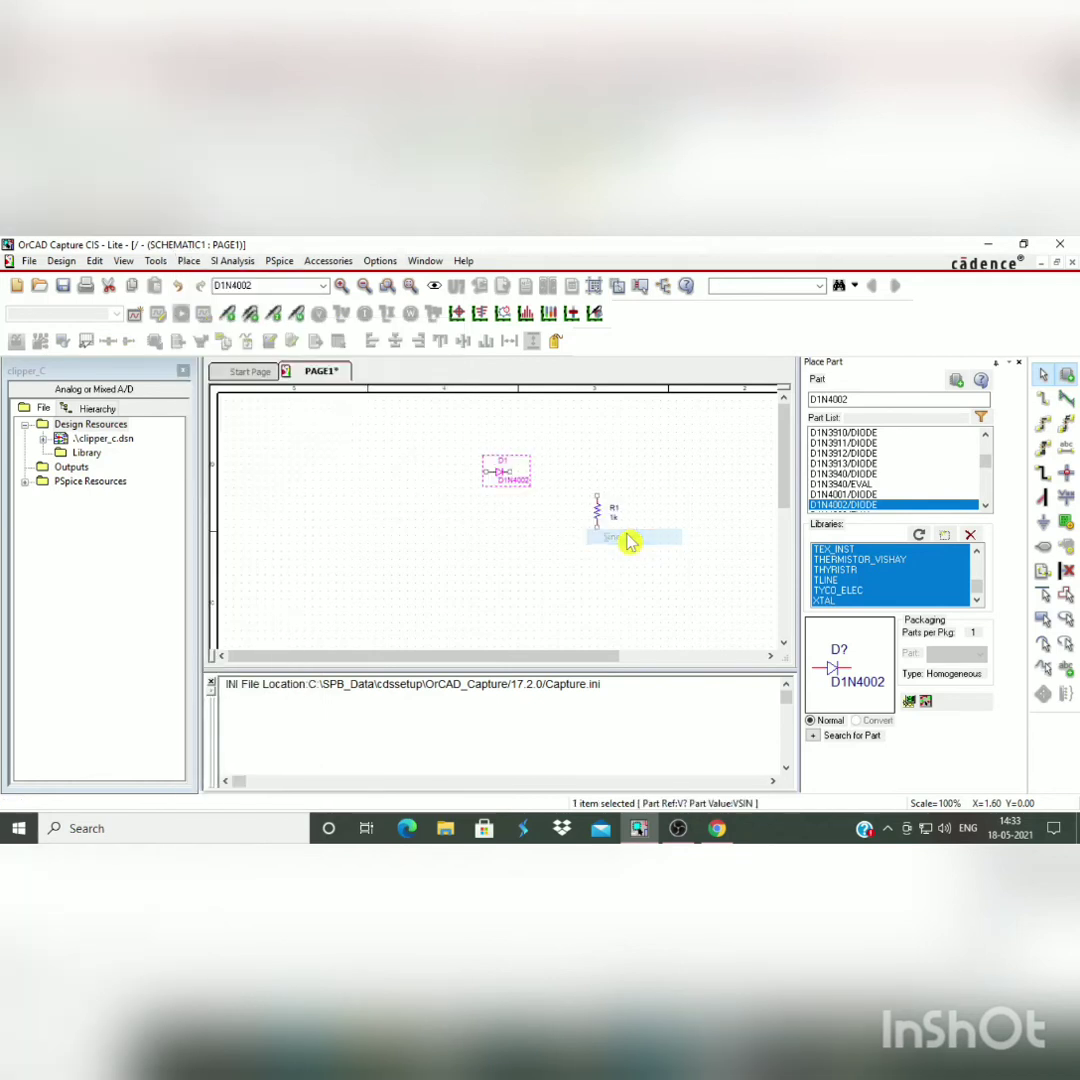
{"action": "left_click", "coordinate": [405, 515]}
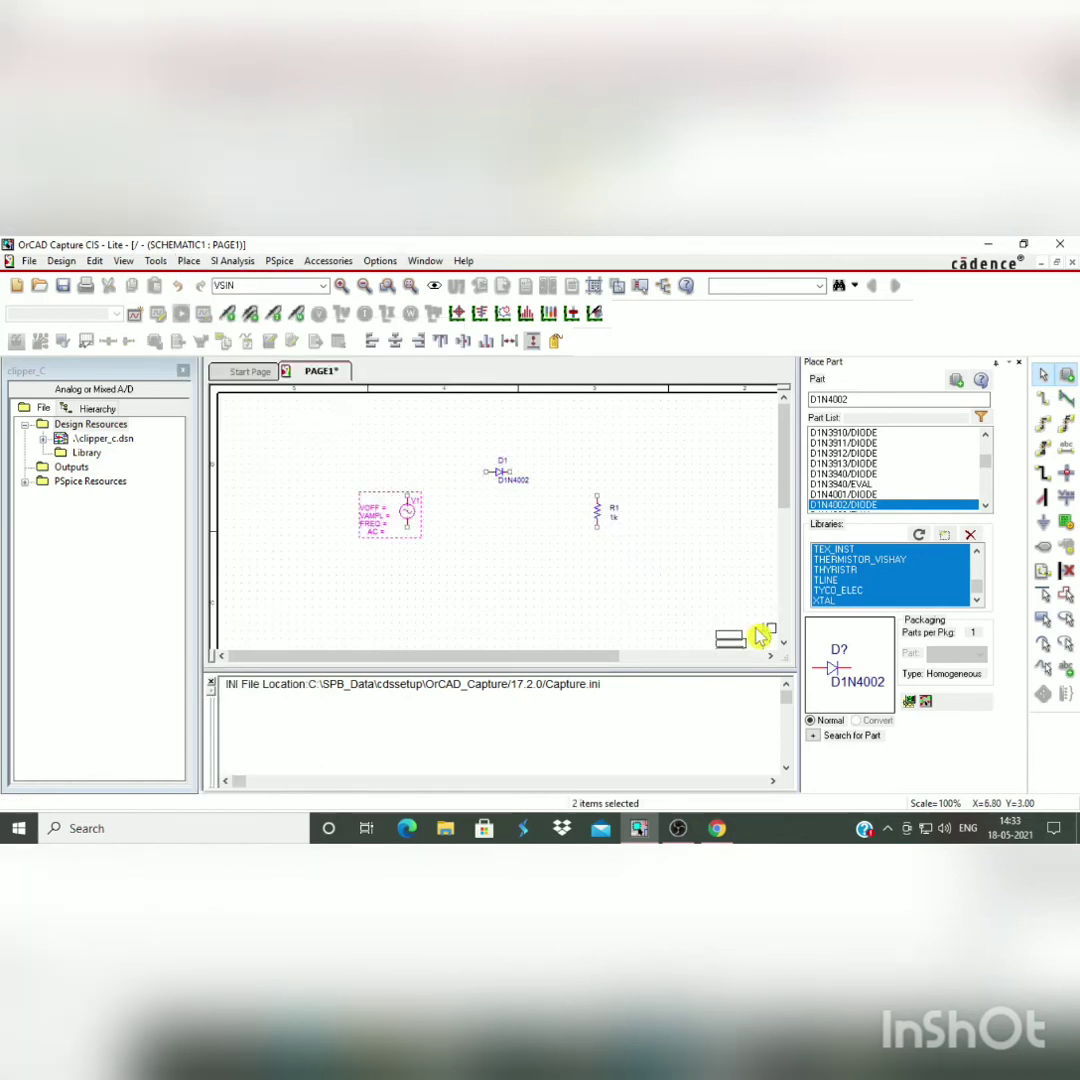
{"action": "key", "text": "Escape"}
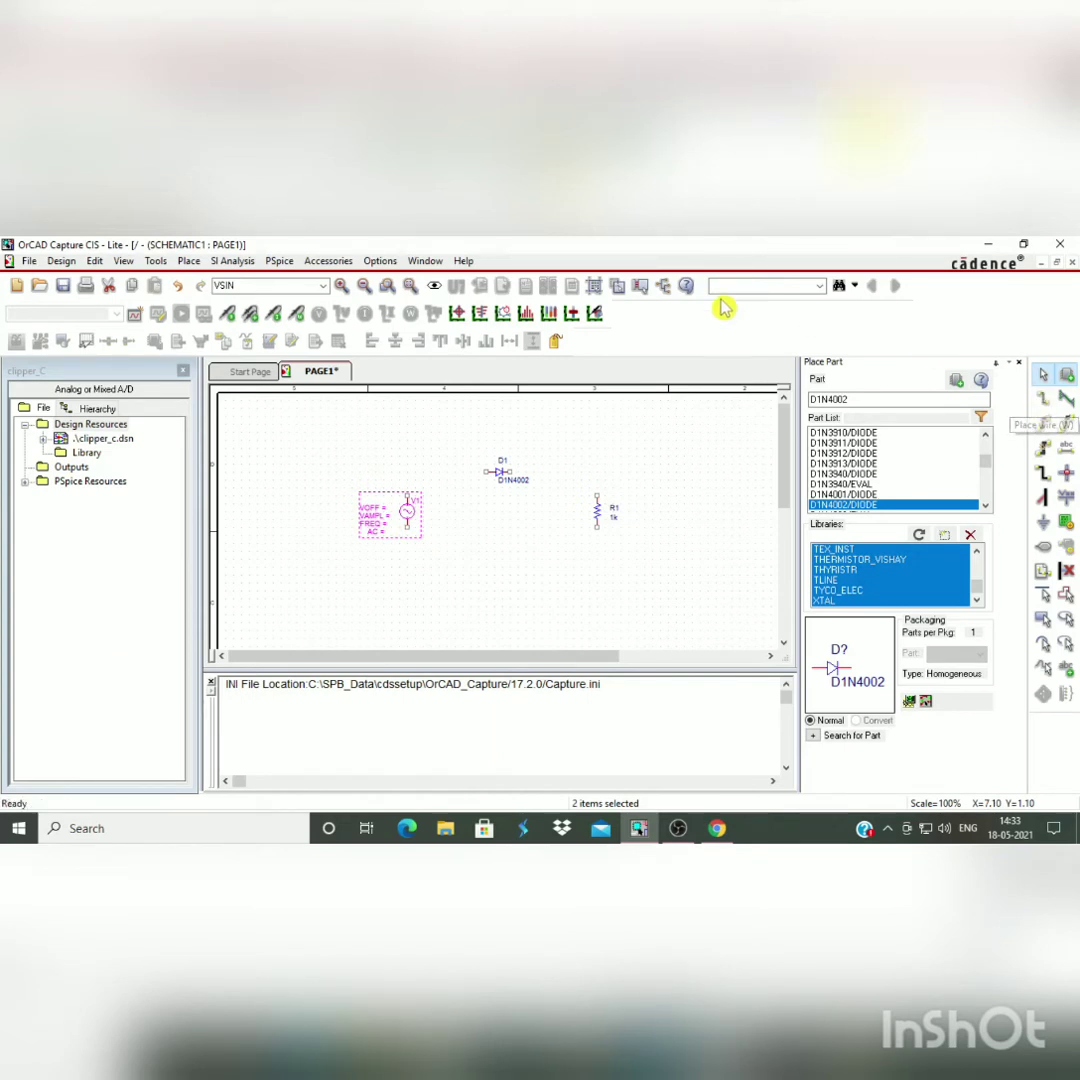
Step: Wire the sine source, diode and resistor into a closed series loop, with the return wire running below the source and resistor
{"action": "left_click", "coordinate": [188, 262]}
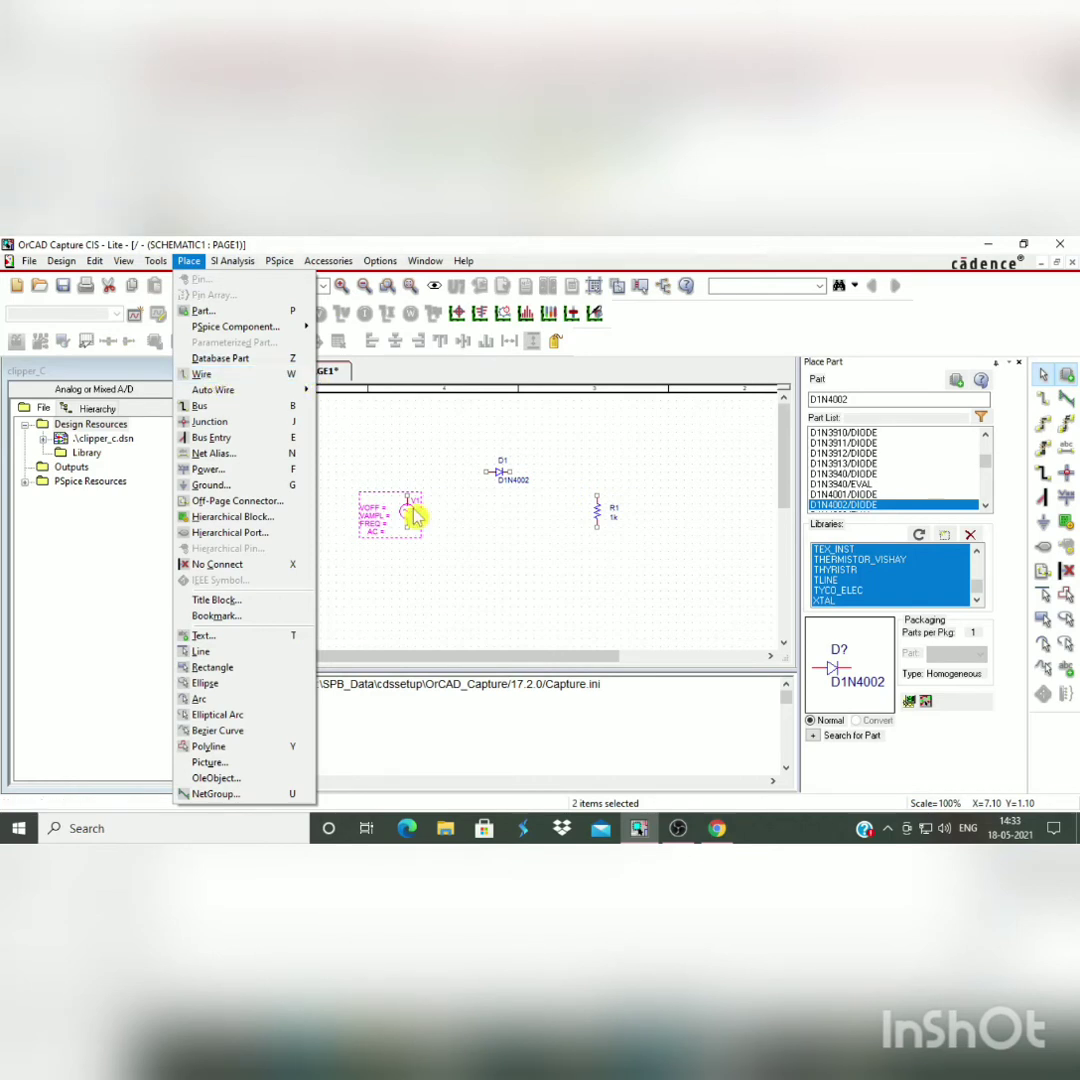
{"action": "left_click", "coordinate": [555, 583]}
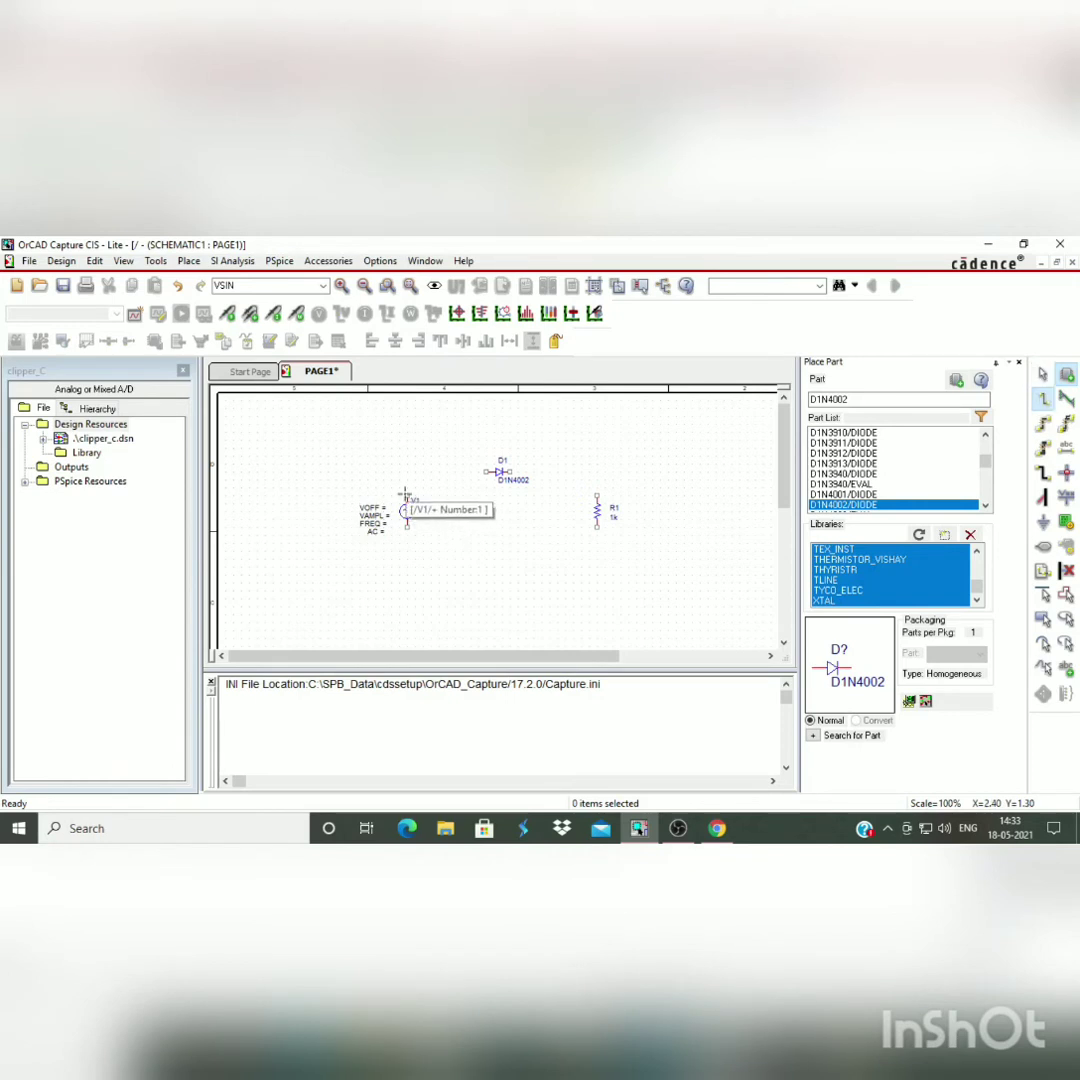
{"action": "key", "text": "w"}
{"action": "left_click", "coordinate": [407, 493]}
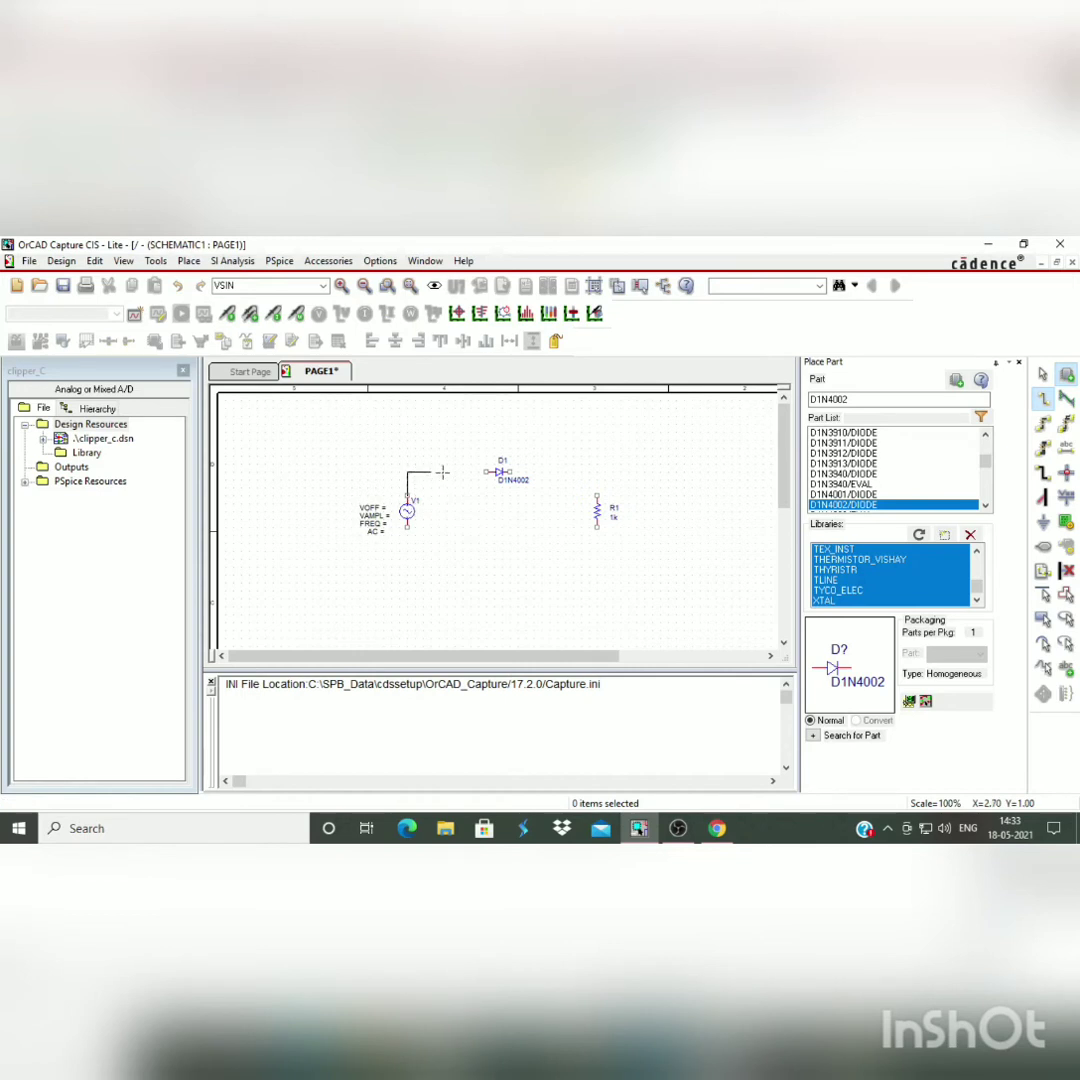
{"action": "left_click", "coordinate": [487, 472]}
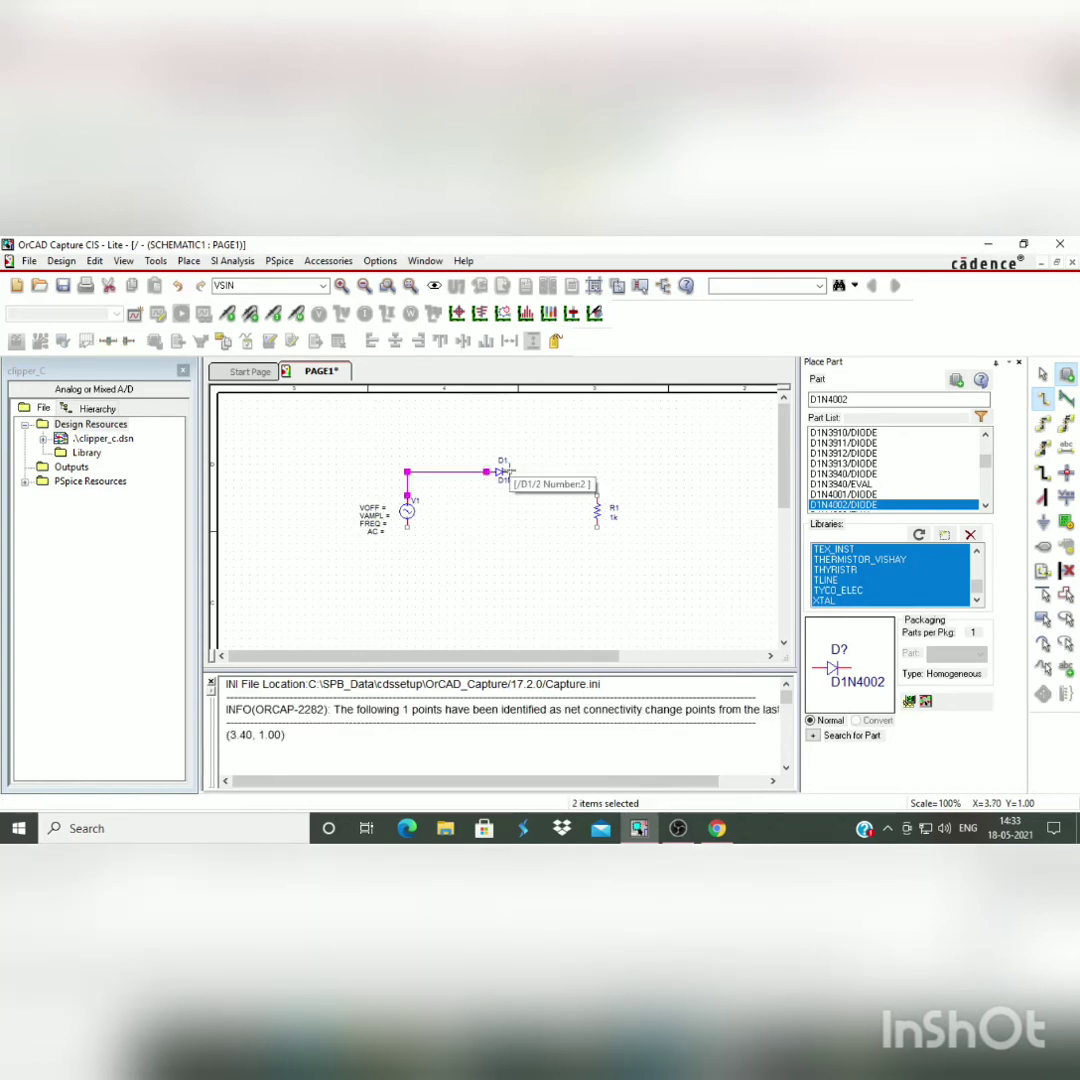
{"action": "left_click", "coordinate": [507, 472]}
{"action": "left_click", "coordinate": [597, 490]}
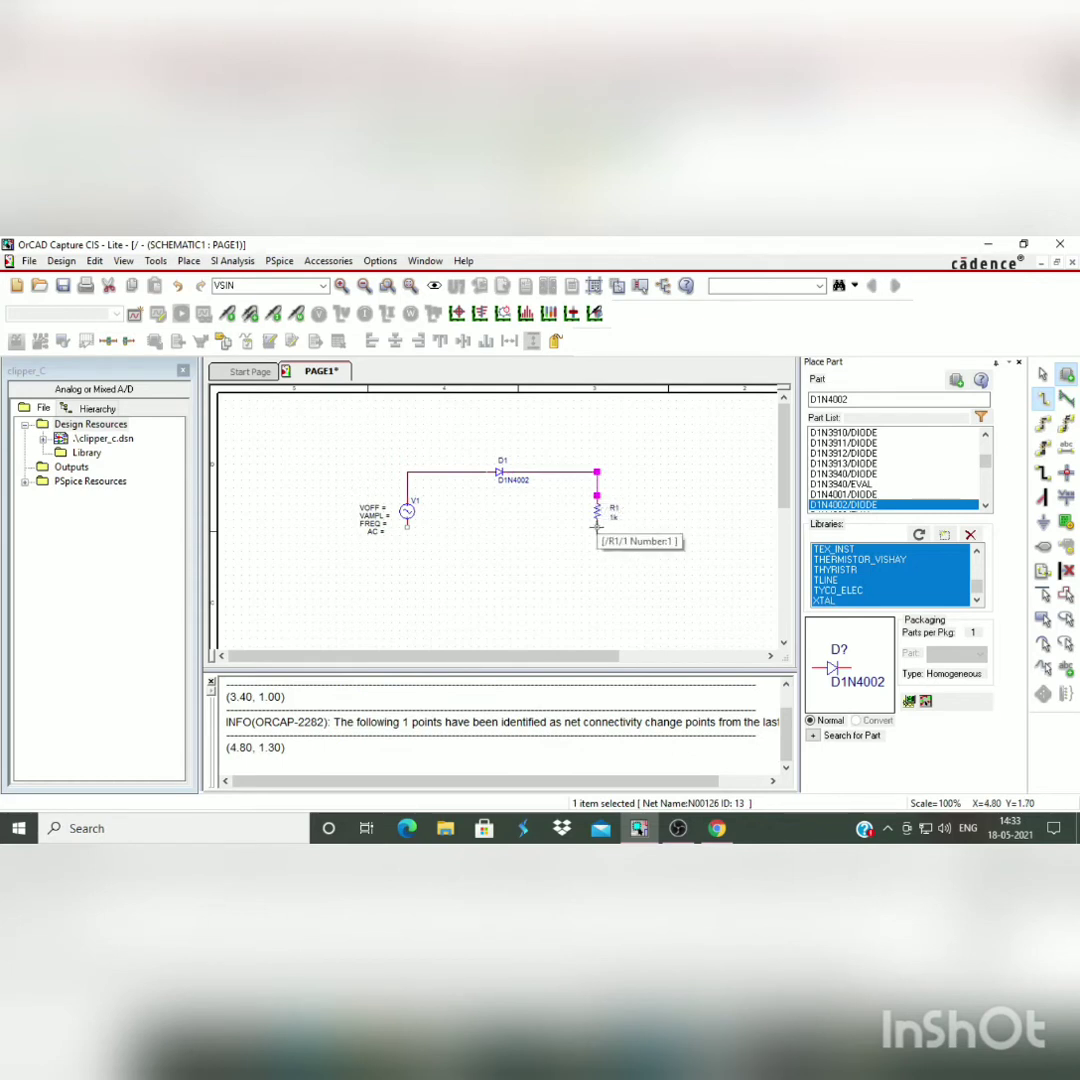
{"action": "left_click", "coordinate": [597, 525]}
{"action": "left_click", "coordinate": [407, 527]}
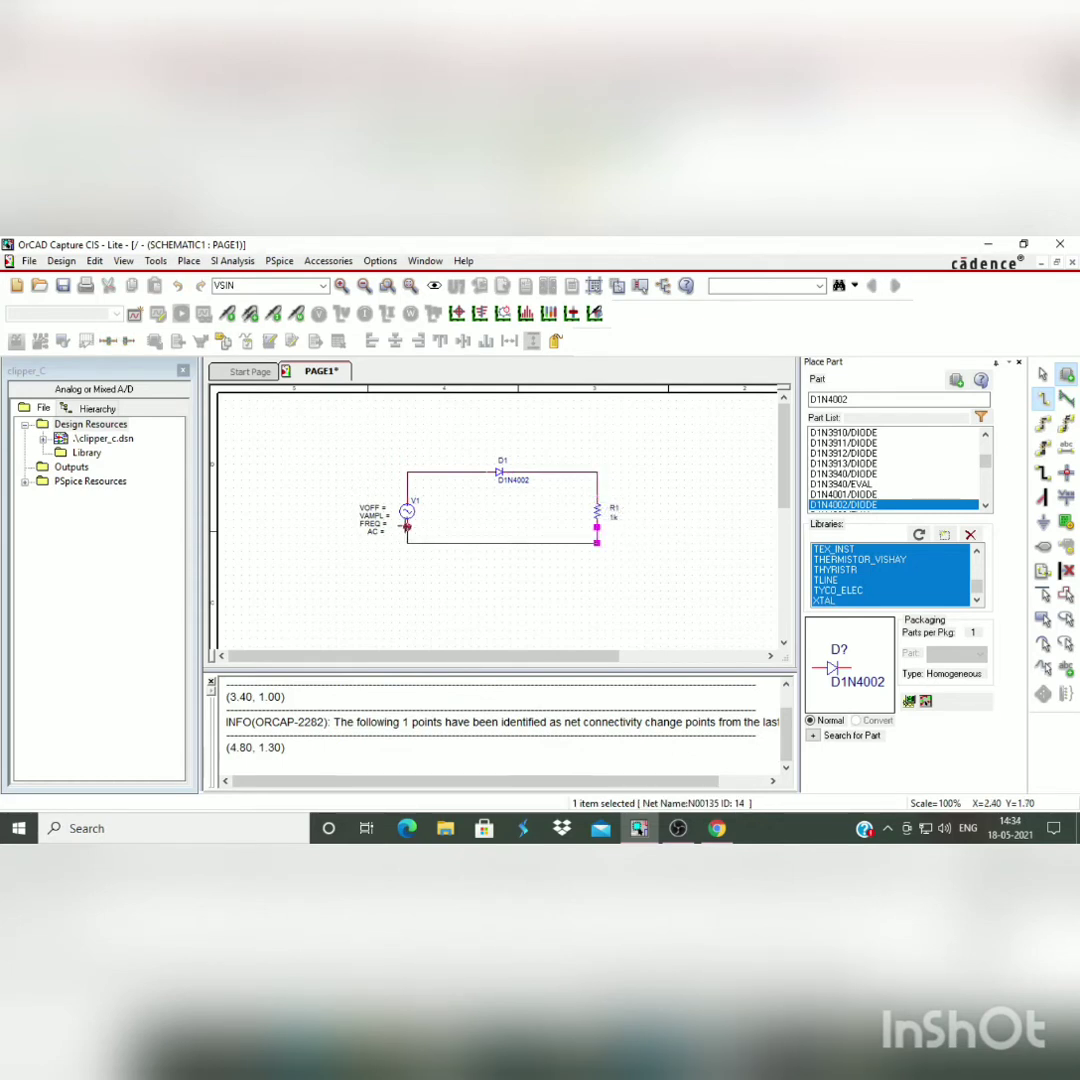
Step: Place a 0/CAPSYM ground symbol below the loop and wire it to the loop's lower wire
{"action": "left_click", "coordinate": [1044, 524]}
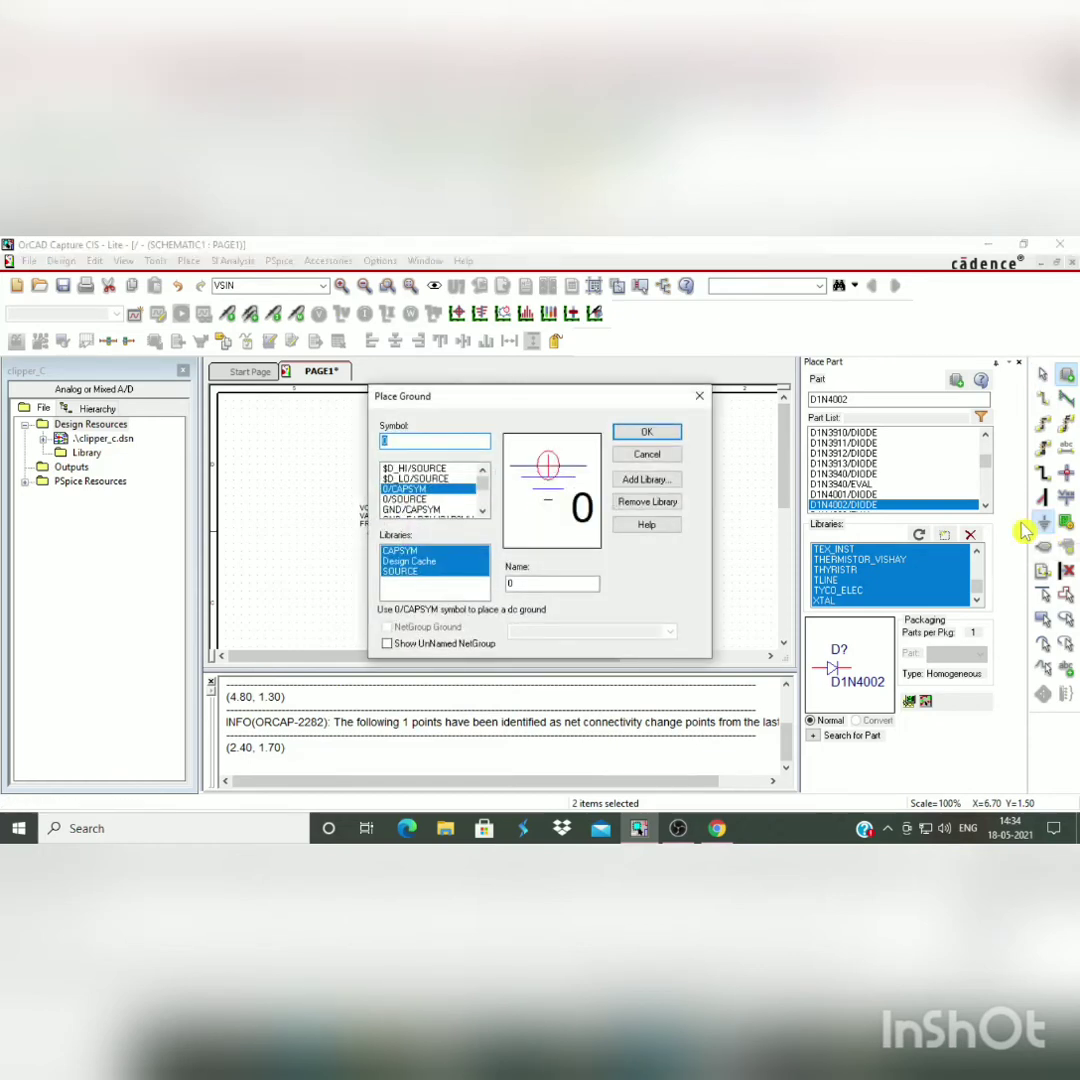
{"action": "left_click", "coordinate": [627, 437]}
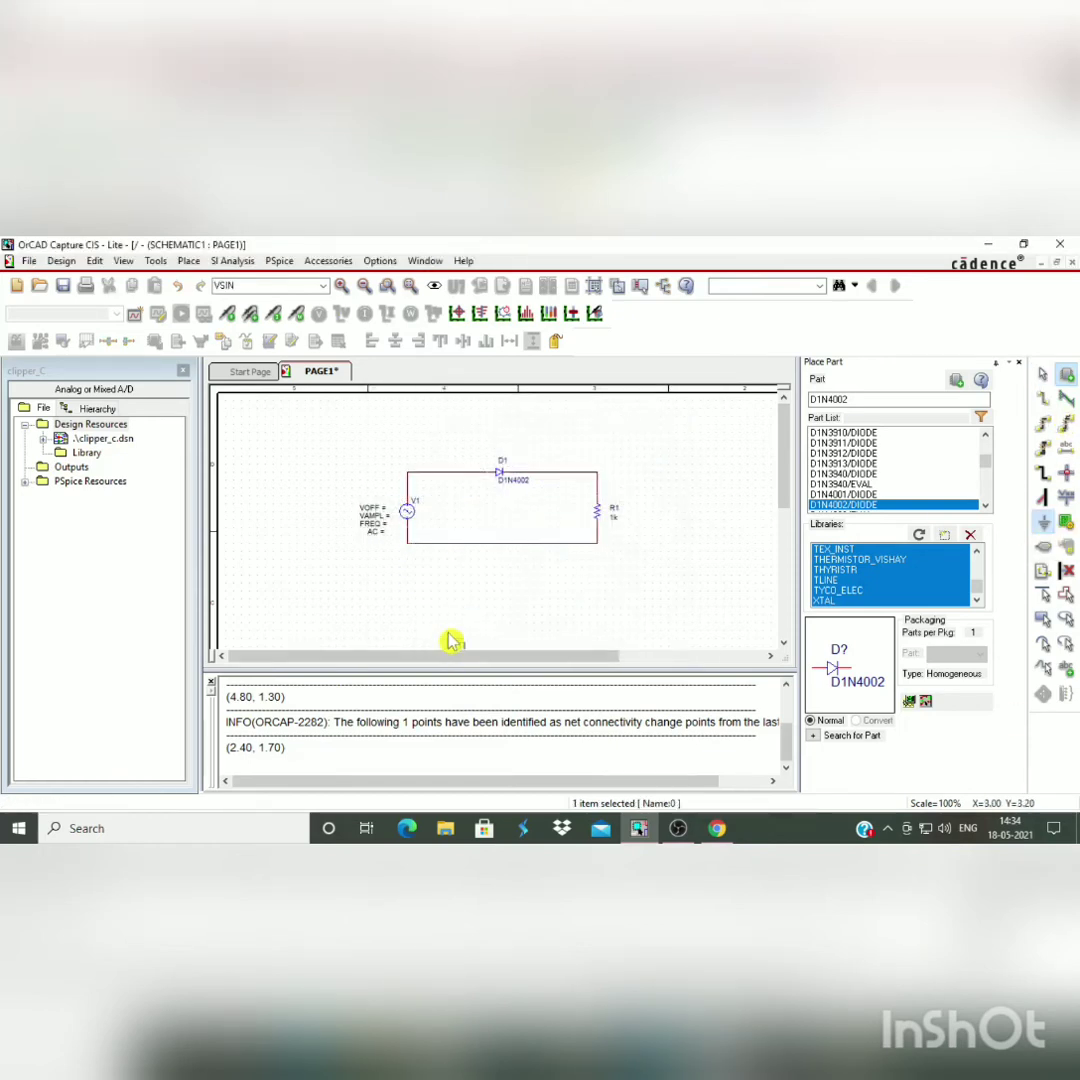
{"action": "left_click", "coordinate": [526, 580]}
{"action": "key", "text": "Escape"}
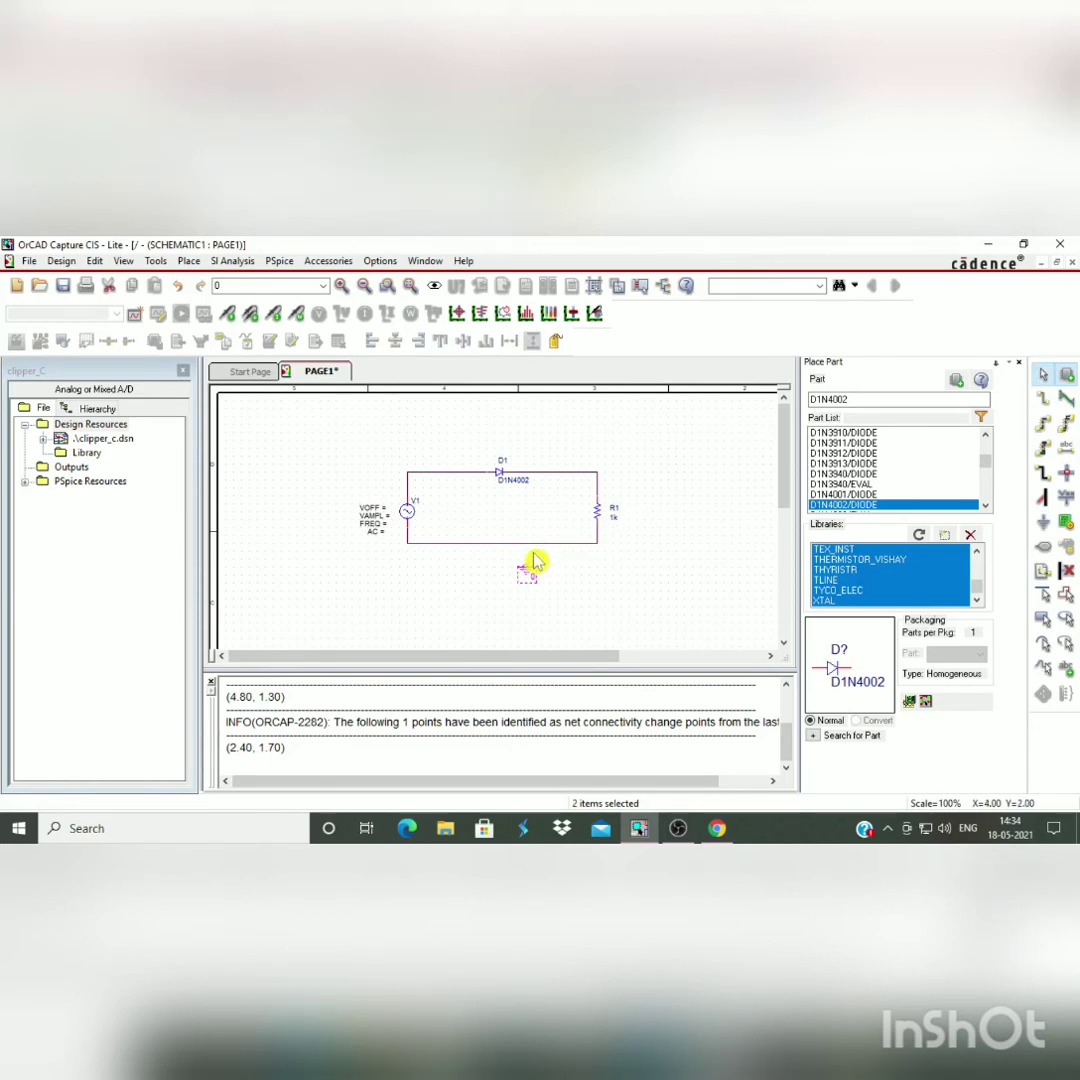
{"action": "key", "text": "w"}
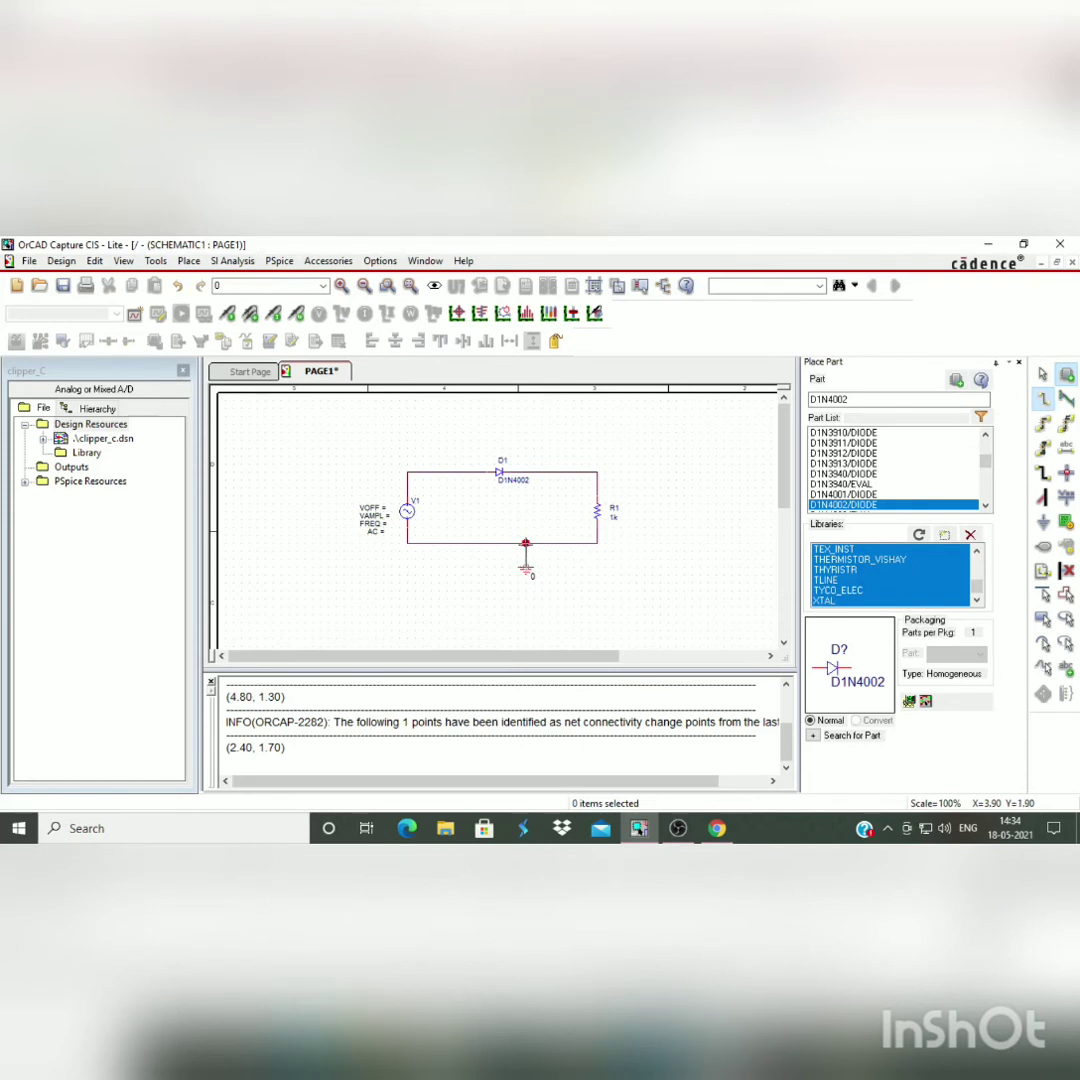
{"action": "left_click", "coordinate": [526, 543]}
{"action": "key", "text": "Escape"}
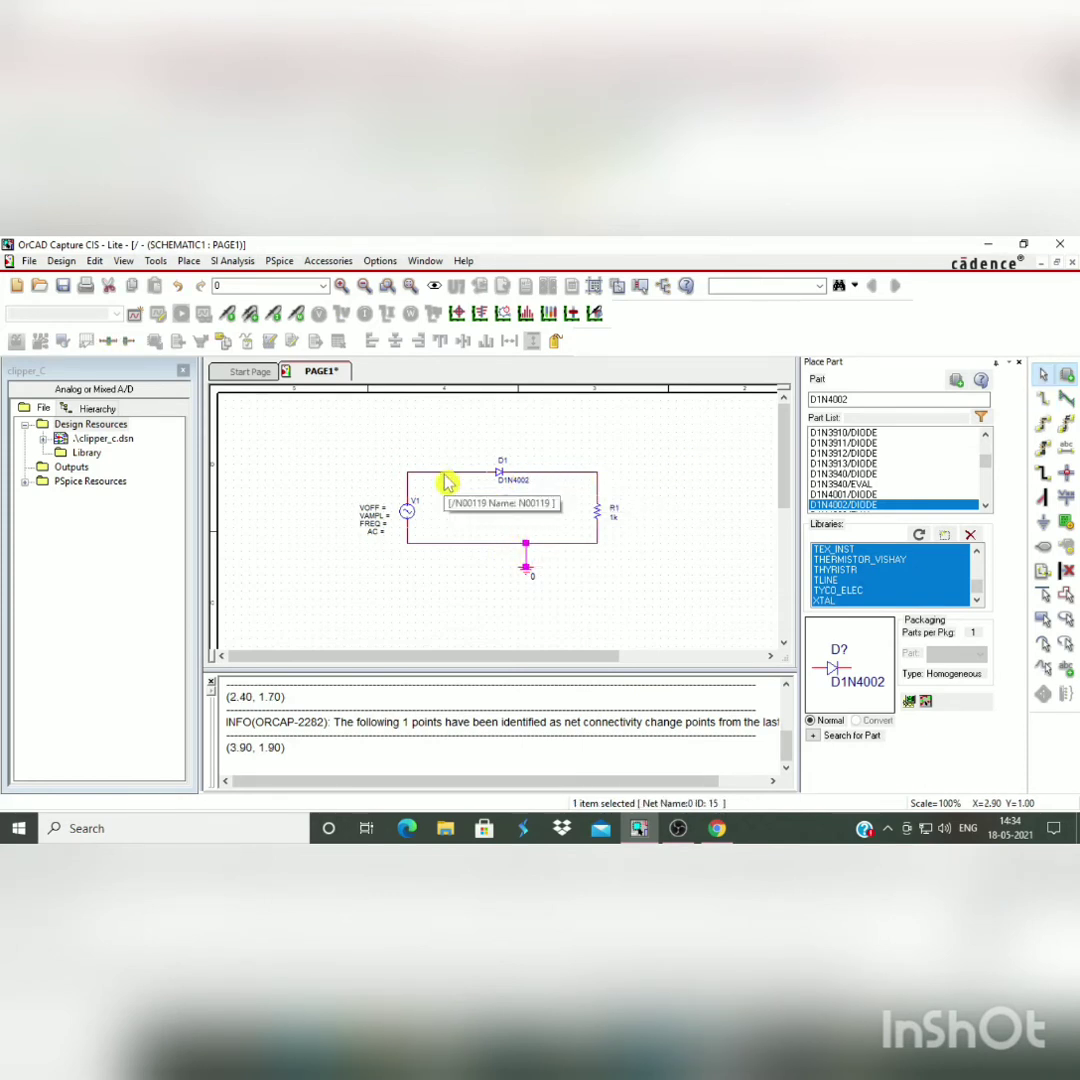
Step: Set the sine source's VOFF to 0 and its VAMPL to 5
{"action": "double_click", "coordinate": [373, 517]}
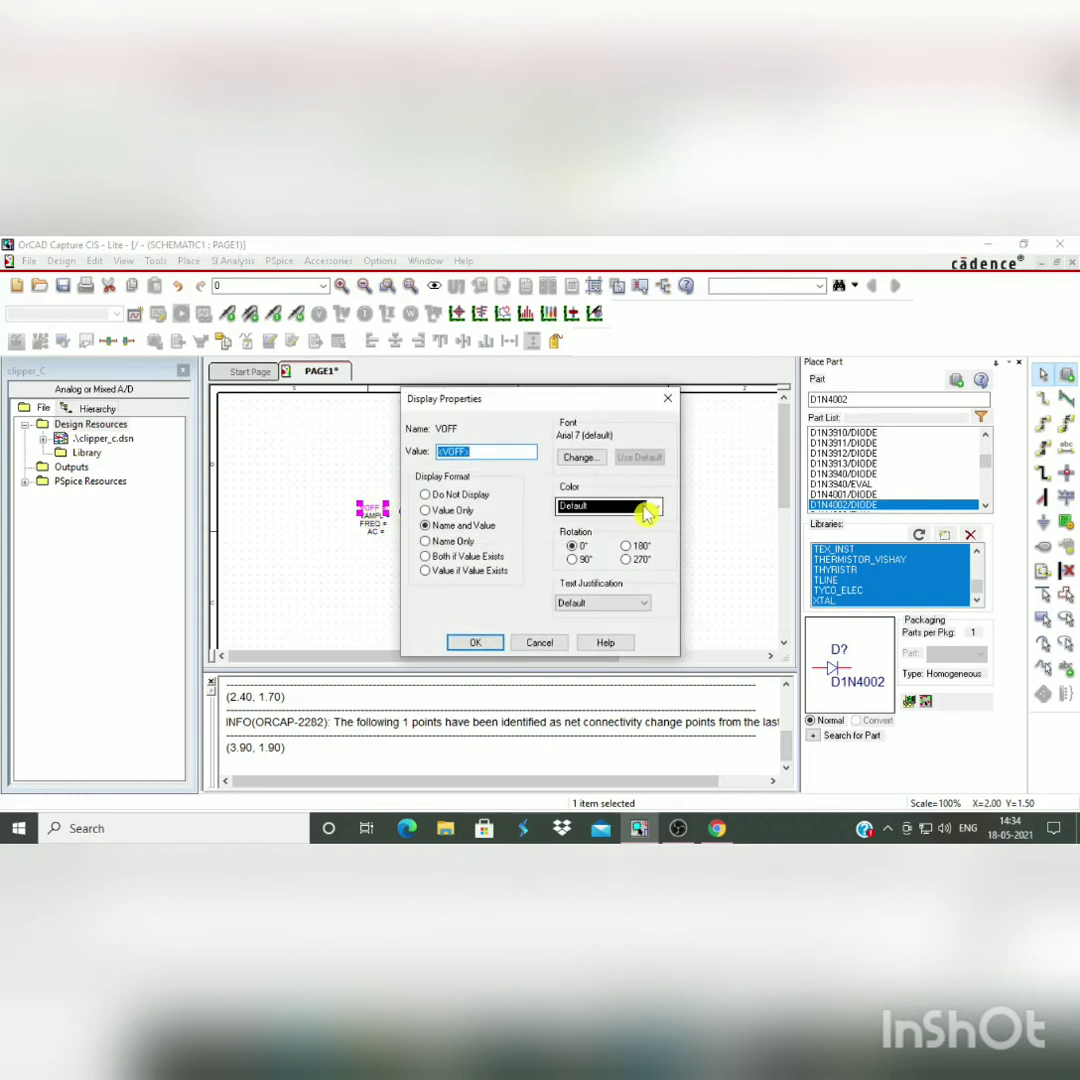
{"action": "type", "text": "0"}
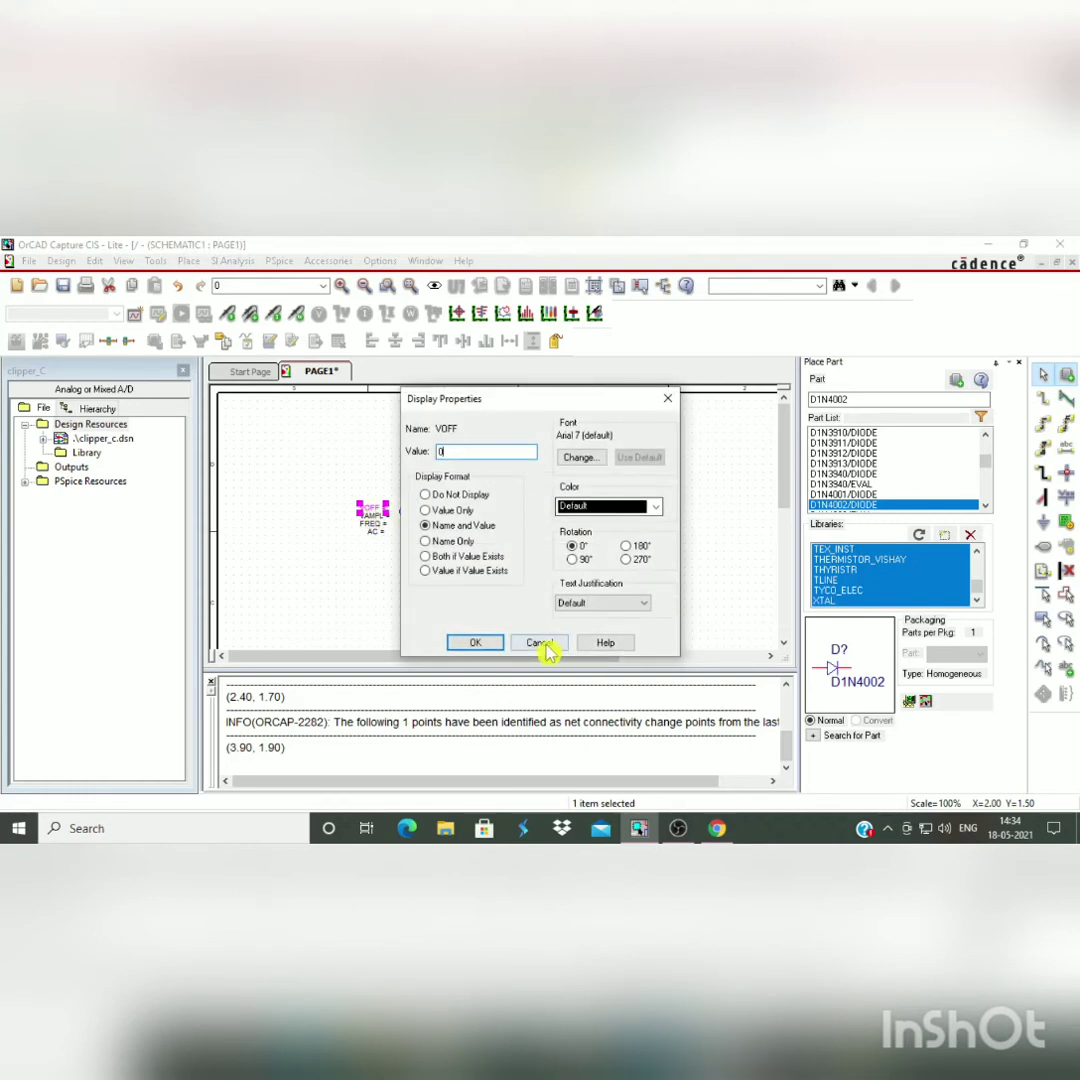
{"action": "left_click", "coordinate": [475, 643]}
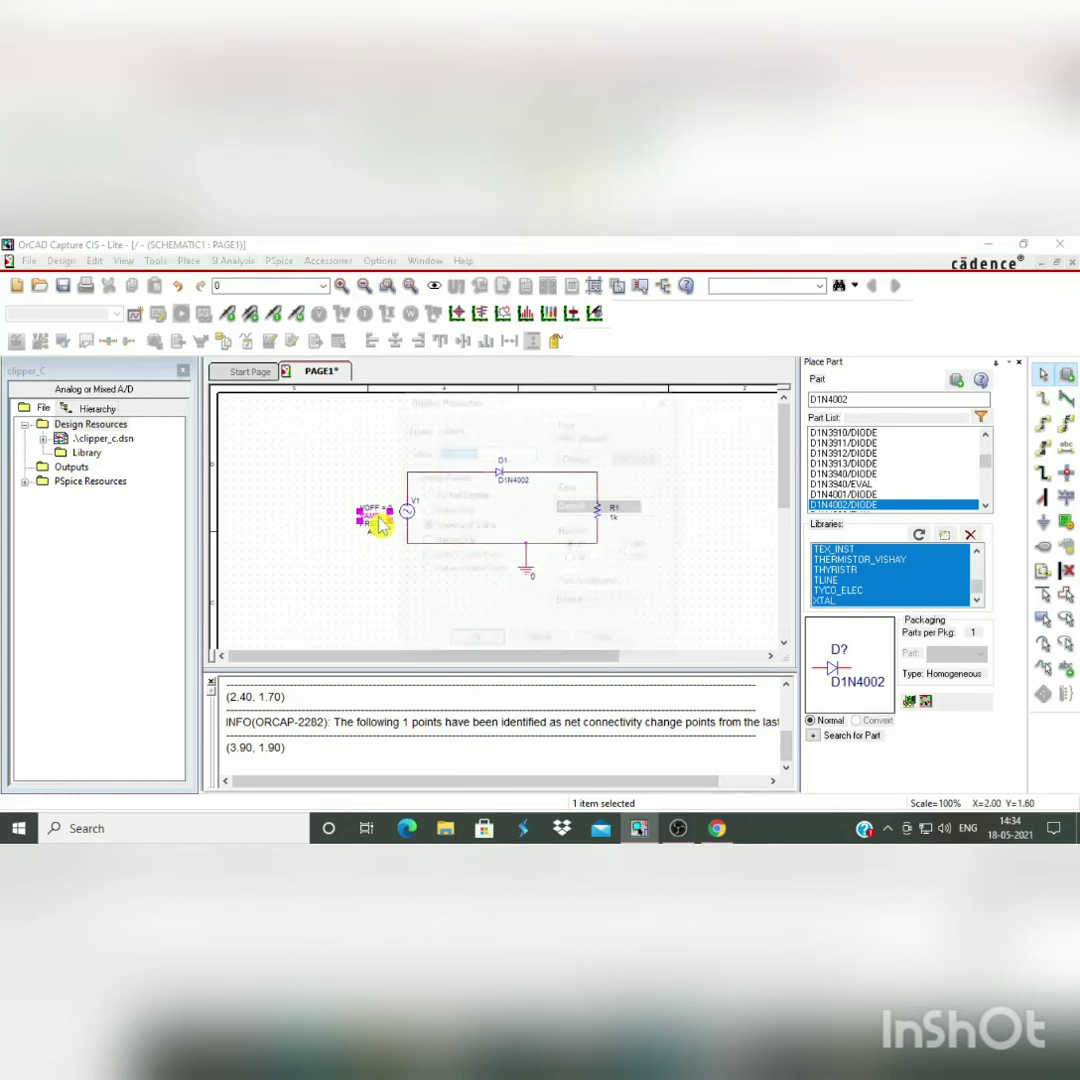
{"action": "double_click", "coordinate": [374, 516]}
{"action": "type", "text": "5"}
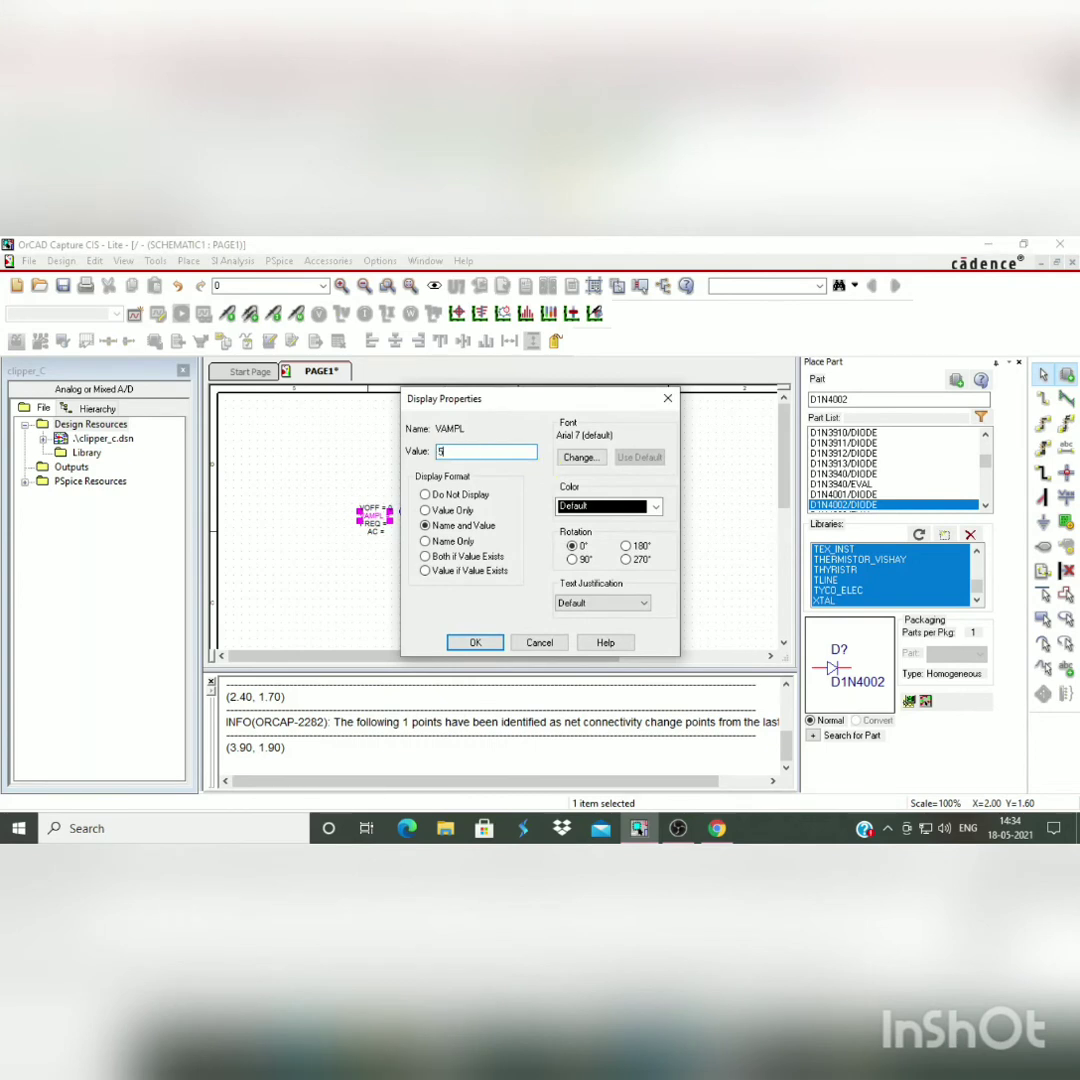
{"action": "left_click", "coordinate": [458, 648]}
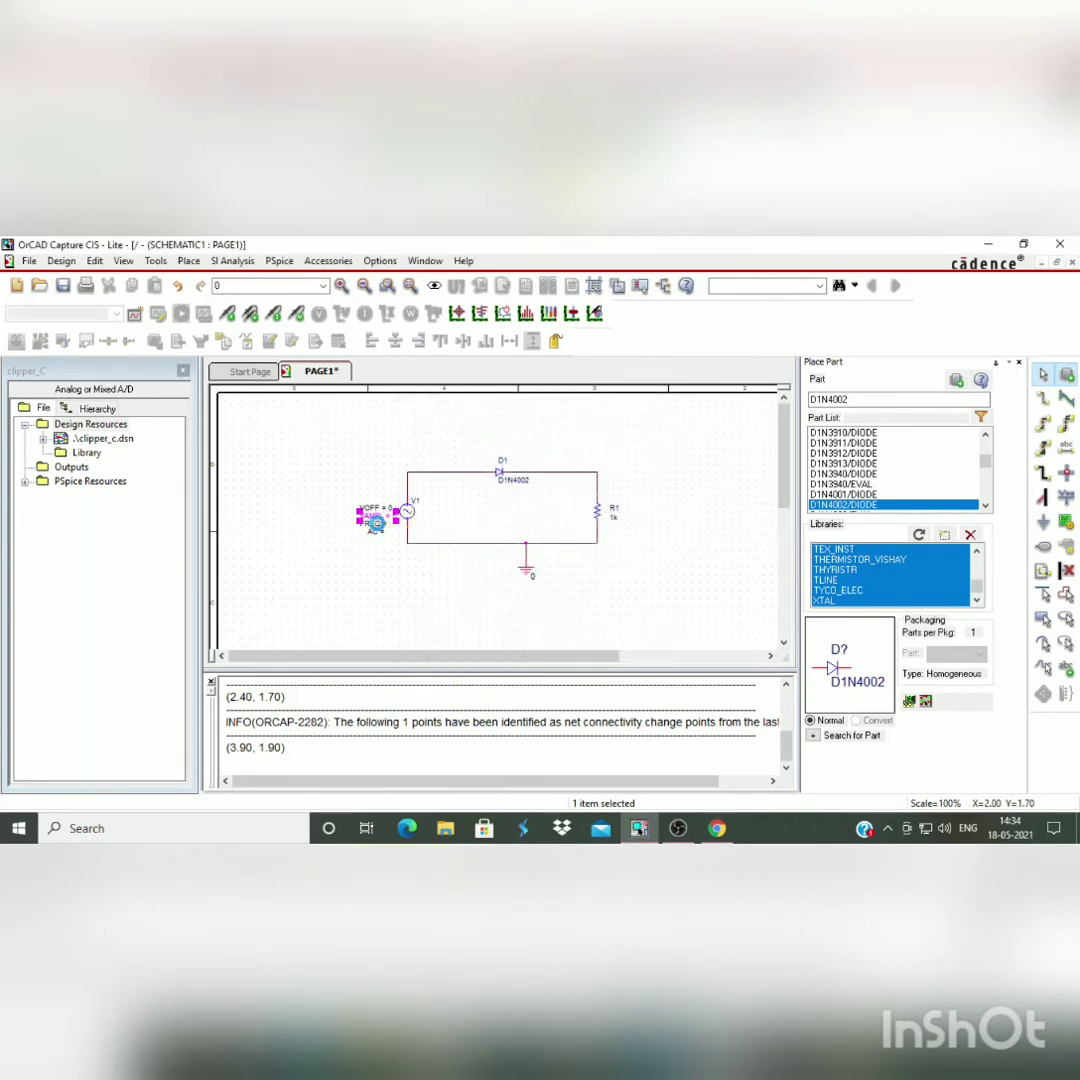
Step: Set the sine source's FREQ to 1k and its AC value to 1
{"action": "double_click", "coordinate": [375, 524]}
{"action": "type", "text": "1k"}
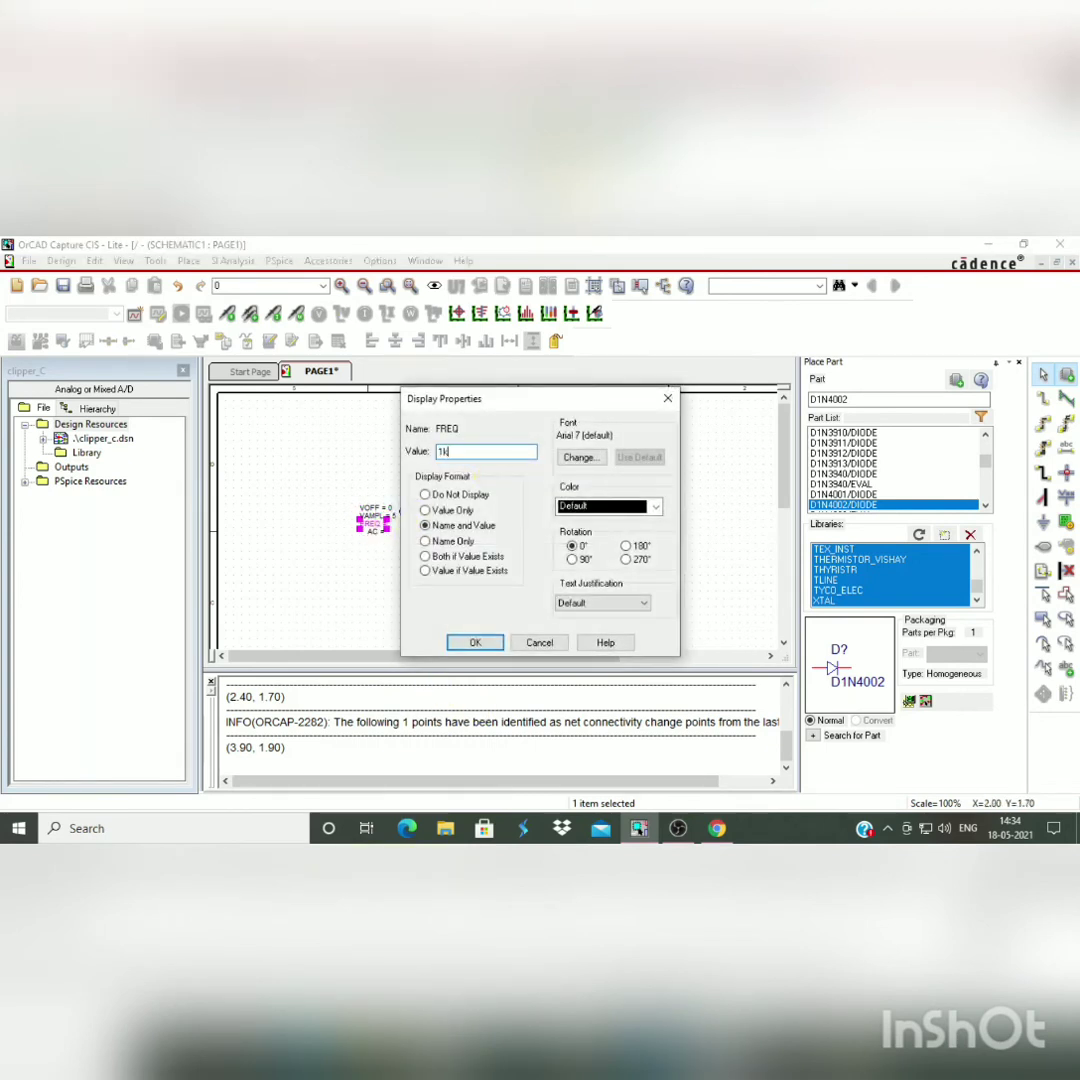
{"action": "left_click", "coordinate": [475, 643]}
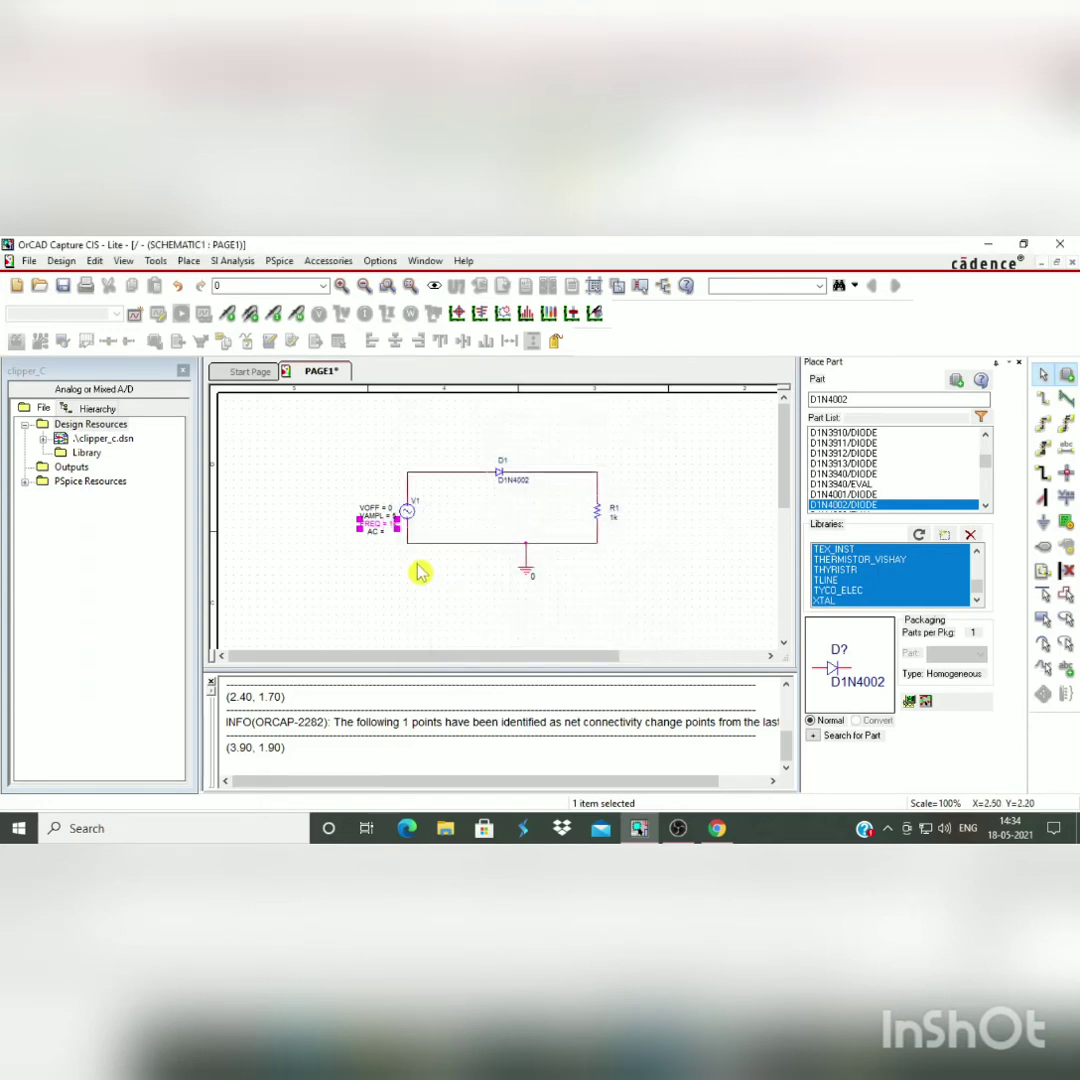
{"action": "double_click", "coordinate": [383, 543]}
{"action": "type", "text": "1"}
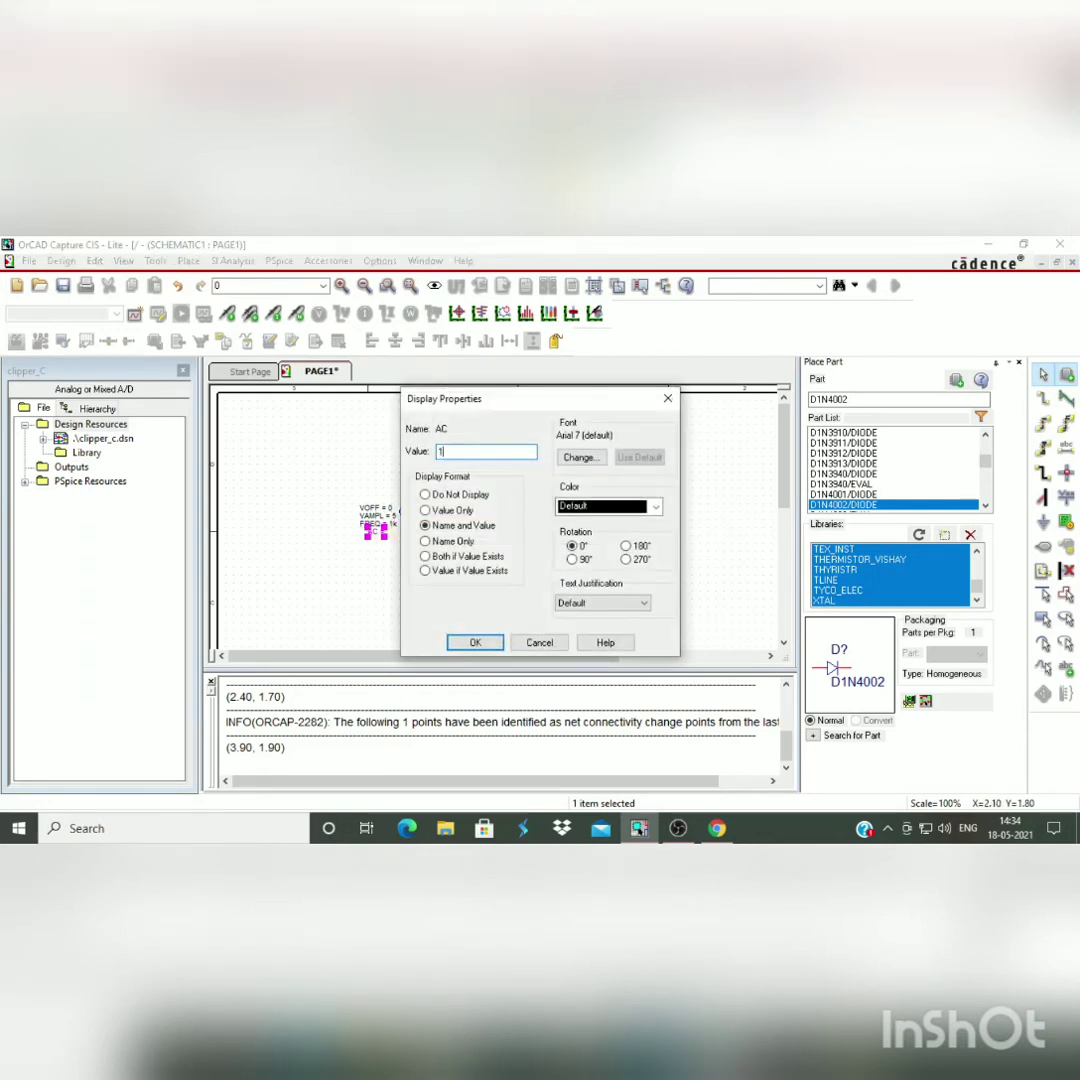
{"action": "left_click", "coordinate": [495, 643]}
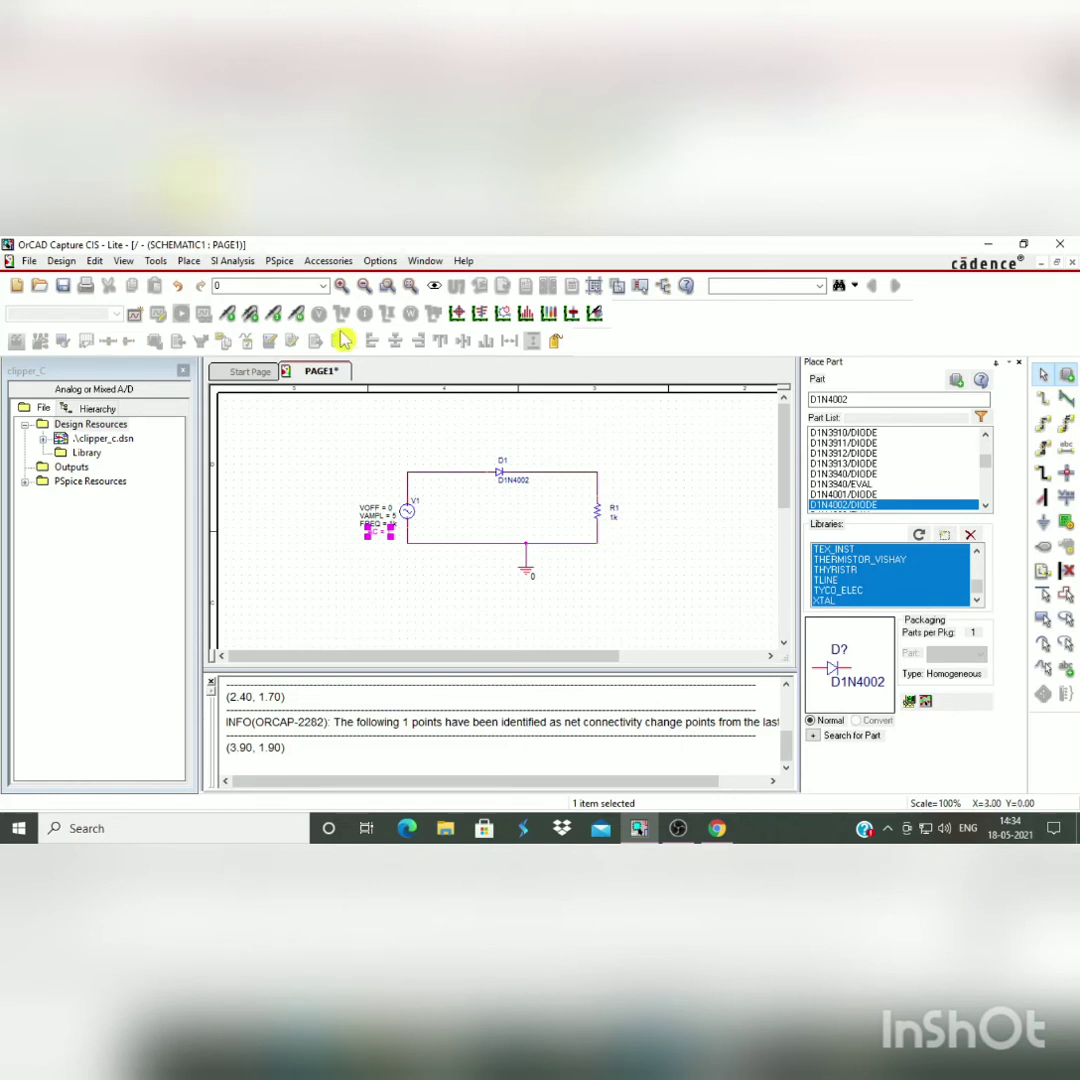
Step: Create a new PSpice simulation profile named clipper, inheriting from none, and agree to launch Simulation Manager with the lite license
{"action": "left_click", "coordinate": [290, 266]}
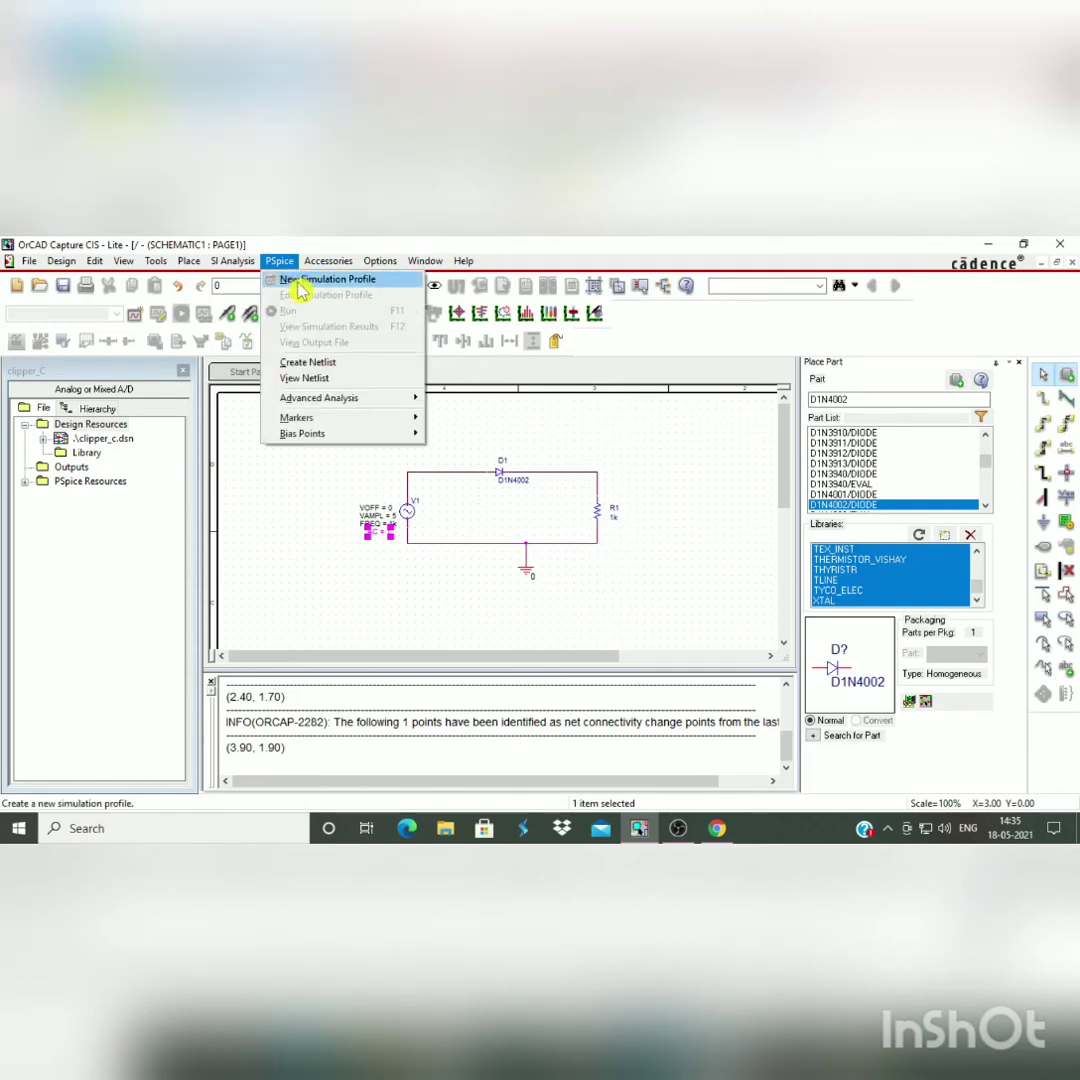
{"action": "left_click", "coordinate": [300, 284]}
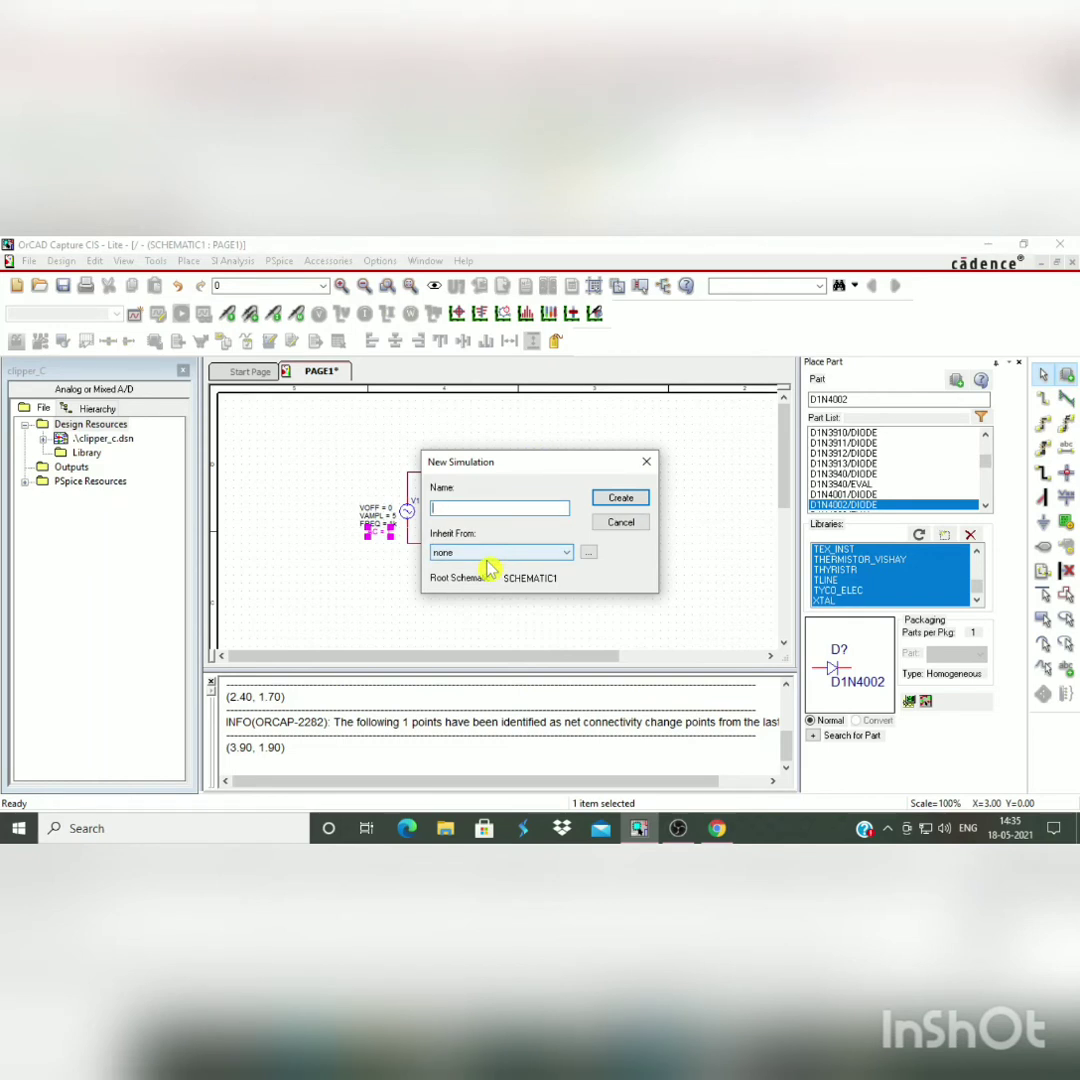
{"action": "type", "text": "clipper"}
{"action": "left_click", "coordinate": [622, 498]}
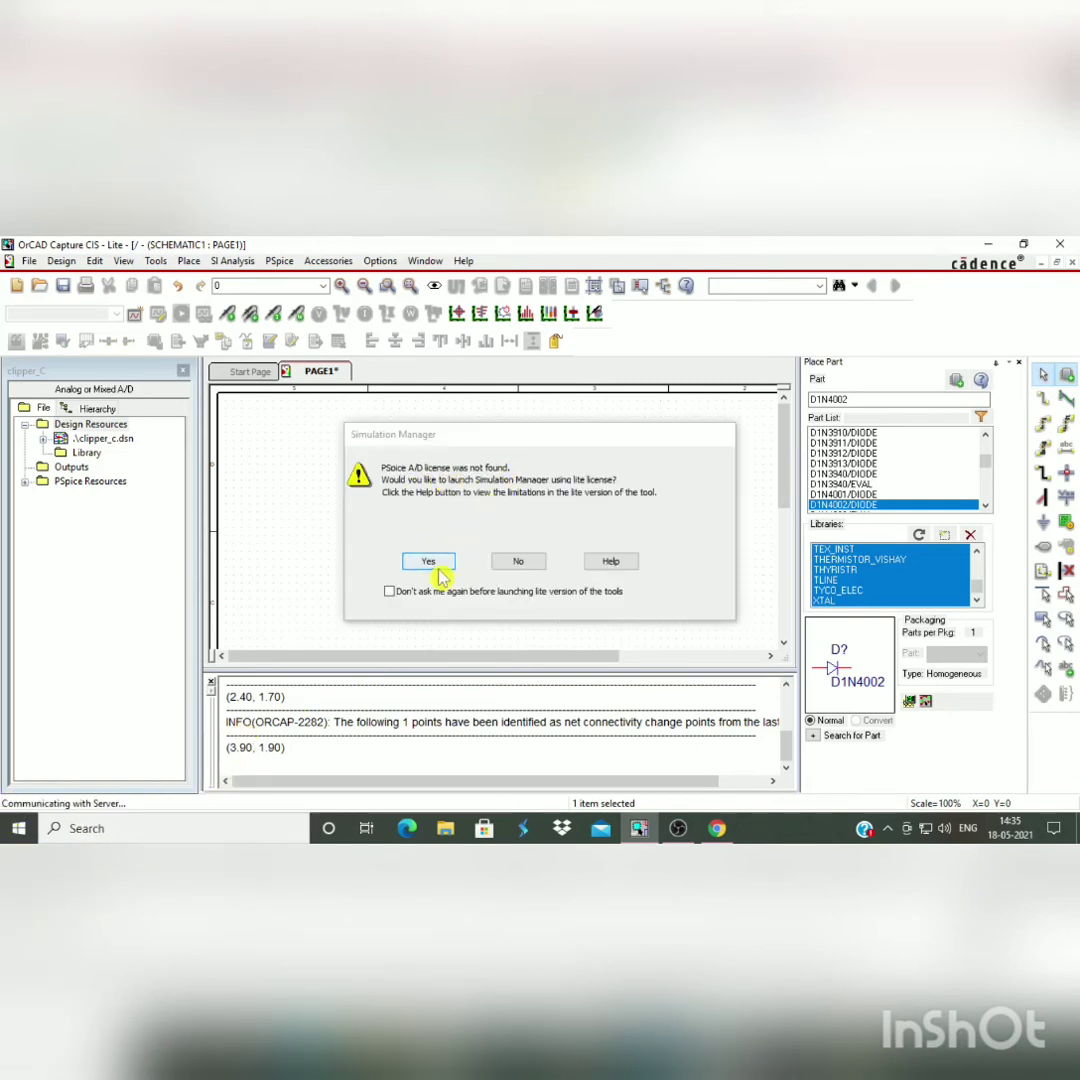
{"action": "left_click", "coordinate": [438, 564]}
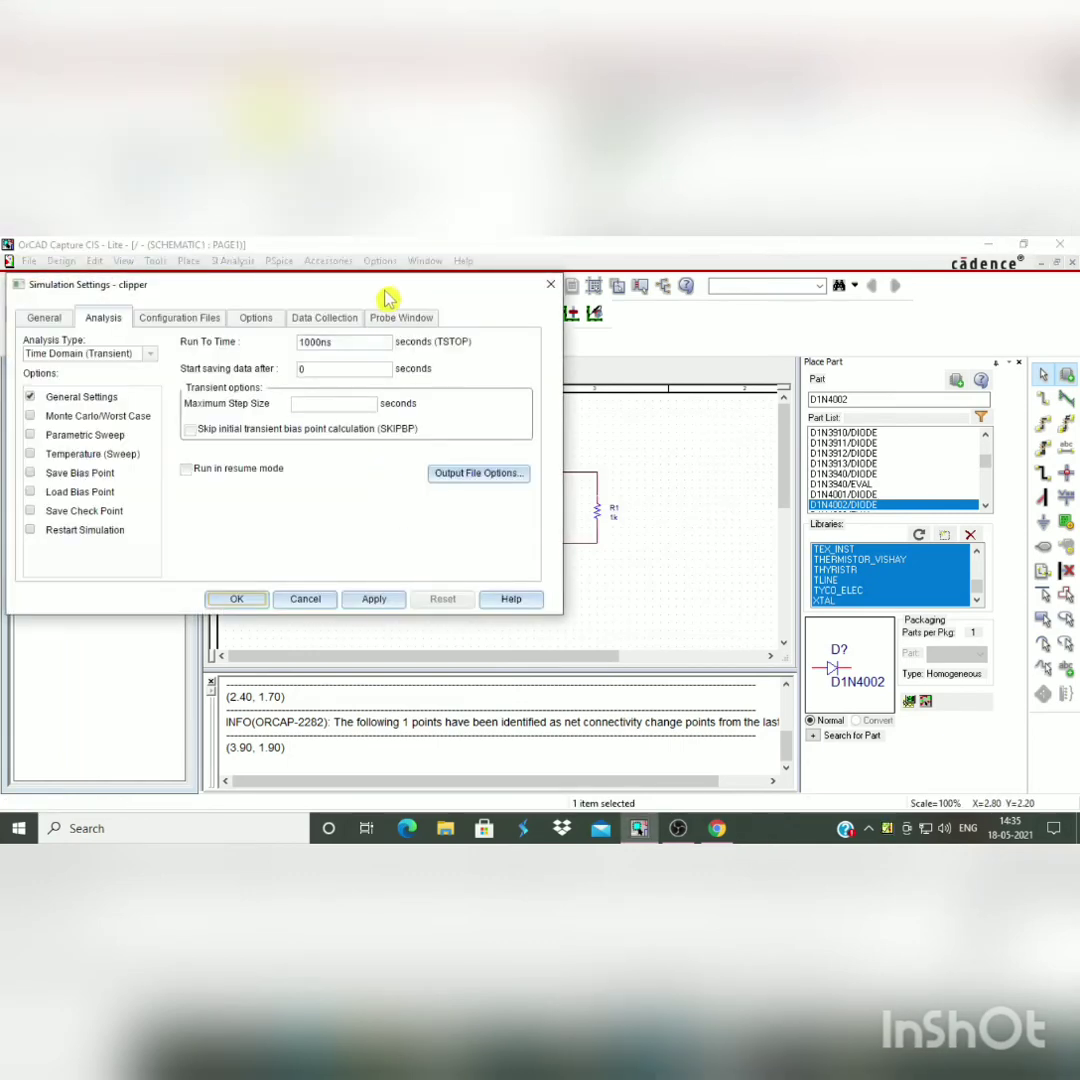
Step: Move the simulation settings dialog clear of the screen edge and review the analysis types, keeping Time Domain (Transient)
{"action": "left_click_drag", "start_coordinate": [389, 294], "coordinate": [515, 303]}
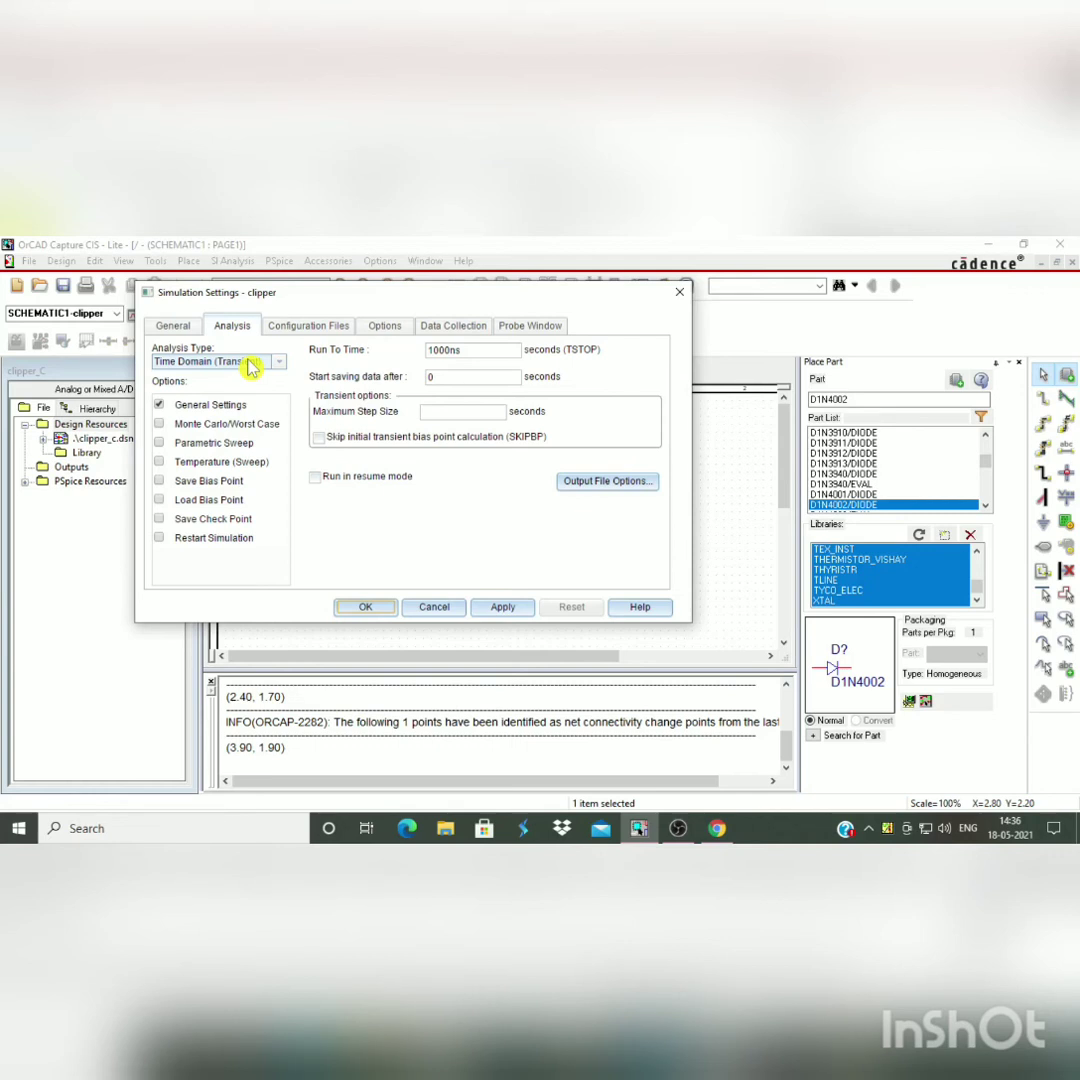
{"action": "left_click", "coordinate": [279, 362]}
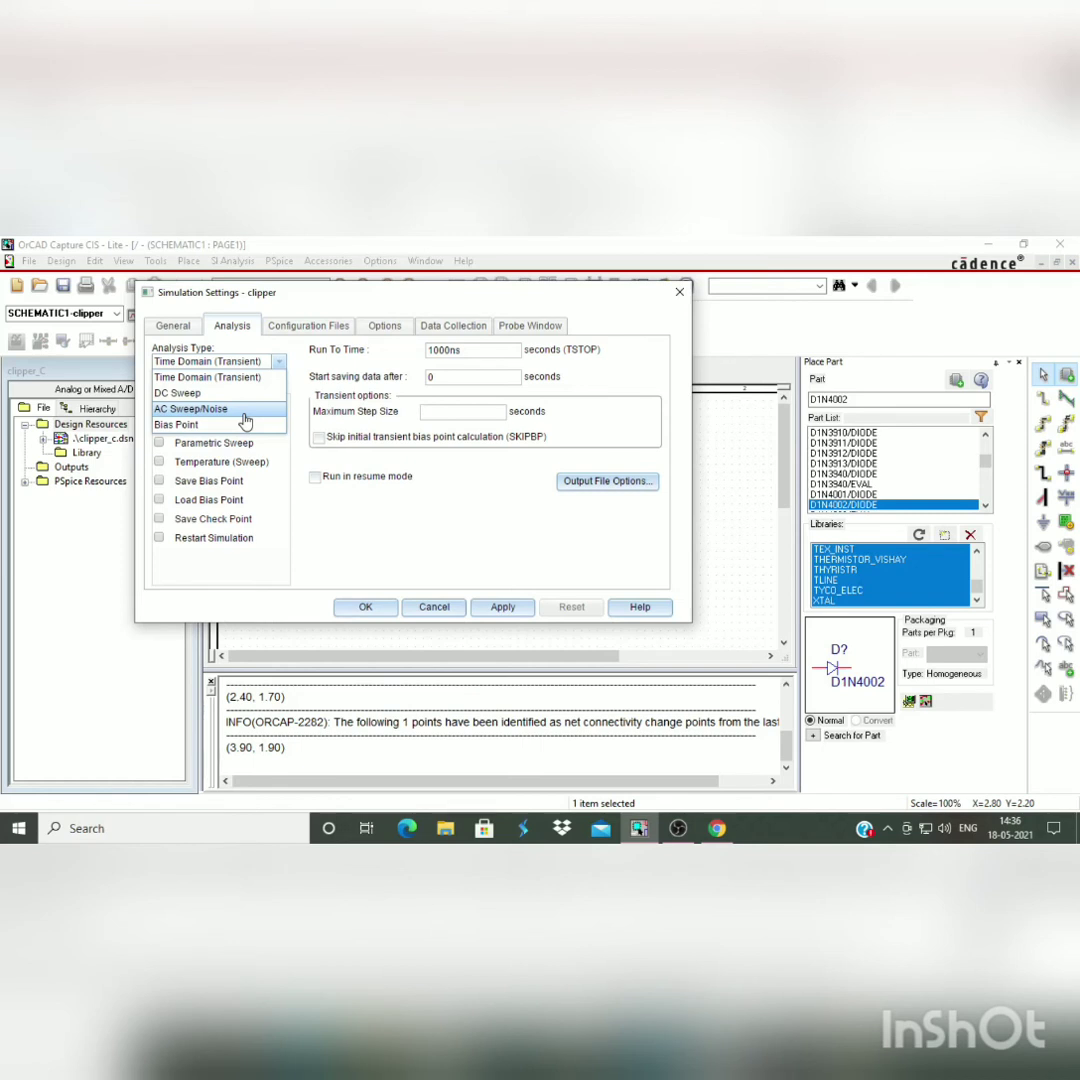
{"action": "left_click", "coordinate": [274, 452]}
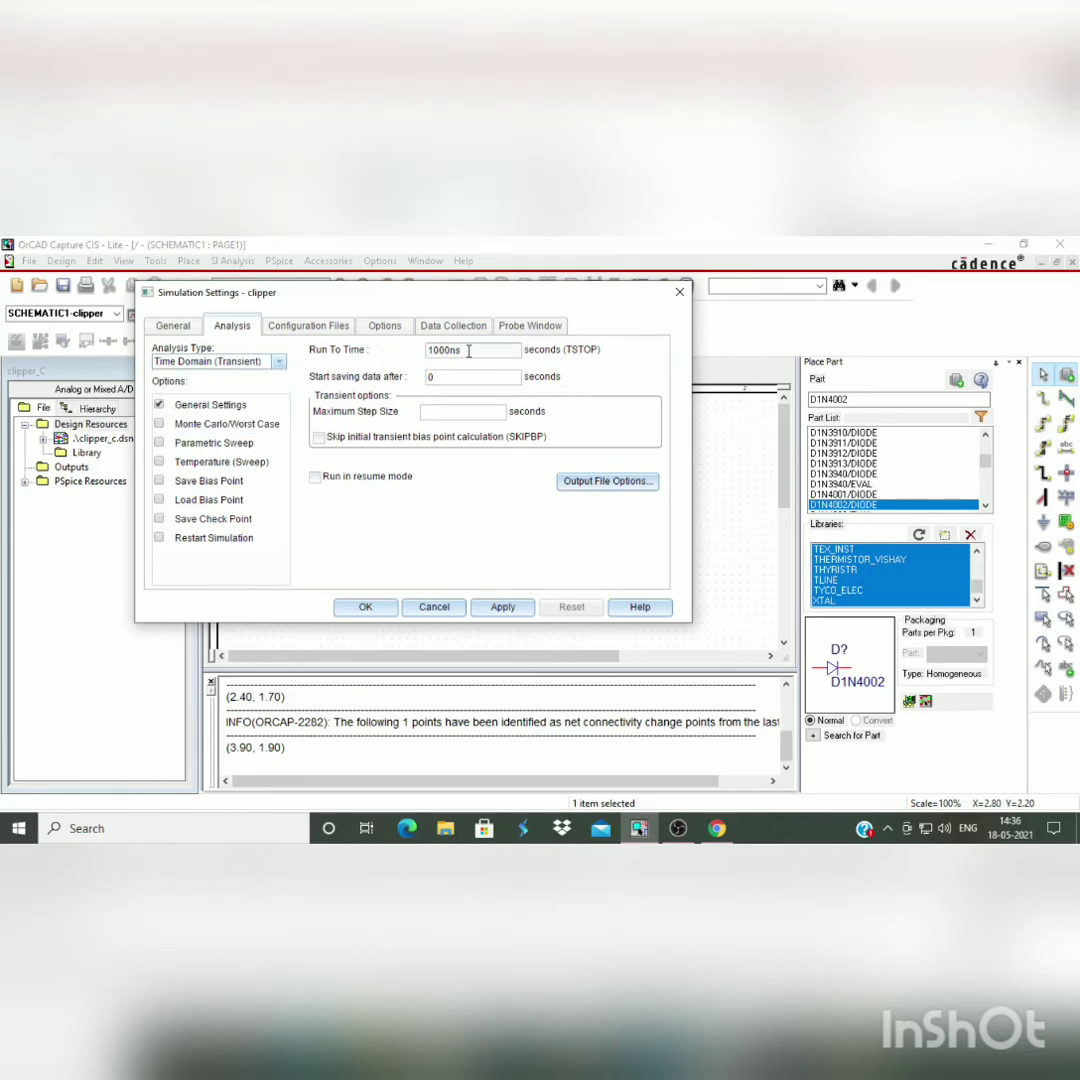
Step: Set the transient analysis run-to time to 10m in the clipper simulation settings and accept them
{"action": "left_click_drag", "start_coordinate": [472, 350], "coordinate": [395, 354]}
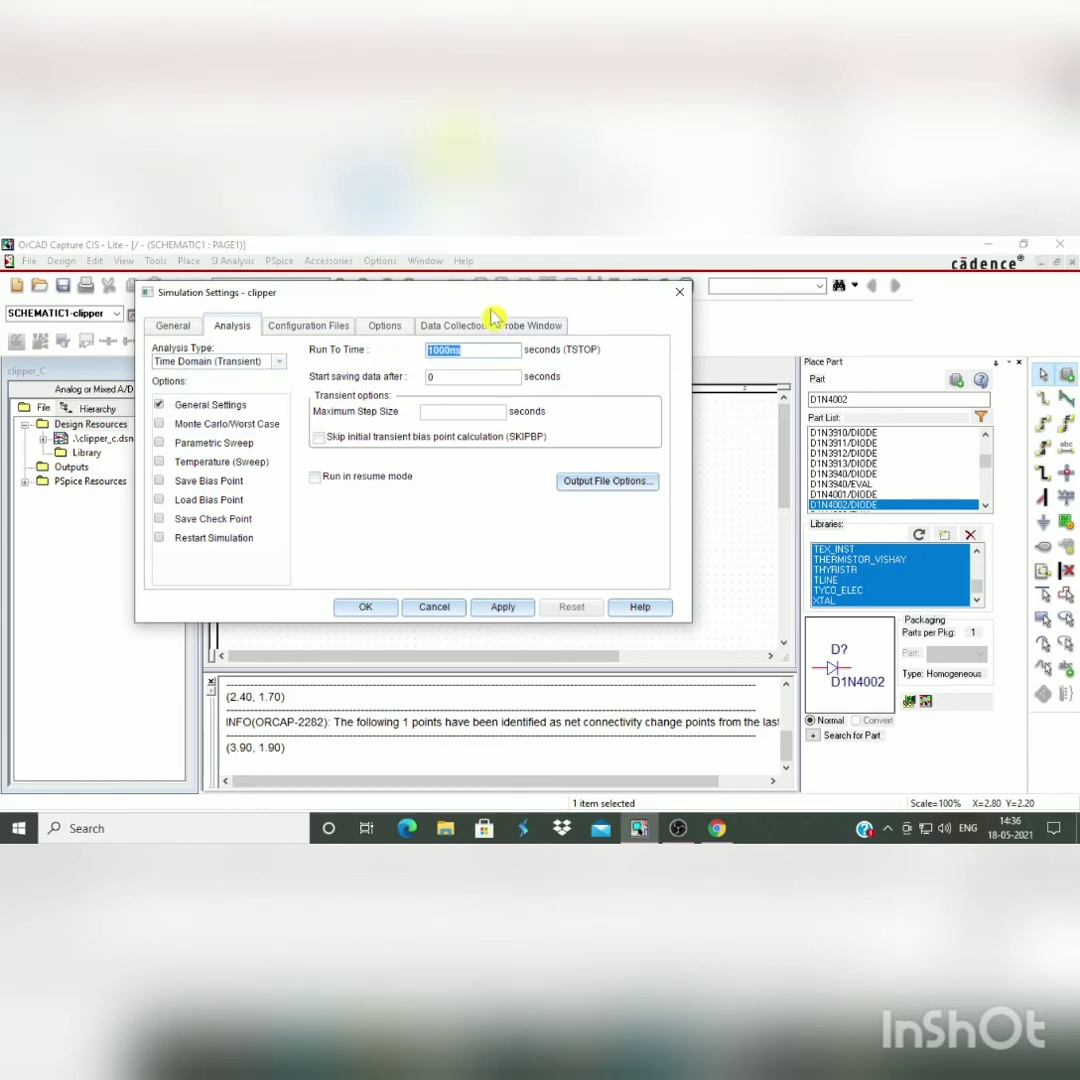
{"action": "left_click_drag", "start_coordinate": [494, 314], "coordinate": [780, 366]}
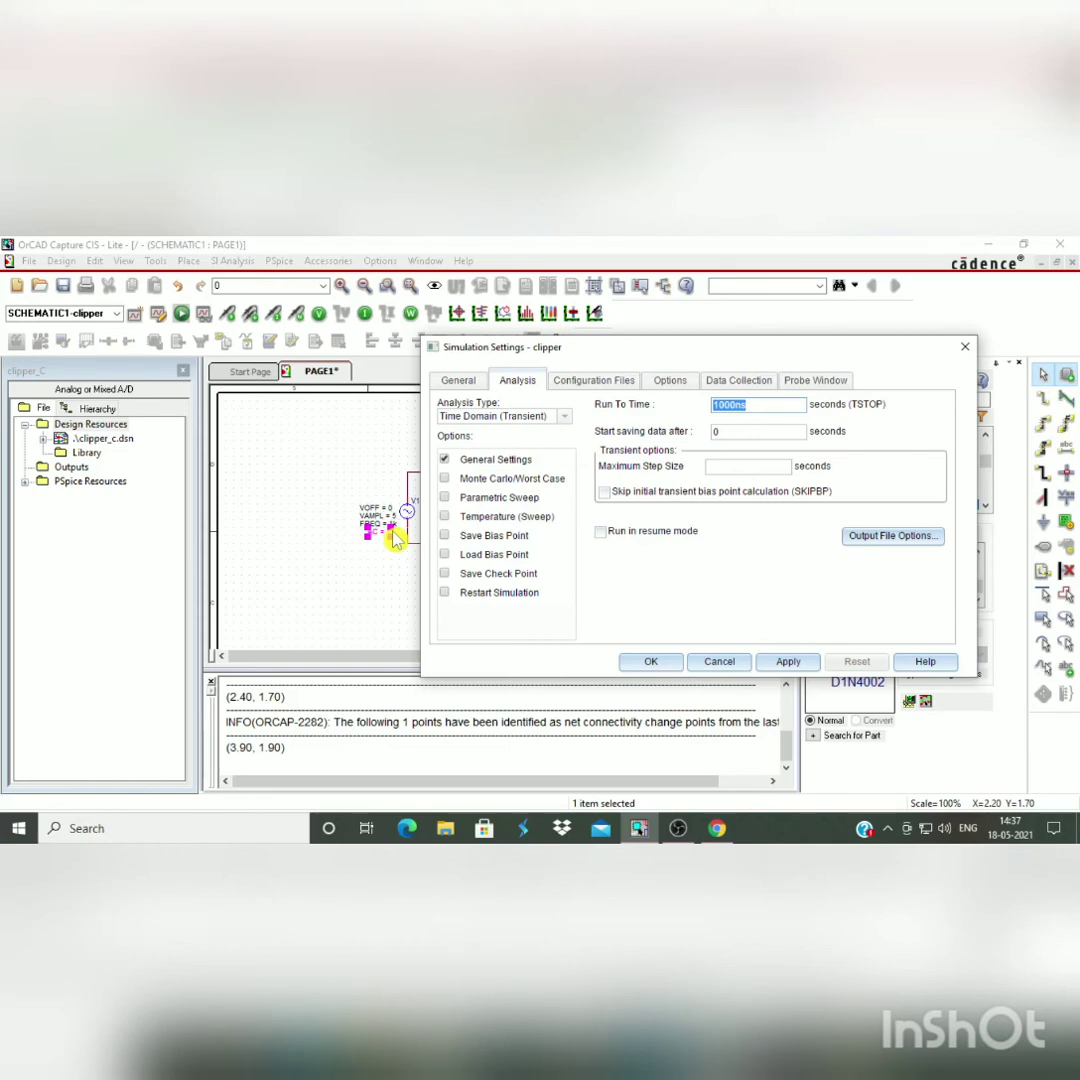
{"action": "type", "text": "10m"}
{"action": "left_click", "coordinate": [652, 661]}
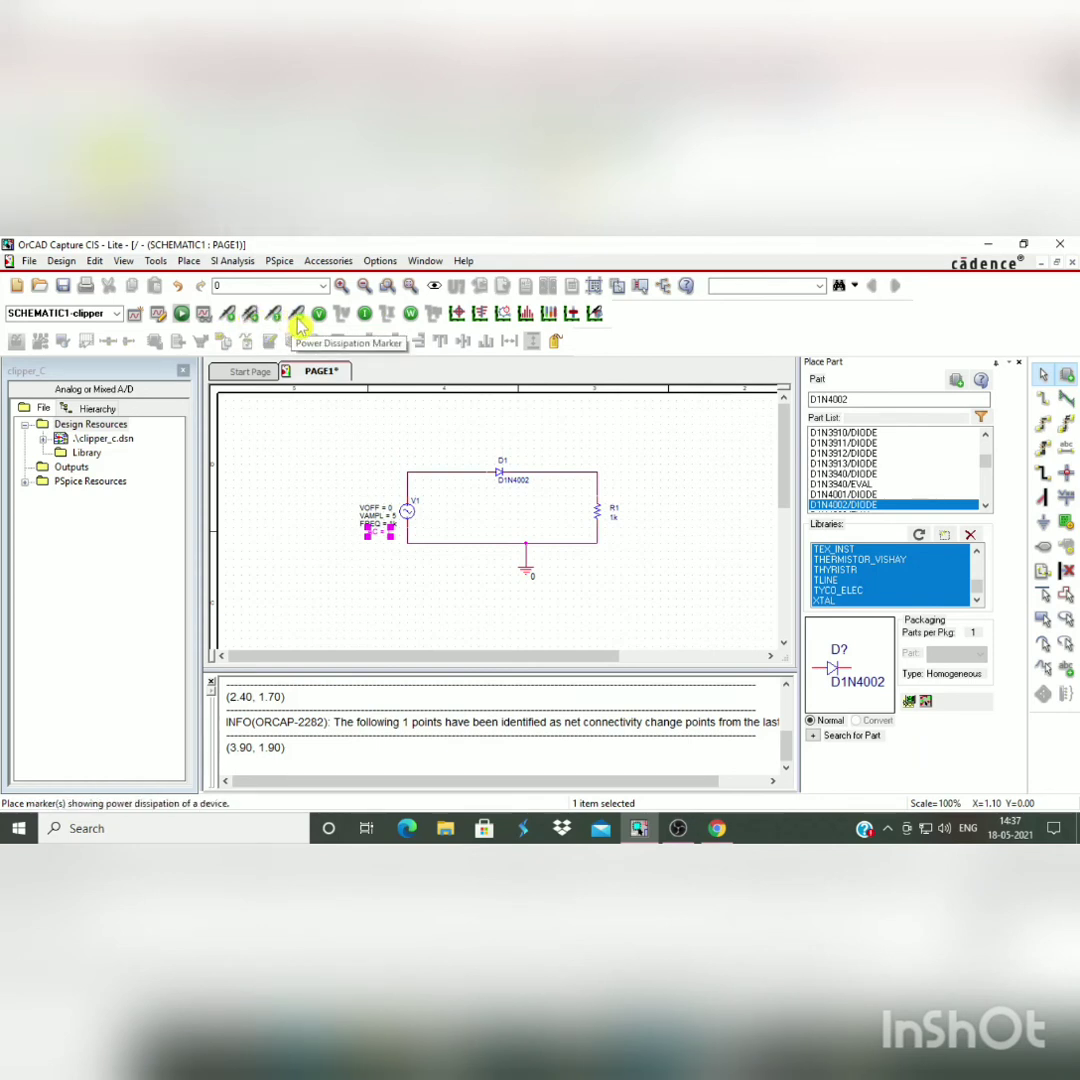
Step: Place voltage markers on the wire above the sine source V1 and on the wire above resistor R1
{"action": "left_click", "coordinate": [231, 322]}
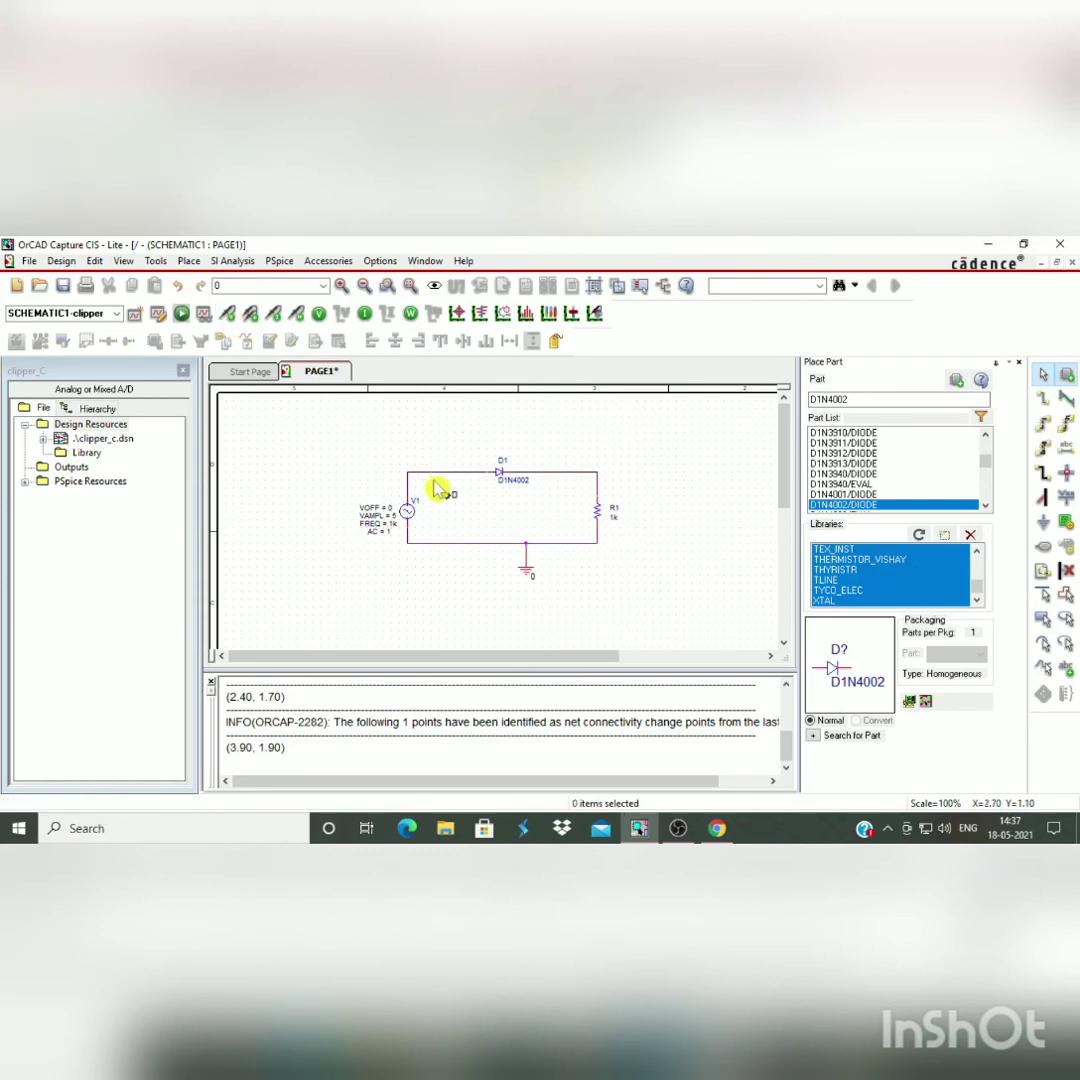
{"action": "left_click", "coordinate": [411, 493]}
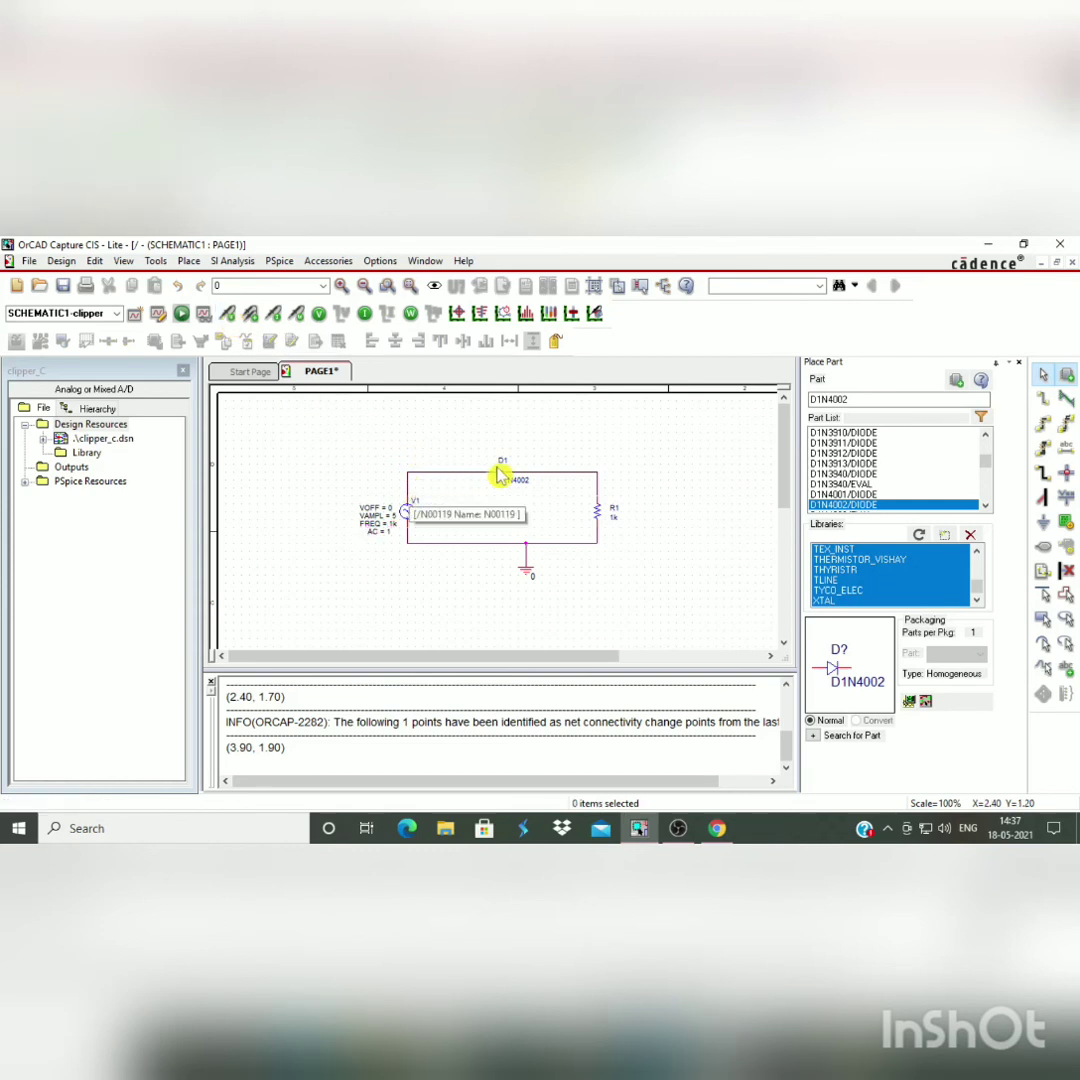
{"action": "left_click", "coordinate": [600, 497]}
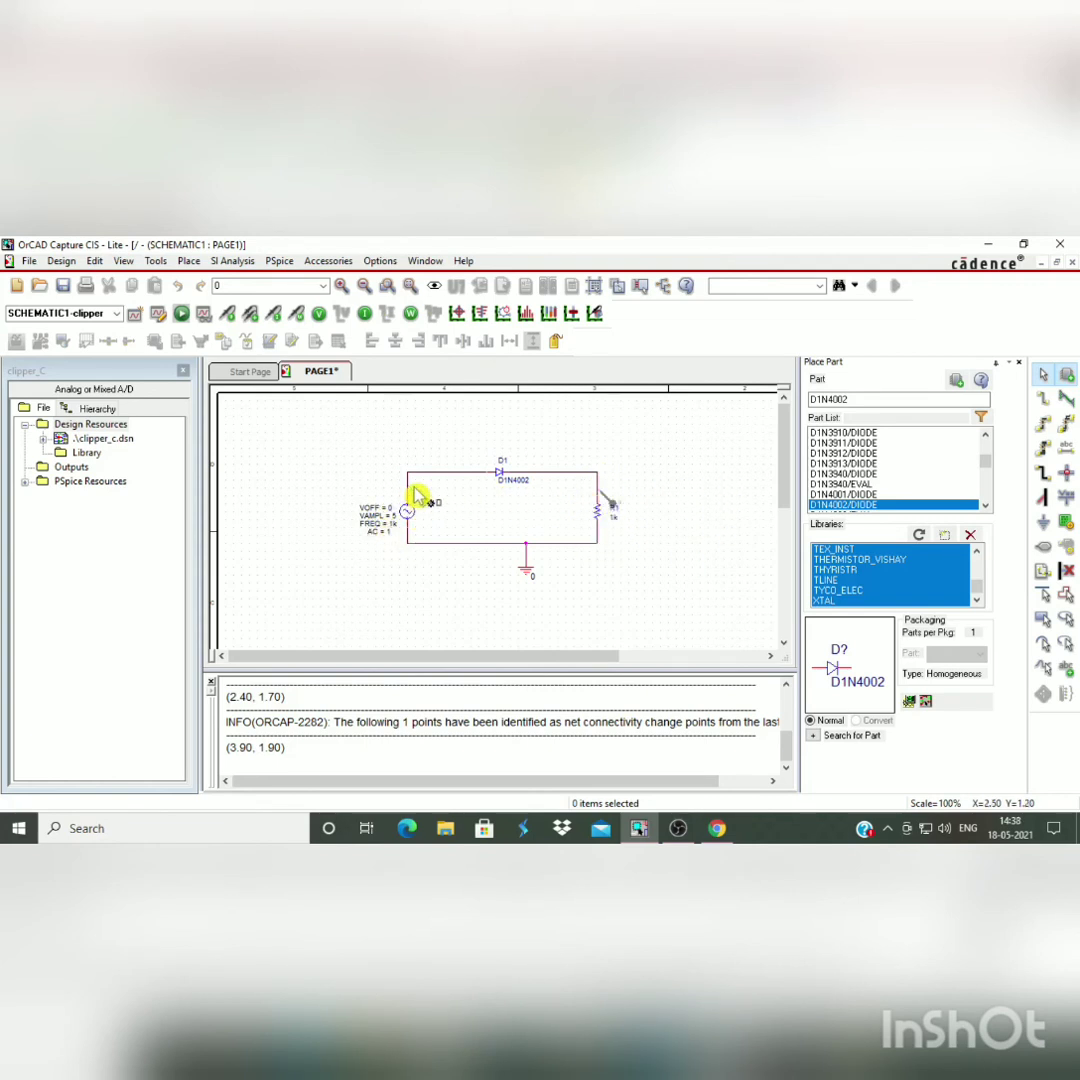
{"action": "left_click", "coordinate": [412, 502]}
Step: Run the clipper simulation and maximize the PSpice A/D waveform window
{"action": "left_click", "coordinate": [183, 318]}
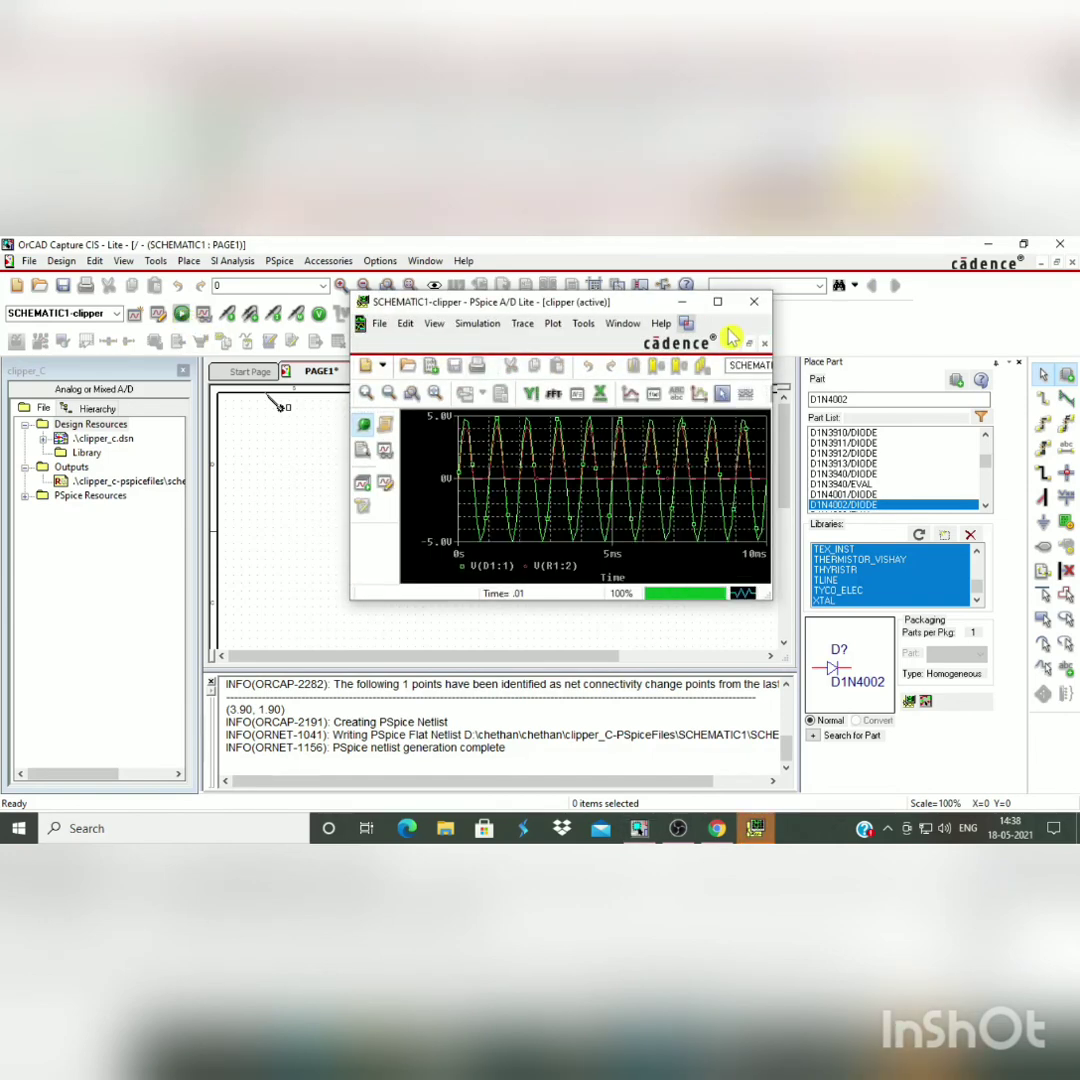
{"action": "left_click", "coordinate": [718, 303]}
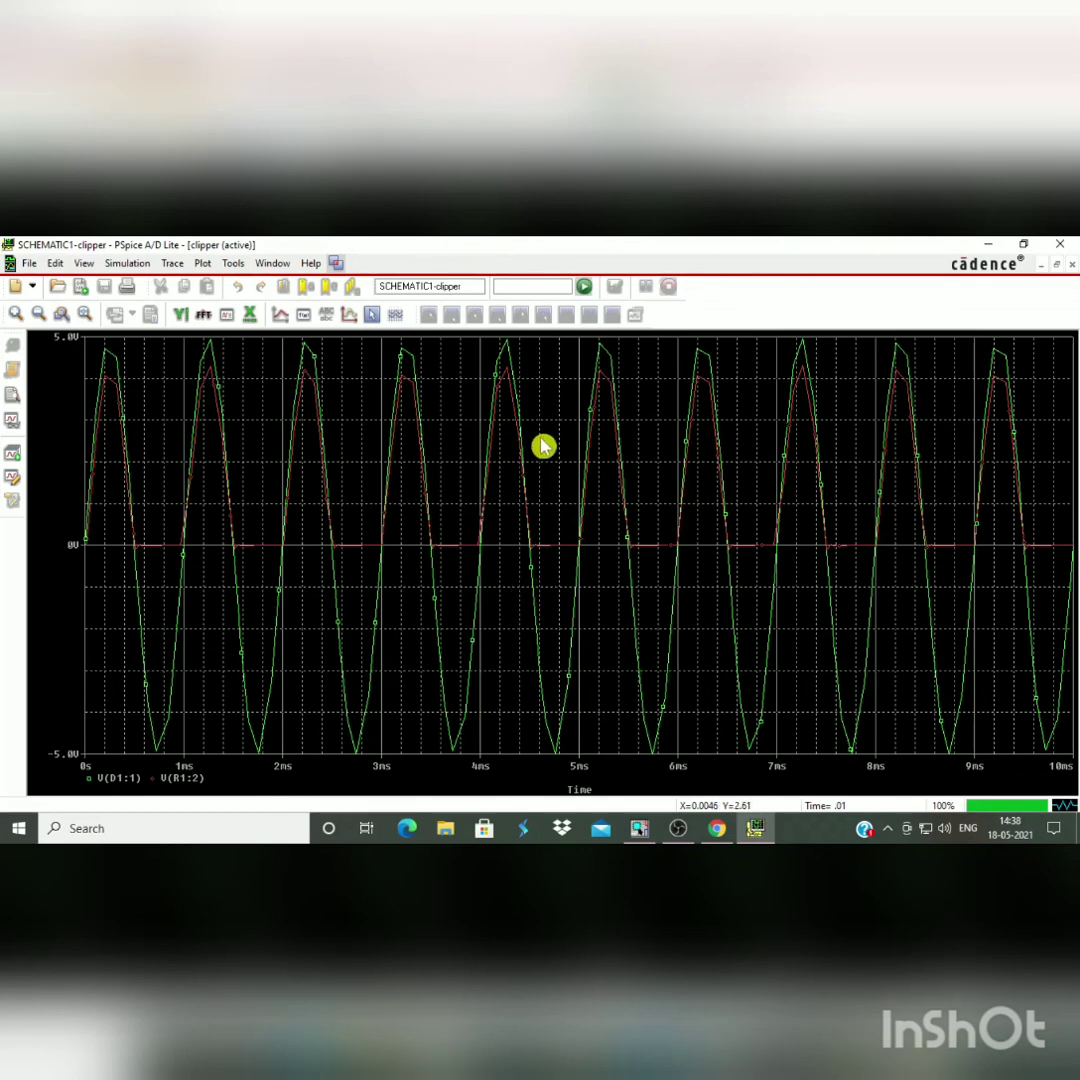
Step: Add a second plot and trace V(R1:2) in it, excluding currents and power from the listed output variables
{"action": "right_click", "coordinate": [577, 428]}
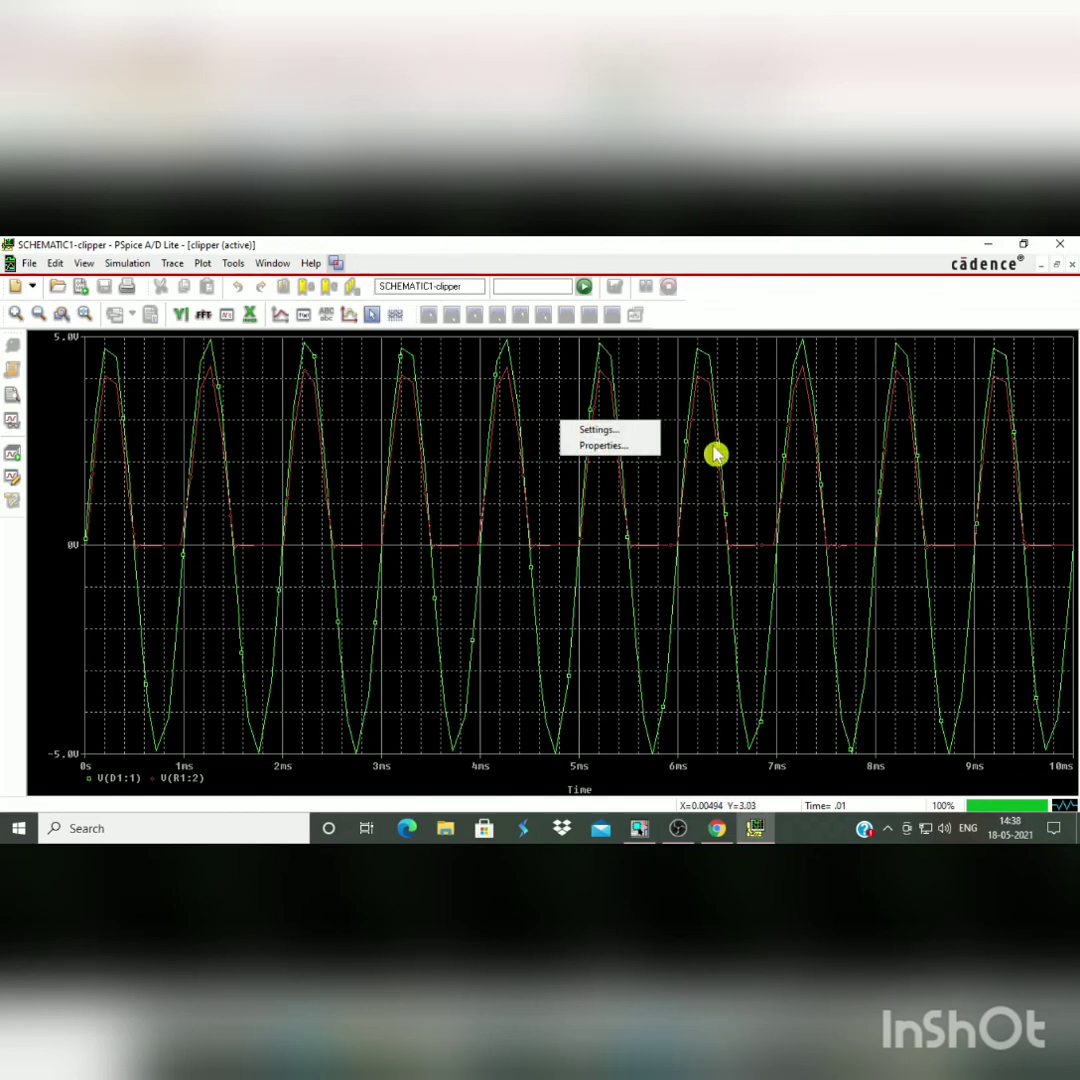
{"action": "right_click", "coordinate": [688, 432]}
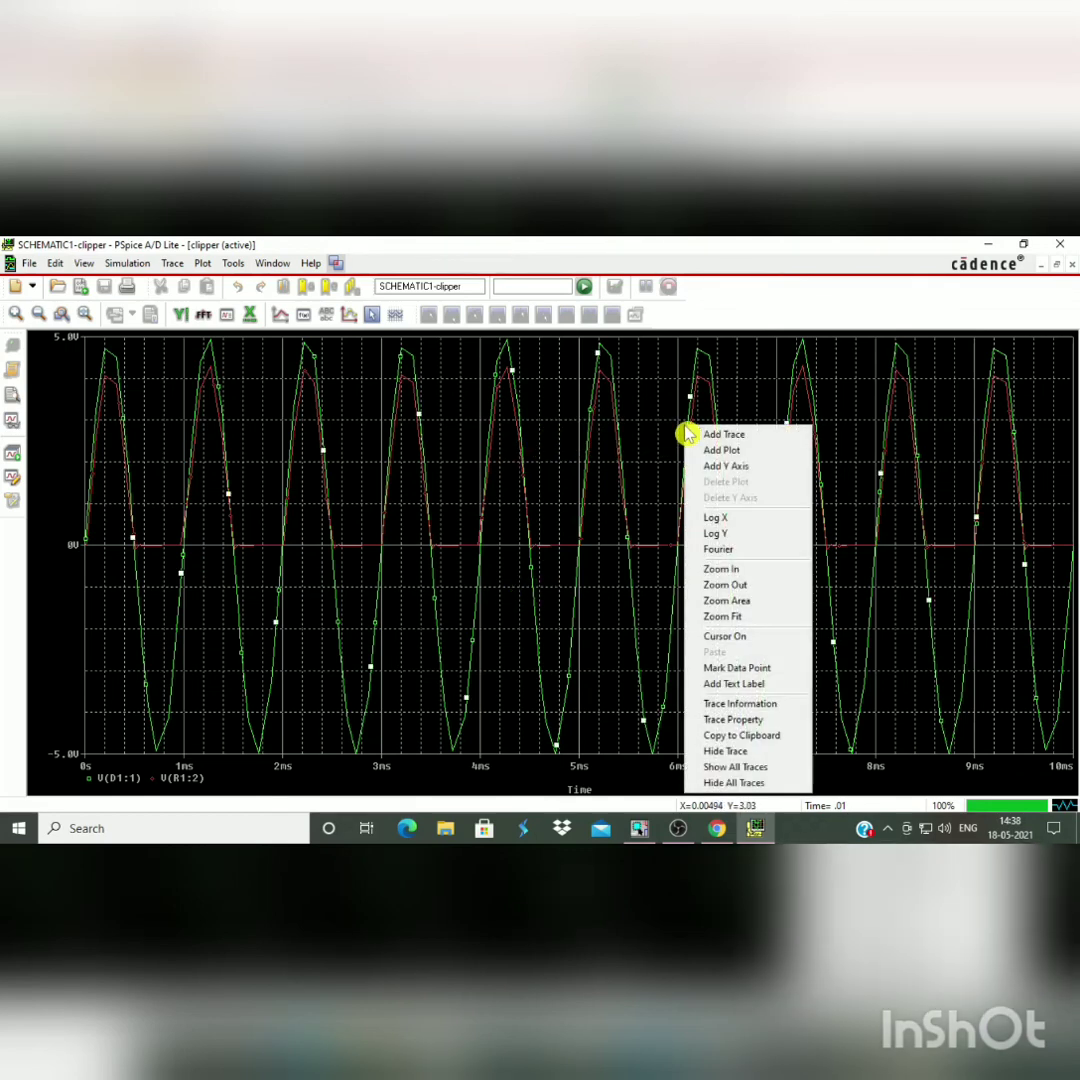
{"action": "left_click", "coordinate": [738, 452]}
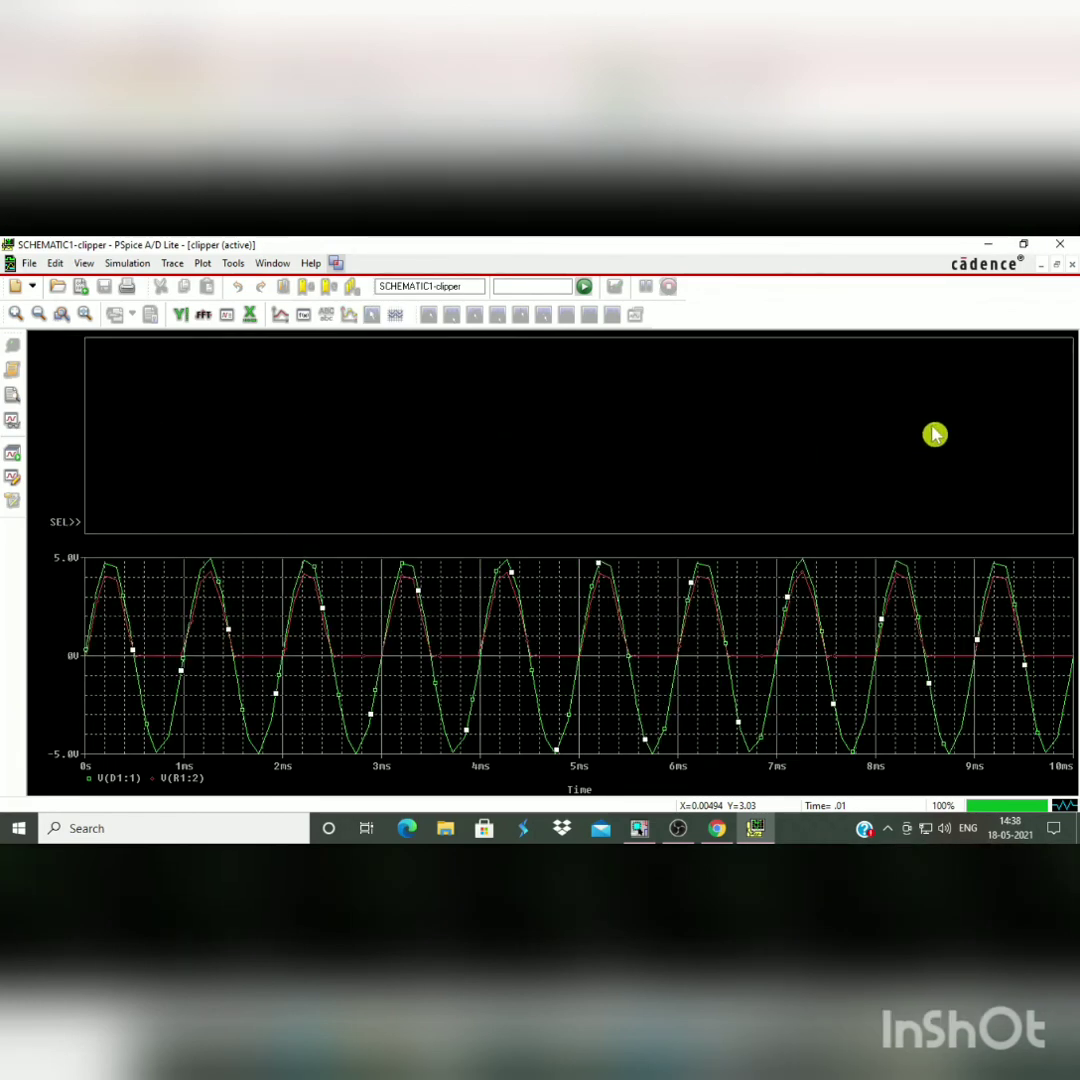
{"action": "right_click", "coordinate": [432, 401]}
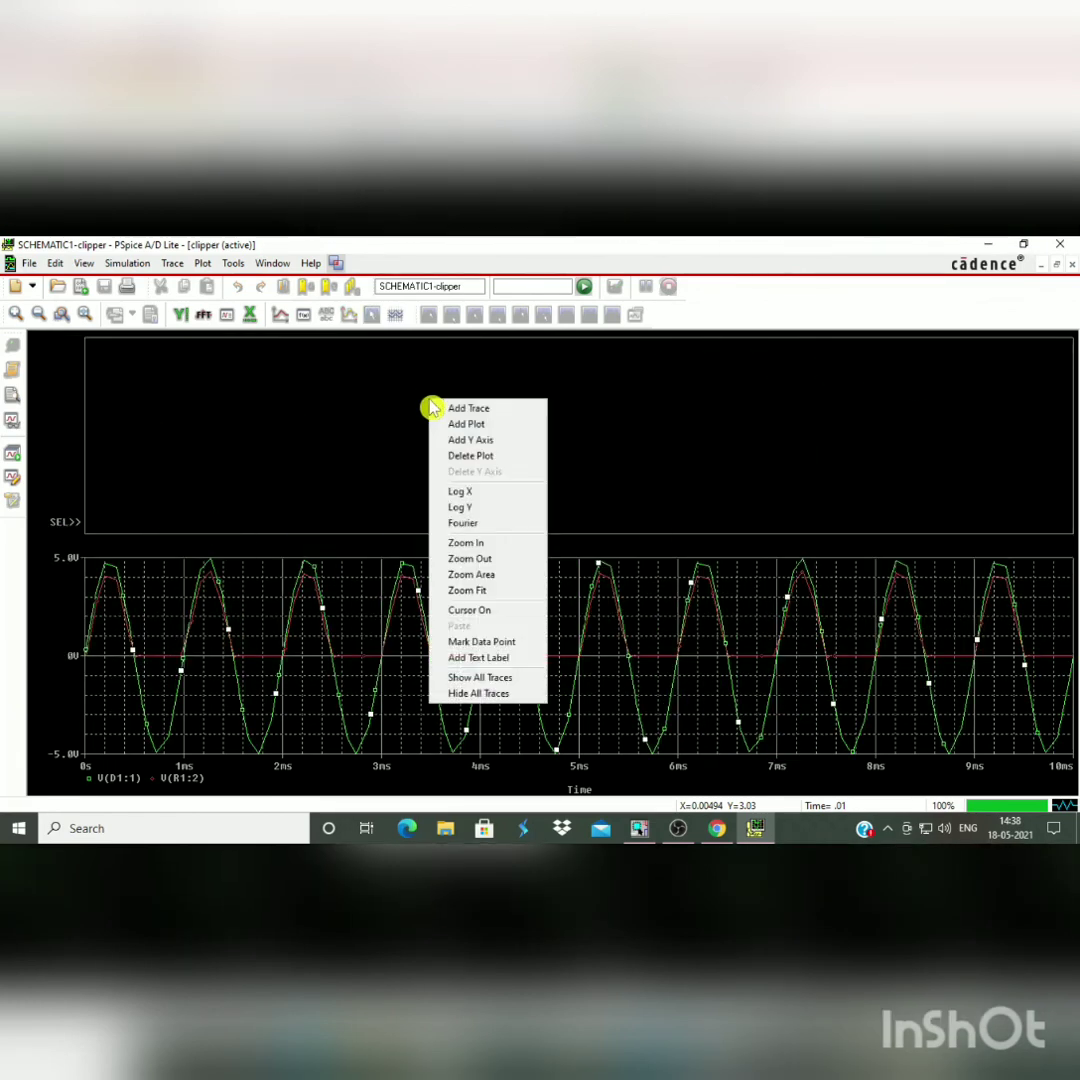
{"action": "left_click", "coordinate": [519, 409]}
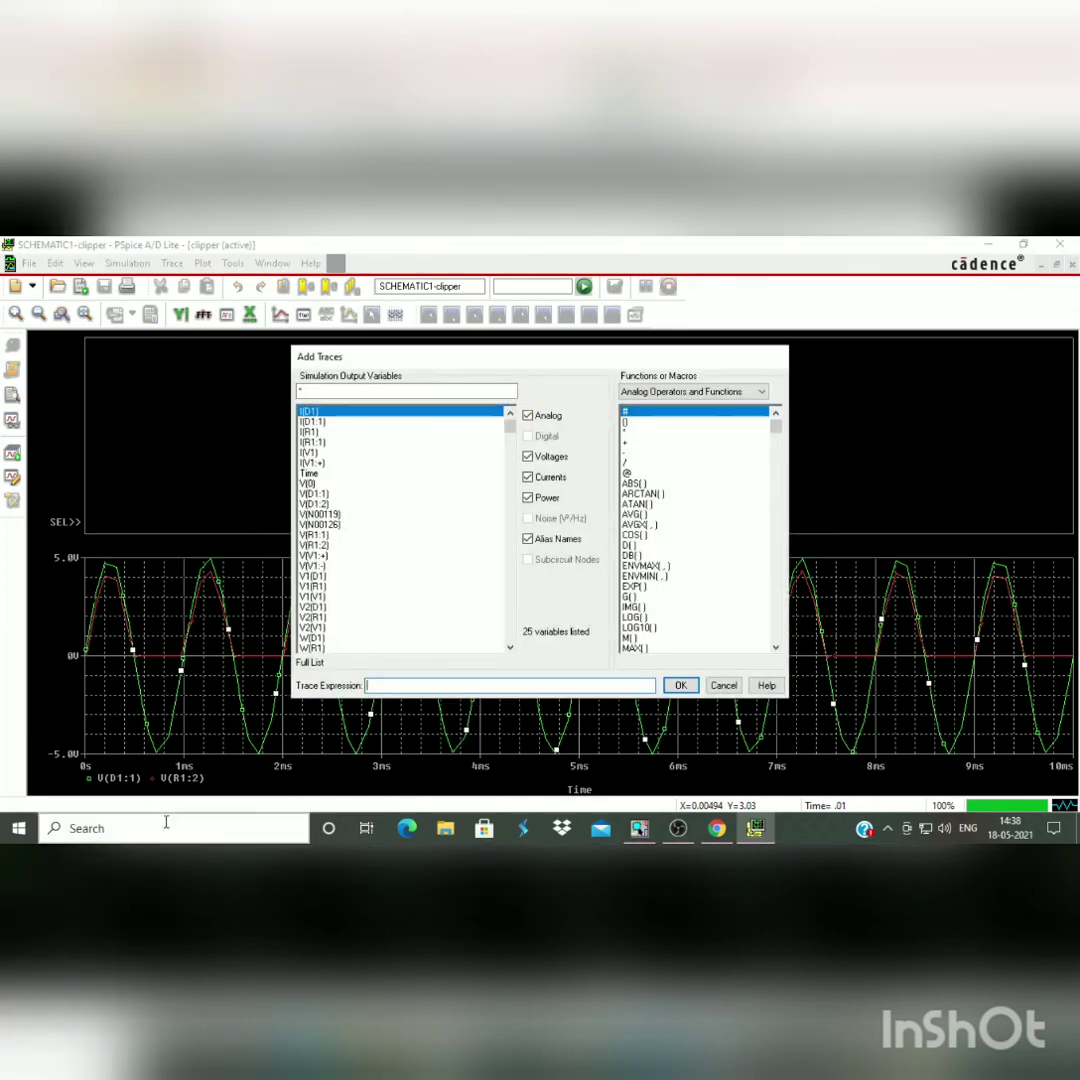
{"action": "left_click", "coordinate": [545, 481]}
{"action": "left_click", "coordinate": [548, 500]}
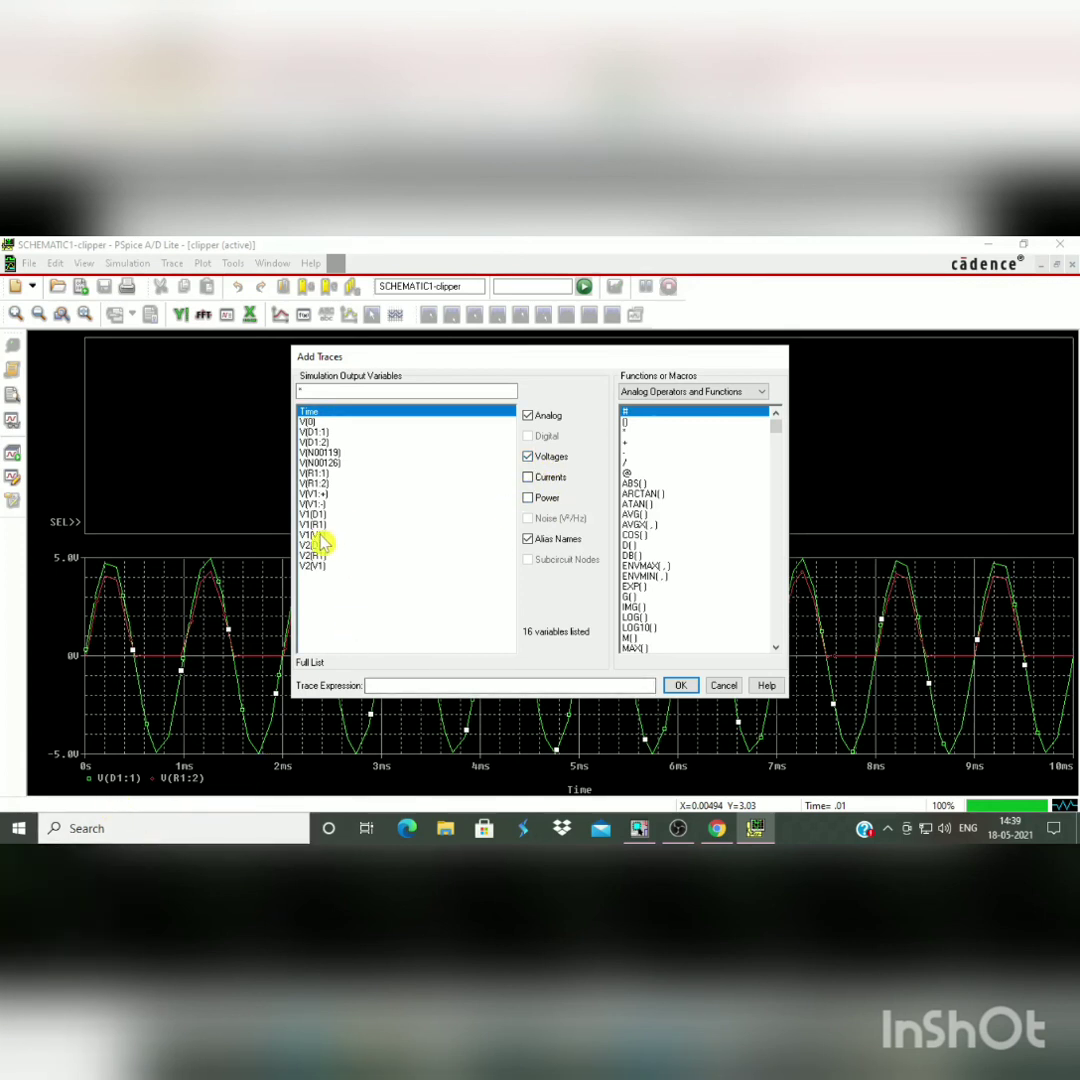
{"action": "left_click", "coordinate": [311, 483]}
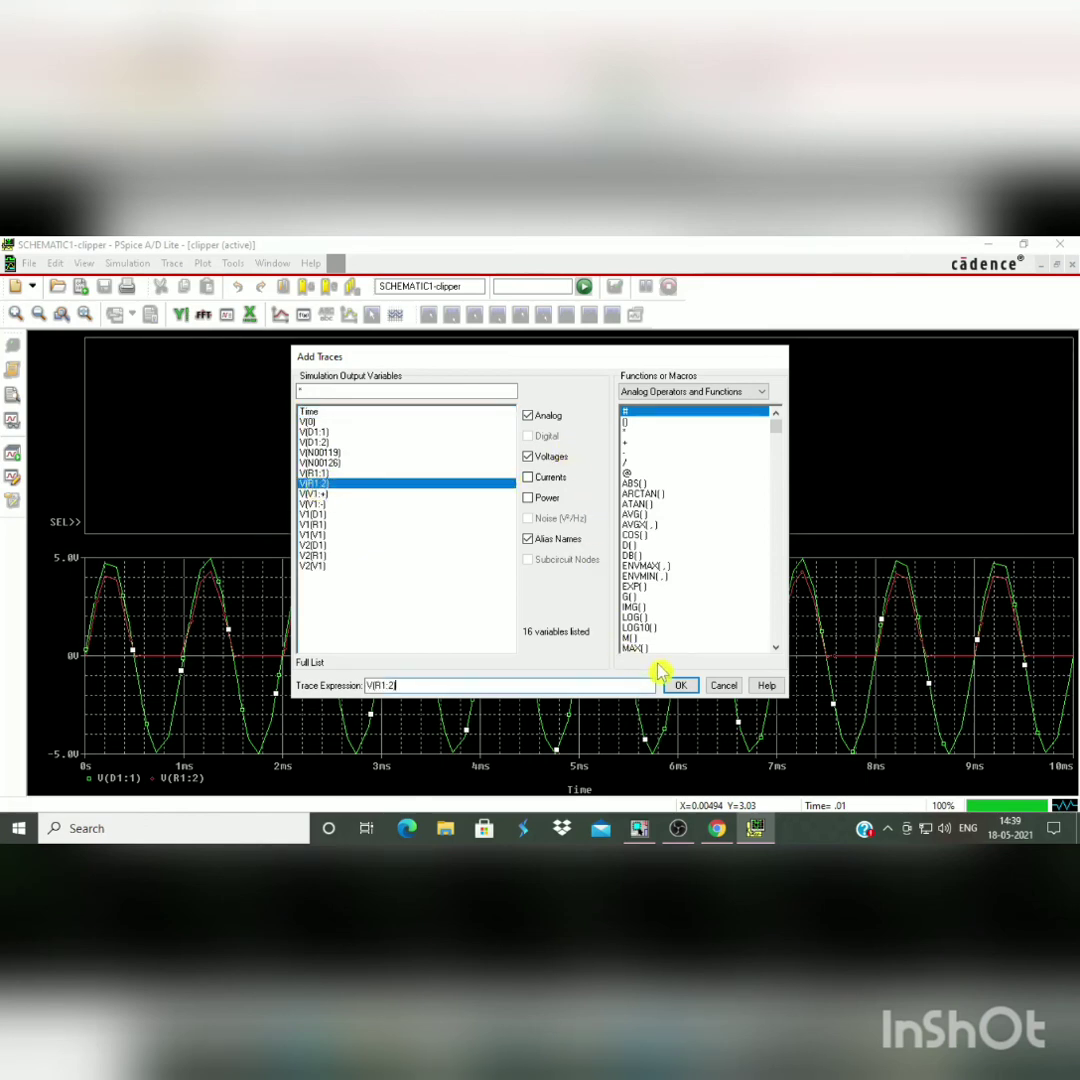
{"action": "left_click", "coordinate": [684, 685]}
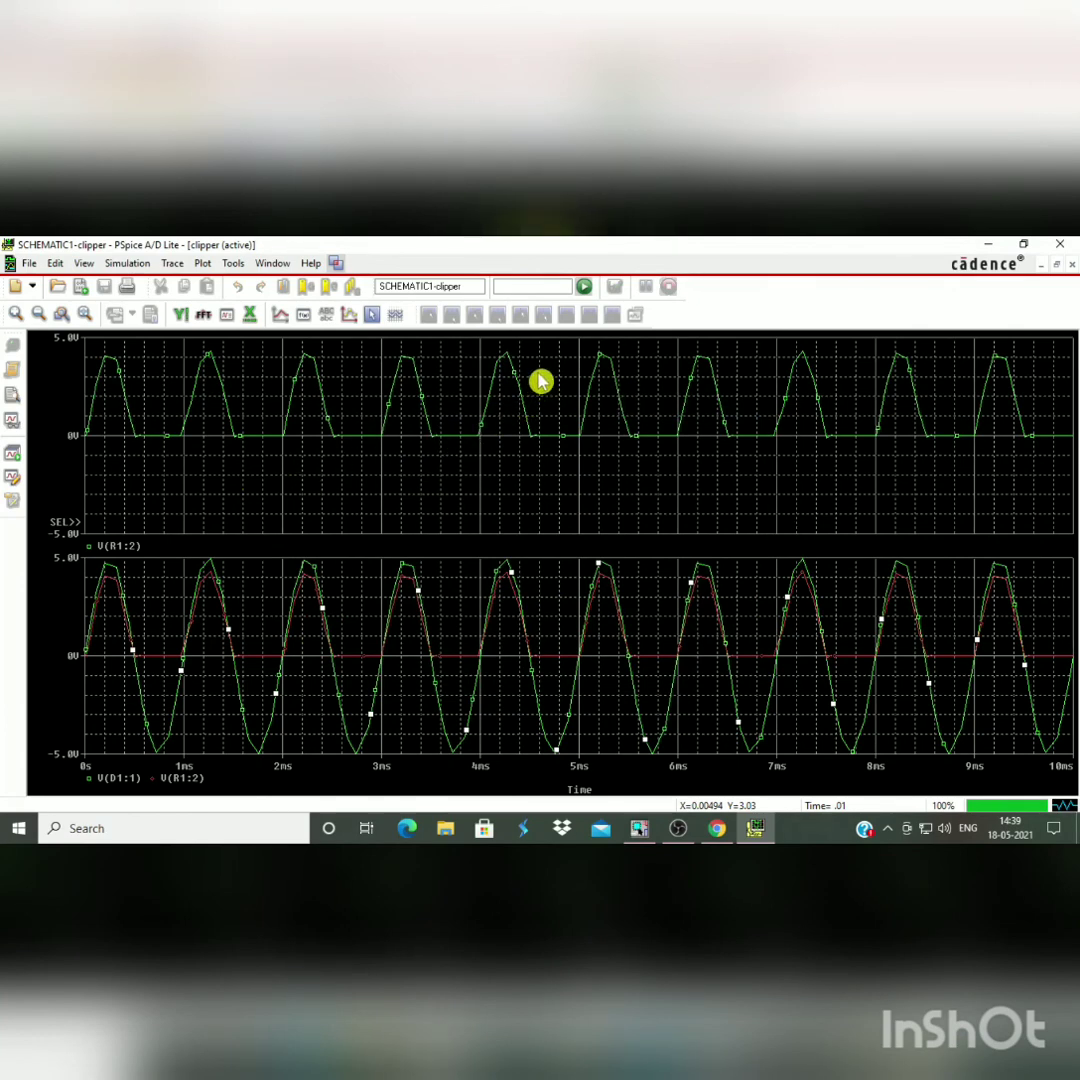
Step: Add a third plot above the others and trace the input voltage V(D1:1) in it
{"action": "right_click", "coordinate": [668, 429]}
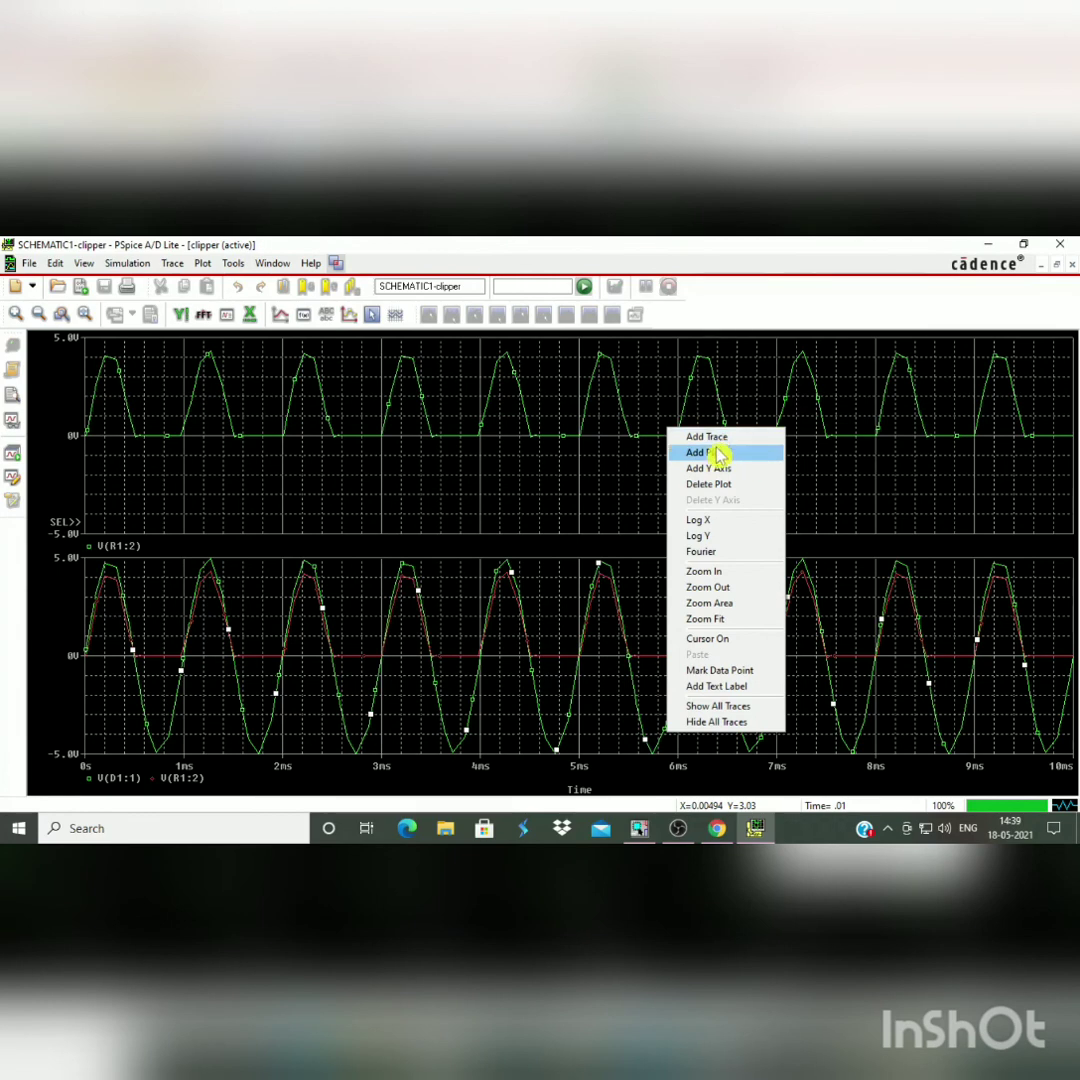
{"action": "left_click", "coordinate": [718, 455]}
{"action": "right_click", "coordinate": [429, 380]}
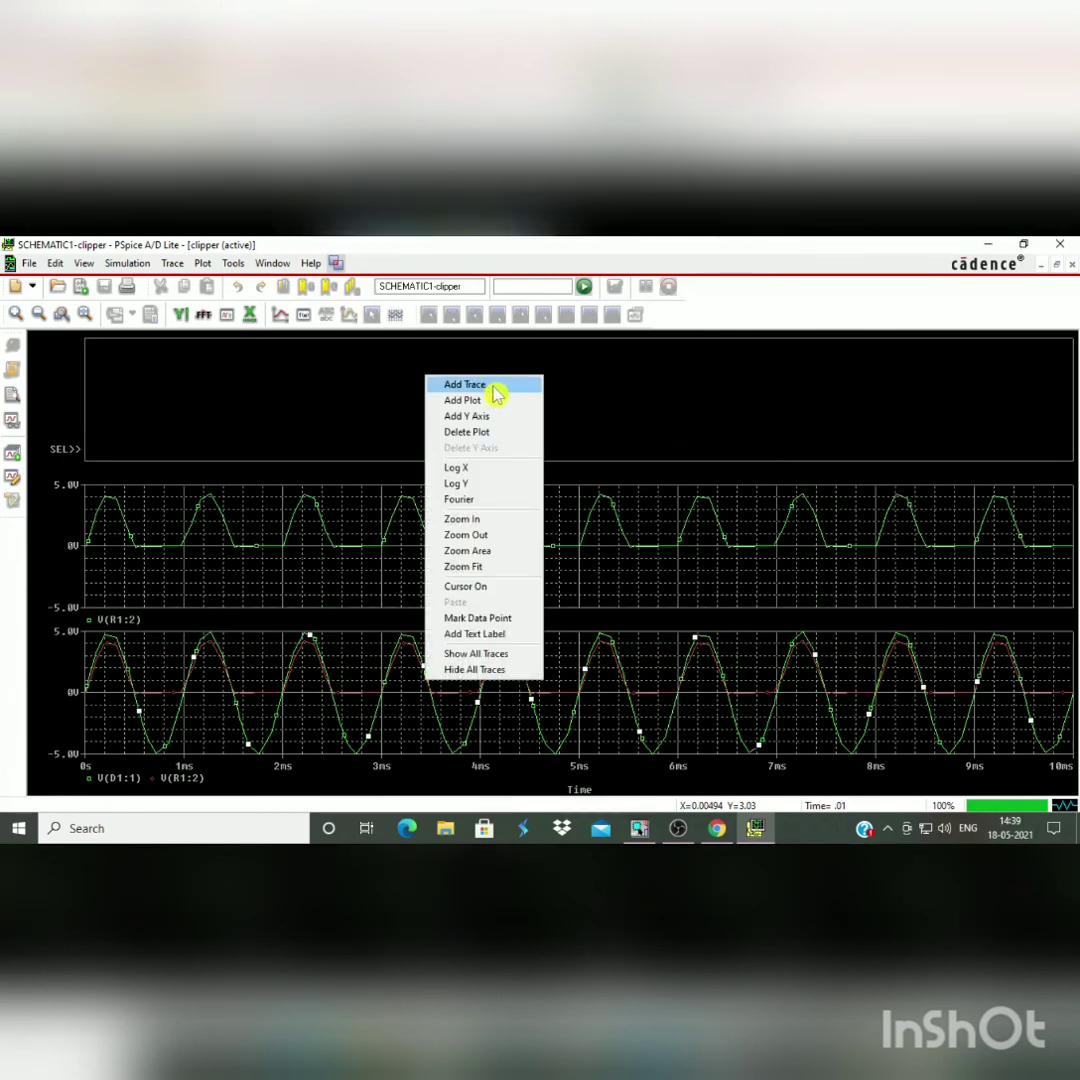
{"action": "left_click", "coordinate": [493, 386]}
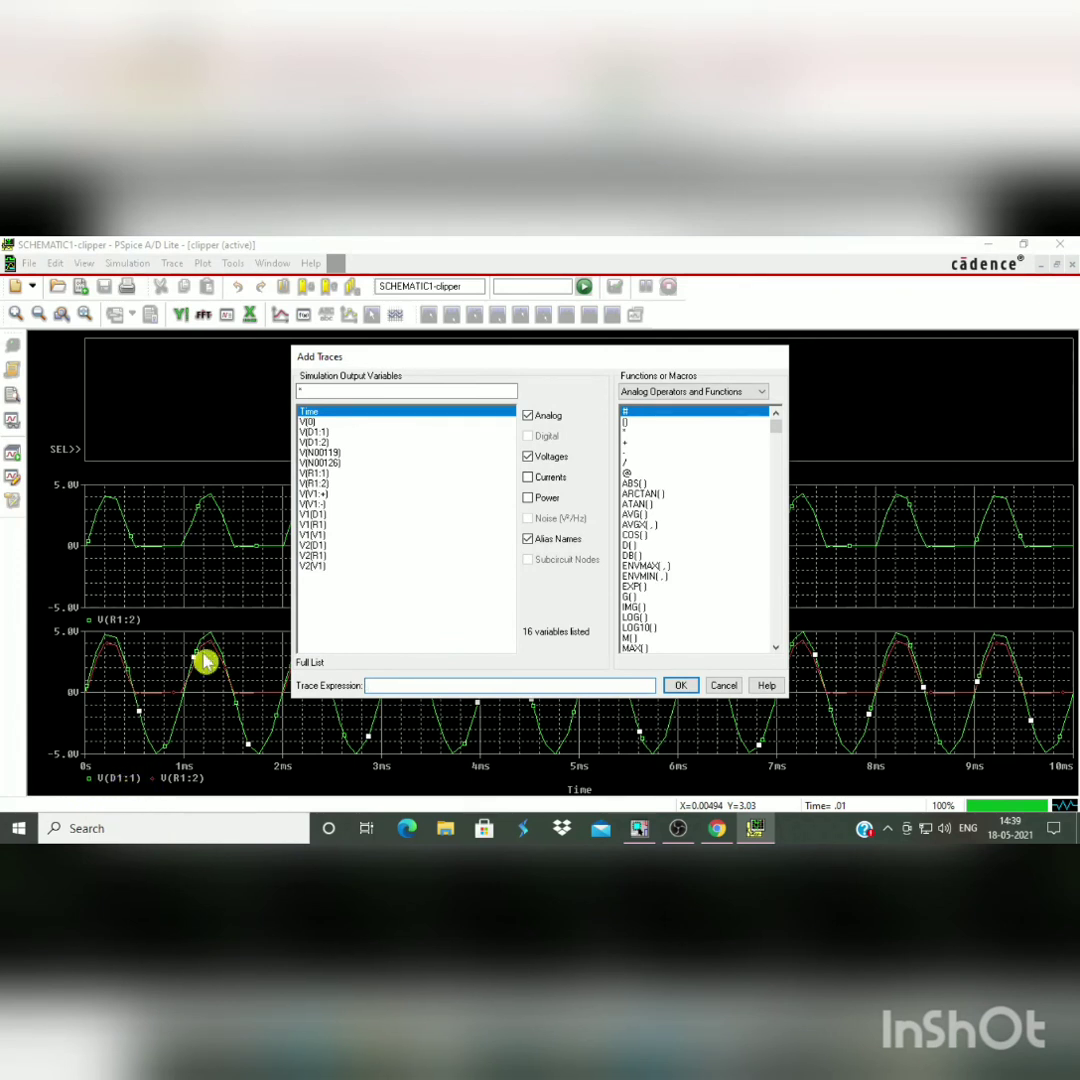
{"action": "left_click", "coordinate": [320, 432]}
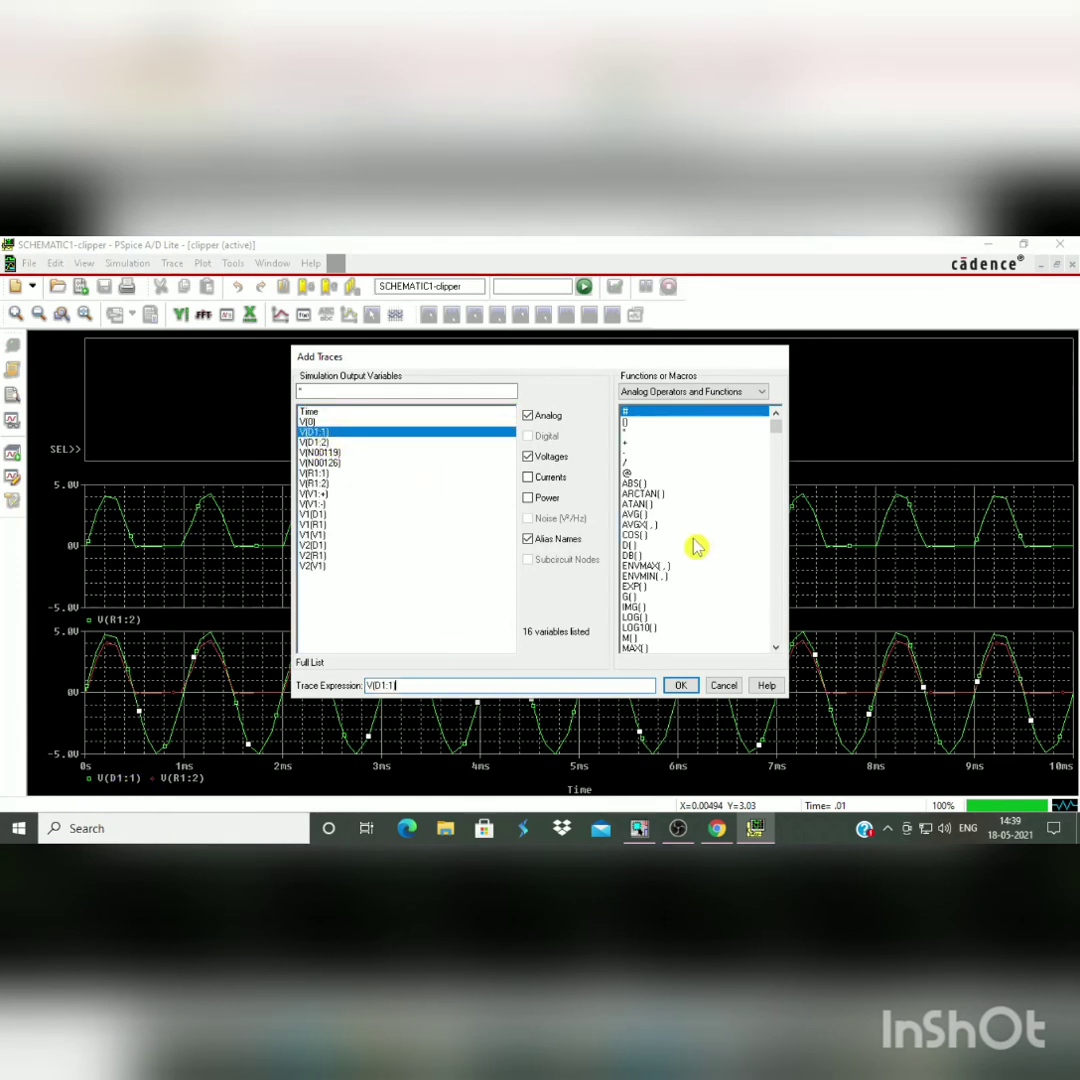
{"action": "left_click", "coordinate": [680, 685]}
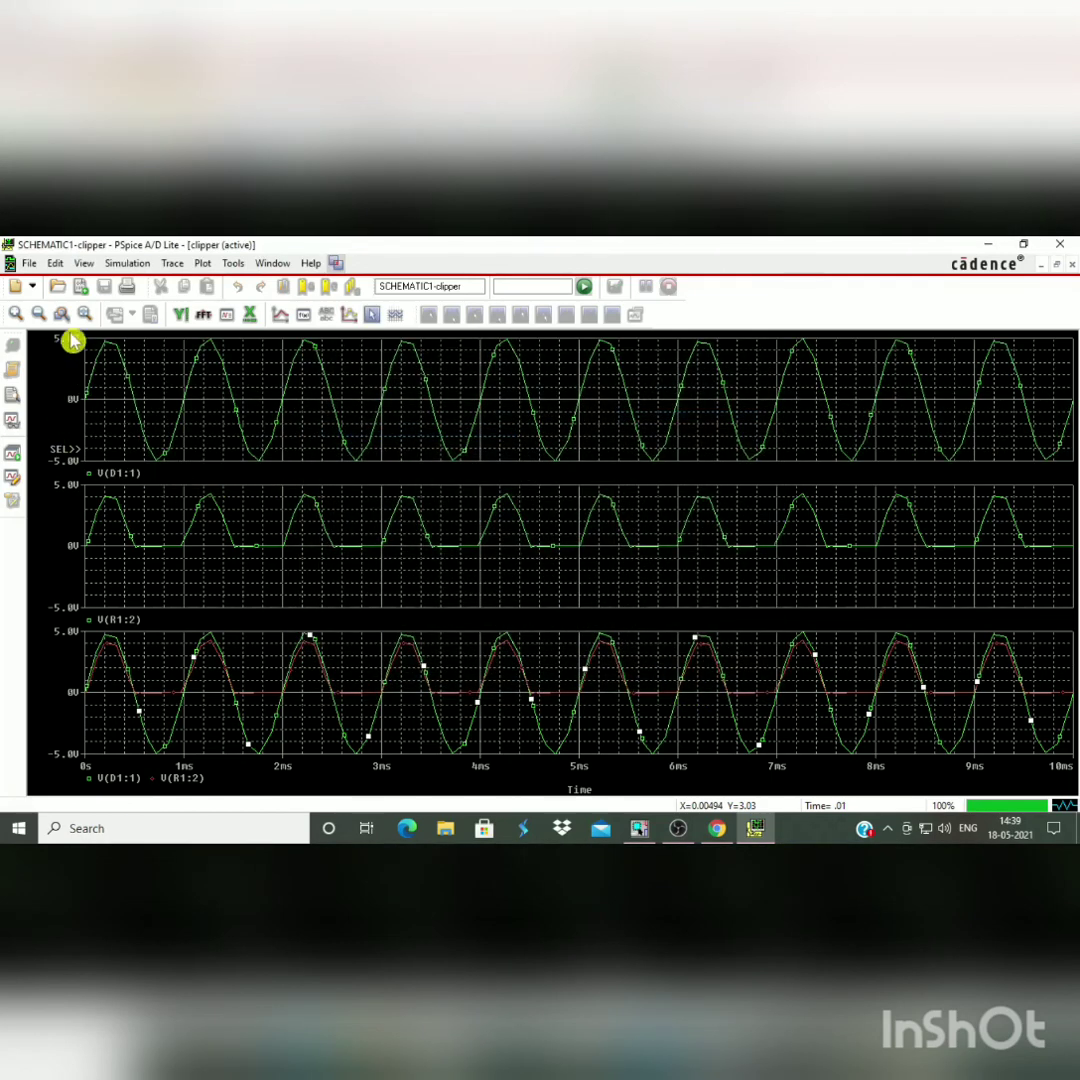